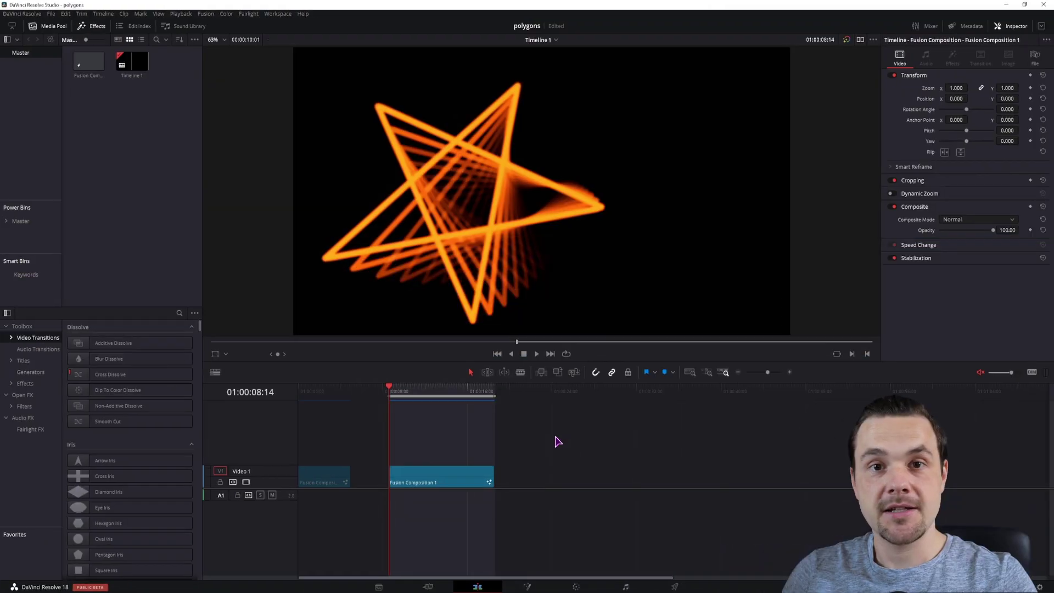
# Create a new Fusion Composition clip, Fusion Composition 2, in the Media Pool.
pyautogui.rightClick(140, 159)
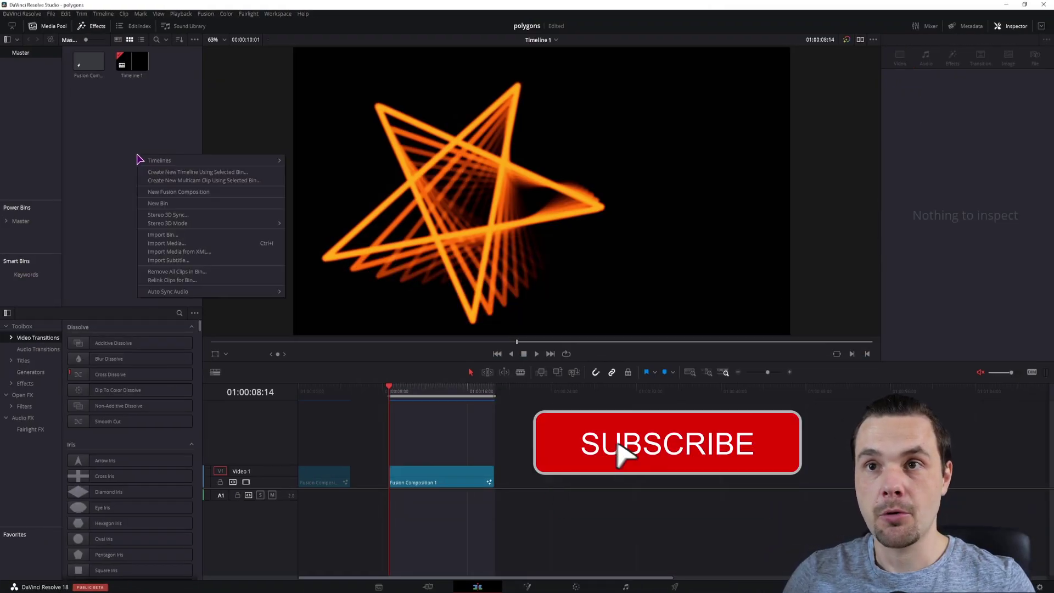
pyautogui.click(176, 192)
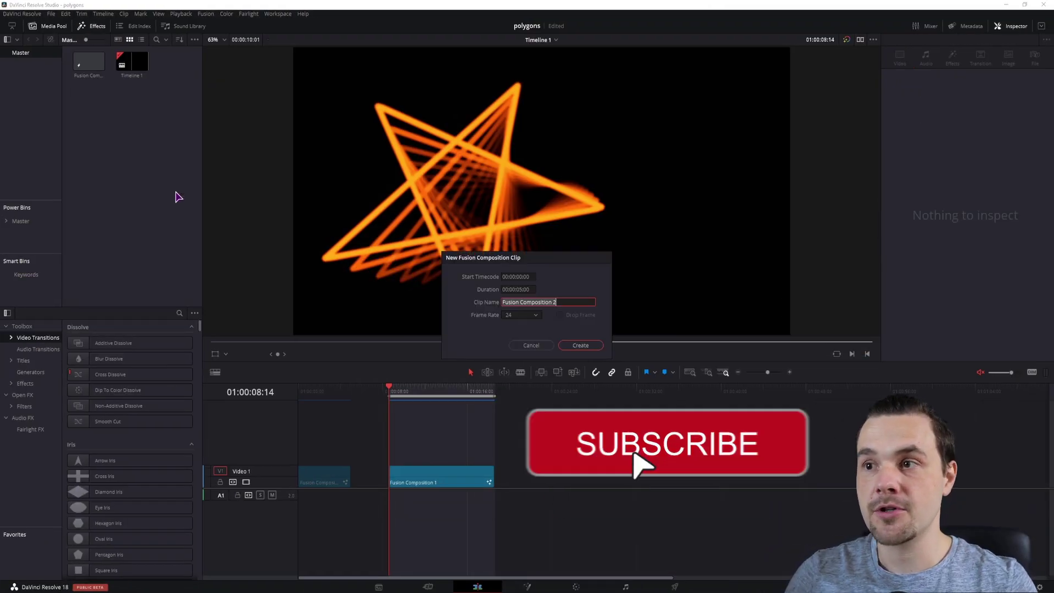
pyautogui.click(579, 345)
# Place Fusion Composition 2 after Fusion Composition 1 on the timeline and open it in Fusion.
pyautogui.moveTo(132, 62); pyautogui.dragTo(701, 479)
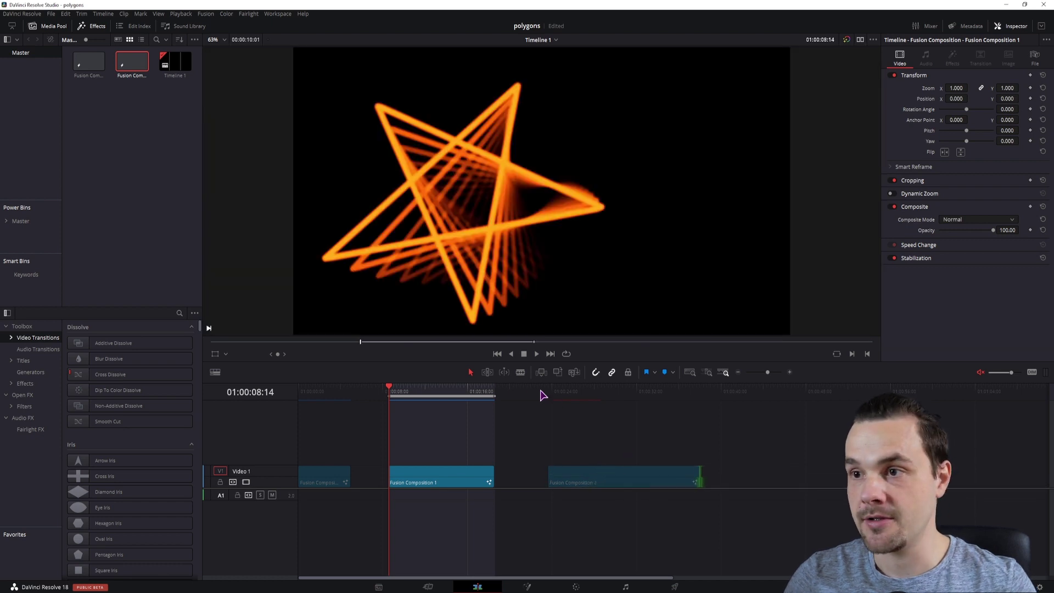
pyautogui.click(542, 392)
pyautogui.click(567, 473)
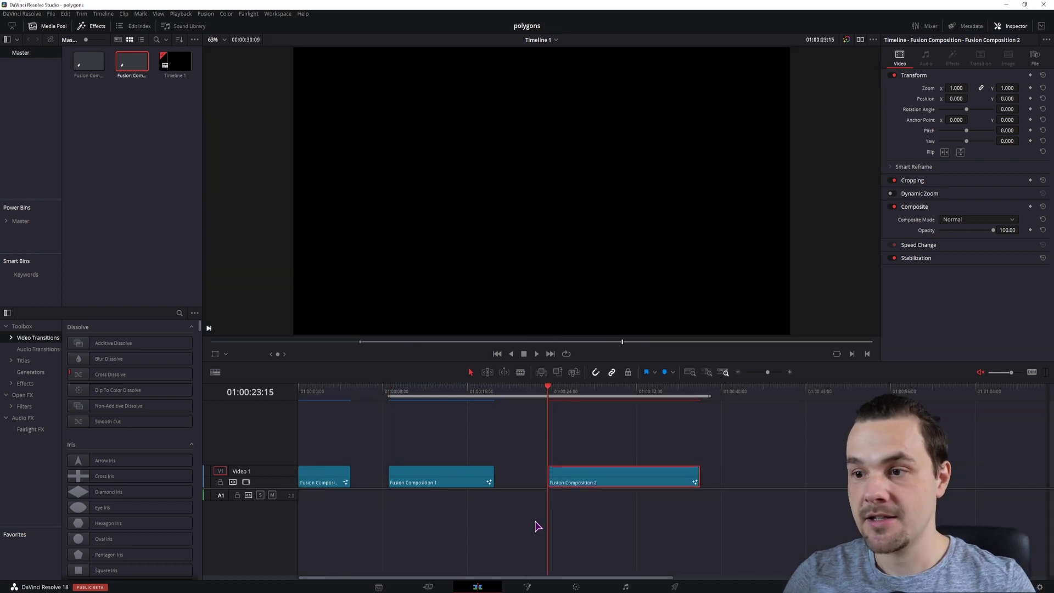
pyautogui.click(526, 587)
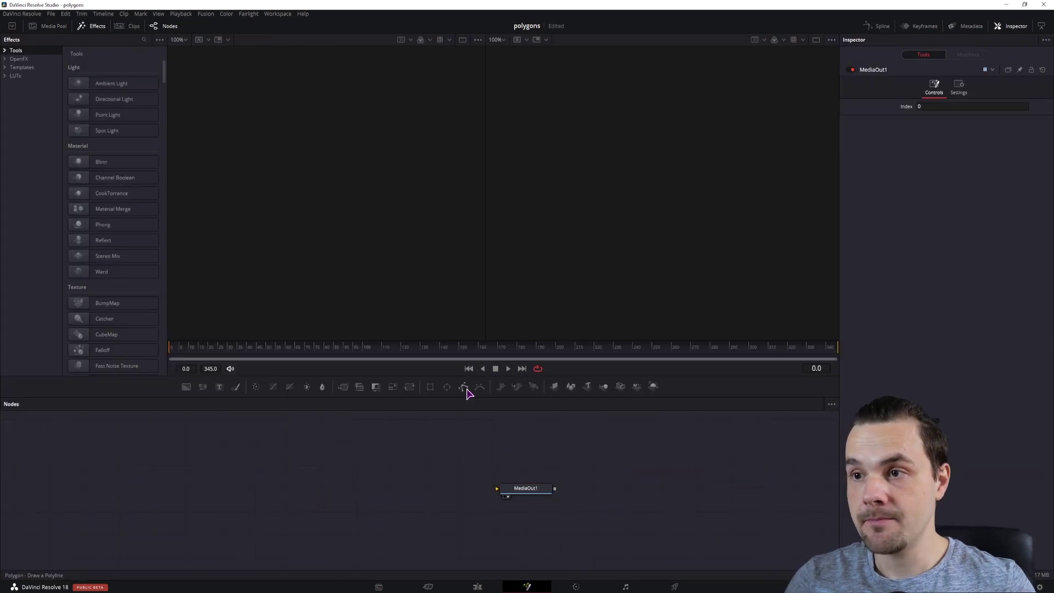
# Add several polygon nodes to the node graph.
pyautogui.moveTo(232, 462); pyautogui.dragTo(271, 471)
pyautogui.click(245, 464)
pyautogui.click(464, 387)
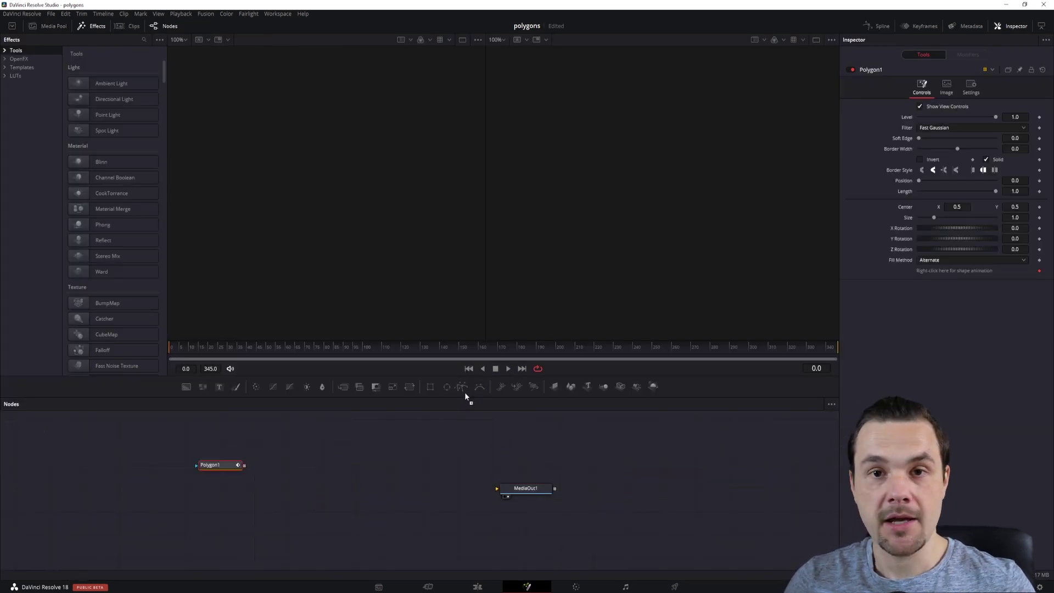
pyautogui.click(238, 497)
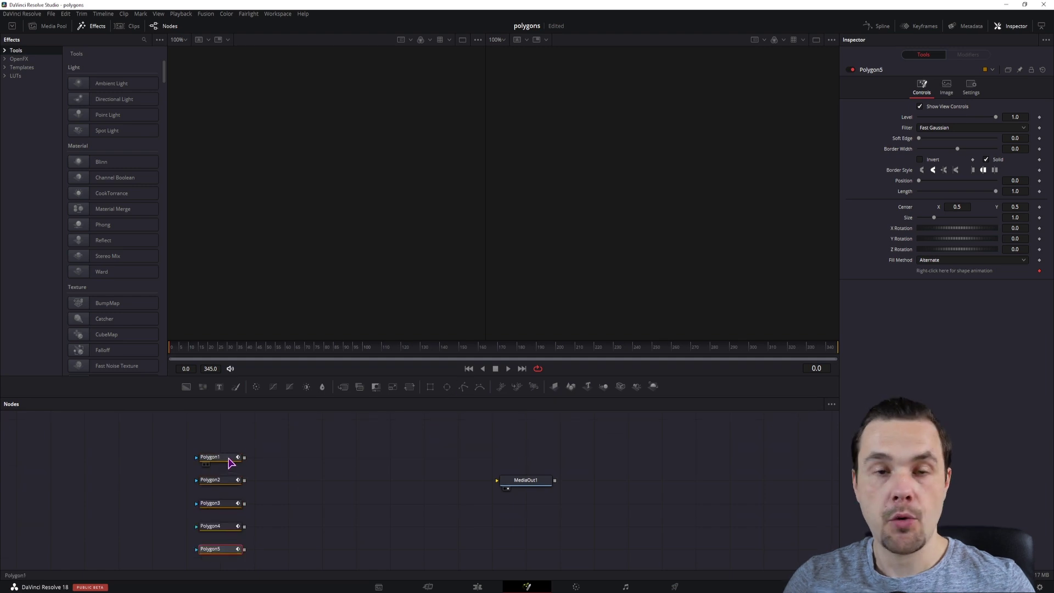
# Draw a closed quadrilateral as Polygon1's shape.
pyautogui.click(230, 463)
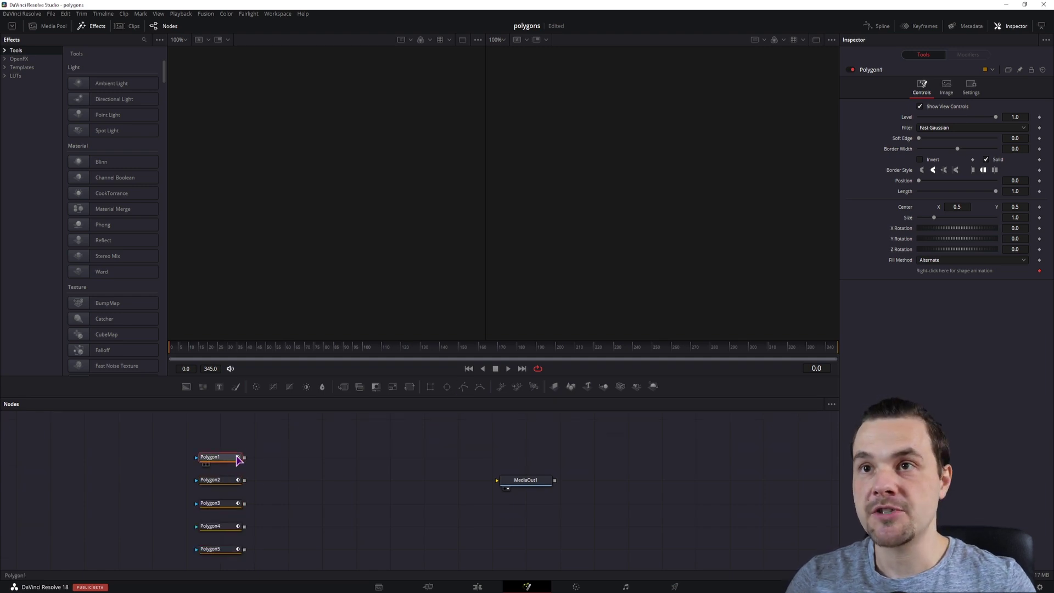
pyautogui.click(205, 464)
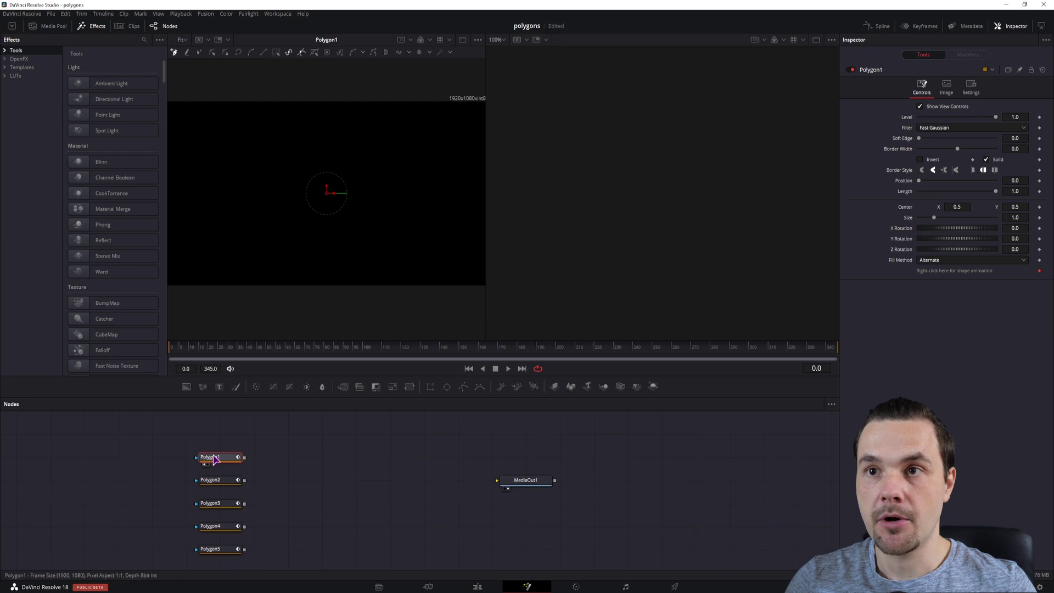
pyautogui.moveTo(224, 248); pyautogui.dragTo(255, 247)
pyautogui.click(222, 139)
pyautogui.click(319, 140)
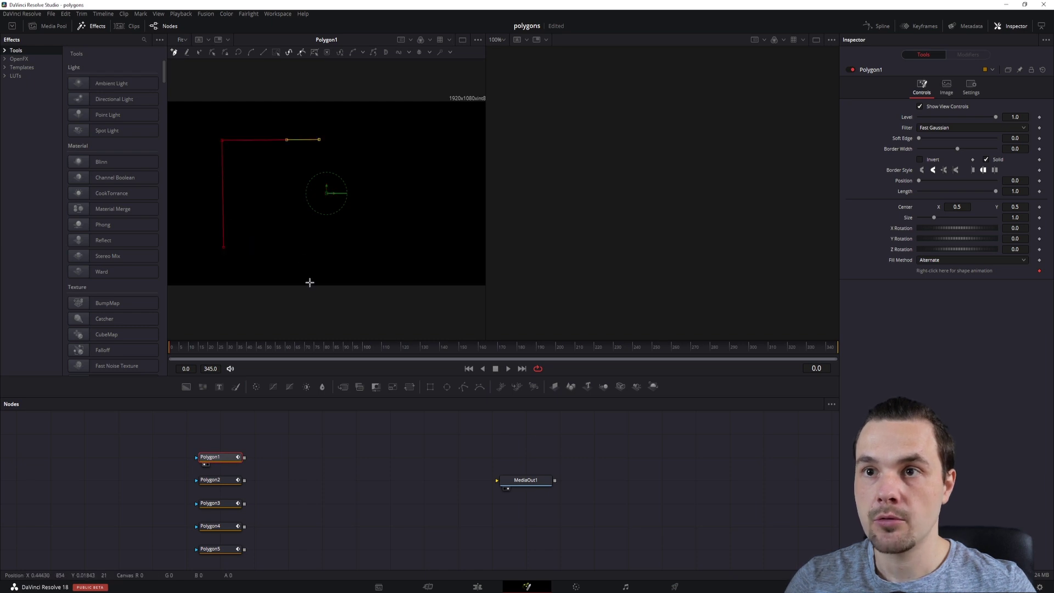
pyautogui.click(301, 249)
pyautogui.click(223, 249)
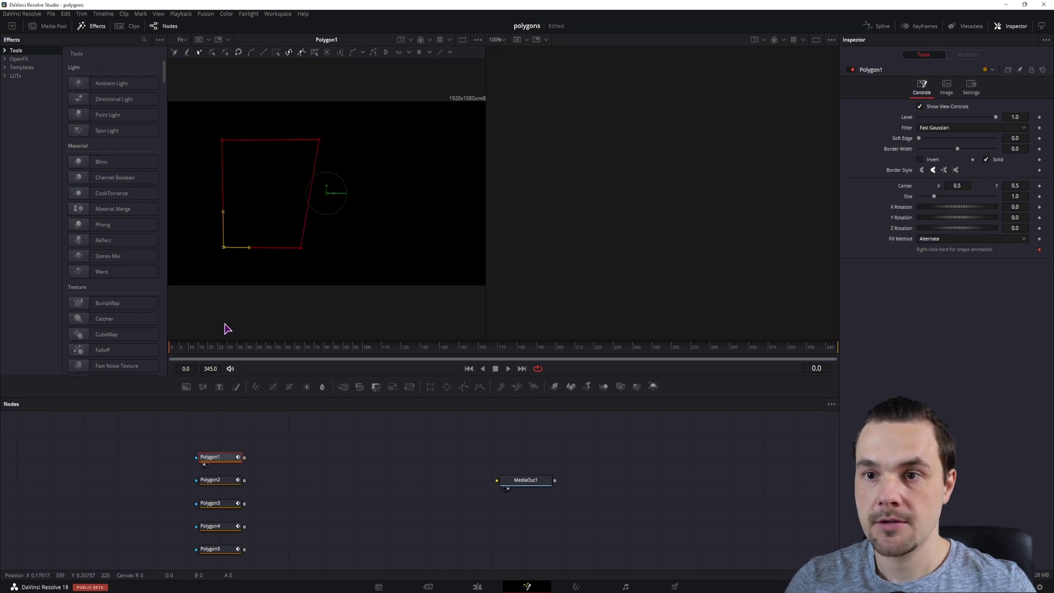
# Draw a zigzag shape of triangles for Polygon2.
pyautogui.click(211, 480)
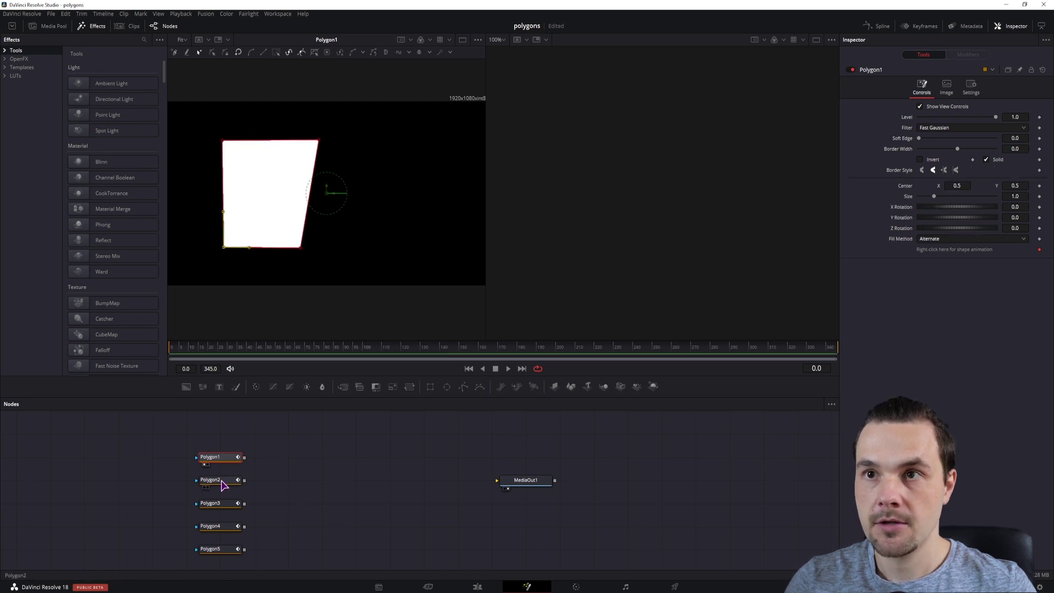
pyautogui.click(353, 166)
pyautogui.click(415, 123)
pyautogui.click(443, 222)
pyautogui.click(381, 240)
pyautogui.click(350, 250)
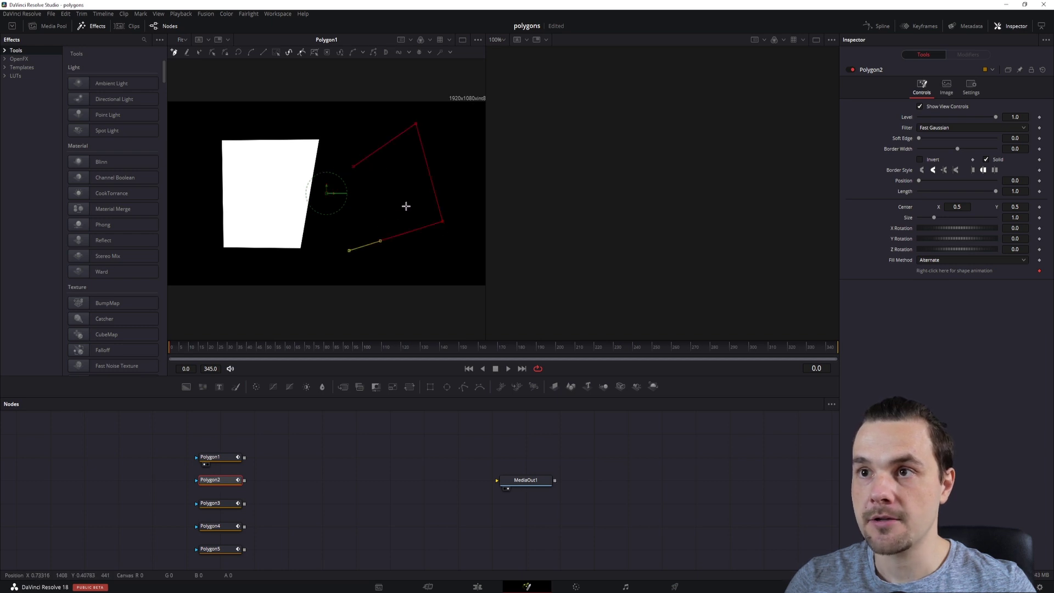
pyautogui.click(323, 239)
pyautogui.click(382, 178)
pyautogui.click(343, 186)
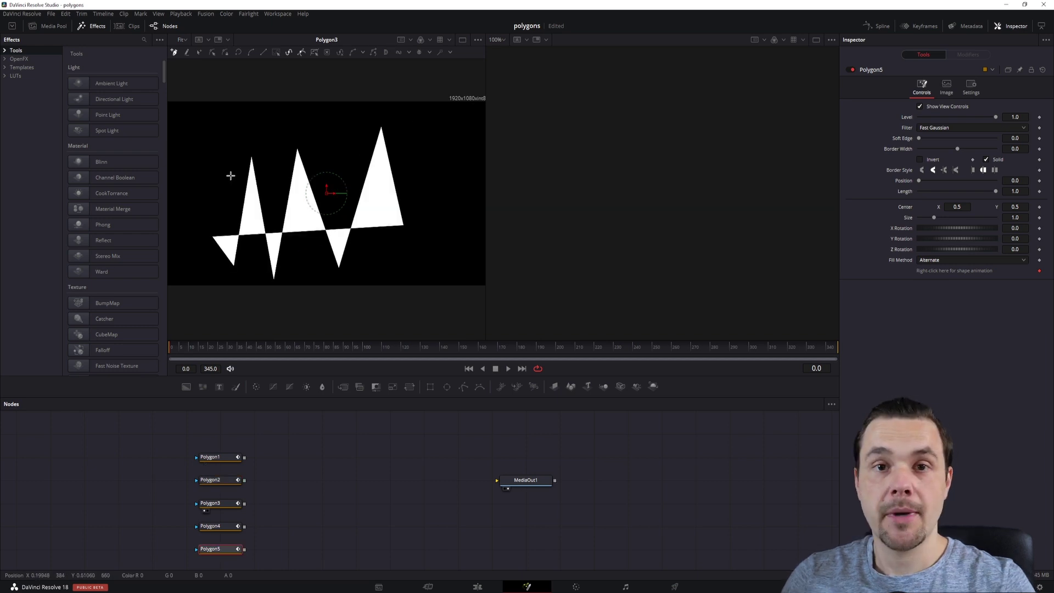
# Draw the next polygon's multi-point outline.
pyautogui.click(192, 136)
pyautogui.click(187, 253)
pyautogui.click(430, 261)
pyautogui.click(444, 171)
pyautogui.click(451, 127)
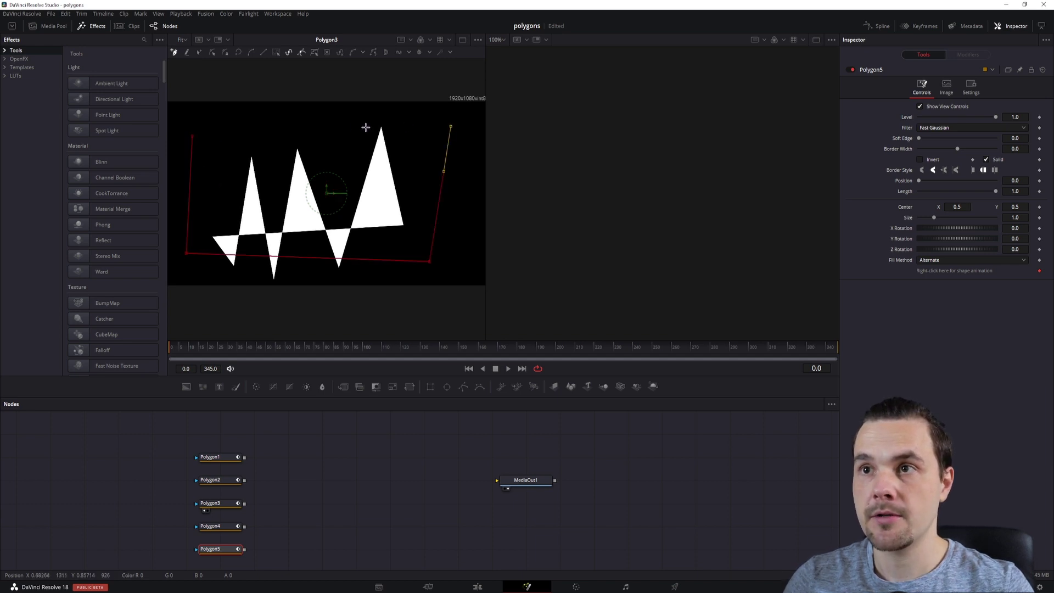
pyautogui.click(355, 127)
pyautogui.click(341, 247)
pyautogui.click(311, 244)
pyautogui.click(321, 160)
pyautogui.click(325, 118)
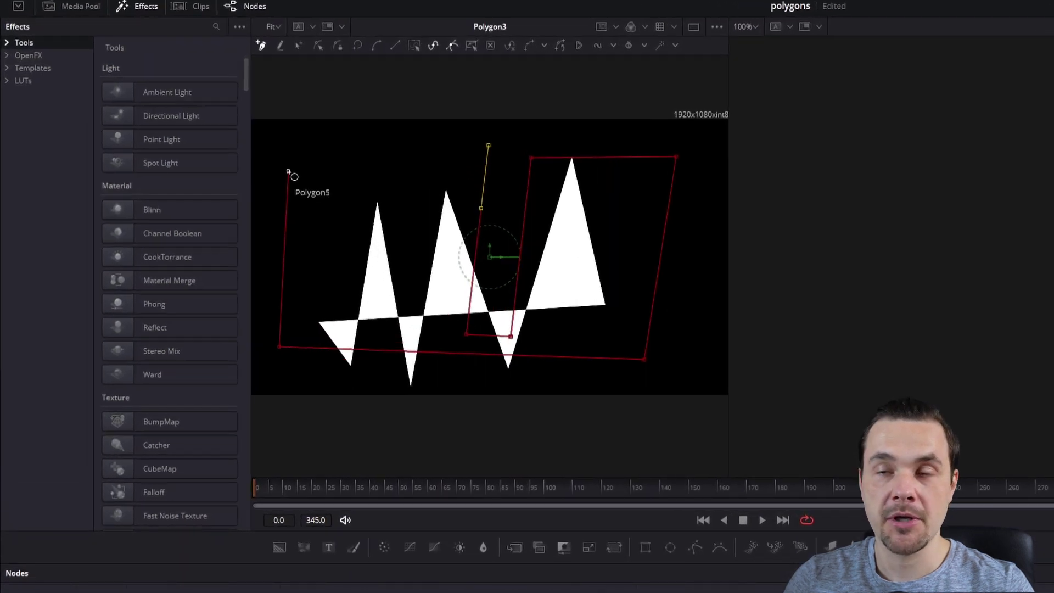
# Draw another polygon outline, ending with a curved point.
pyautogui.click(431, 142)
pyautogui.click(418, 328)
pyautogui.click(391, 327)
pyautogui.click(377, 327)
pyautogui.moveTo(385, 227); pyautogui.dragTo(388, 177)
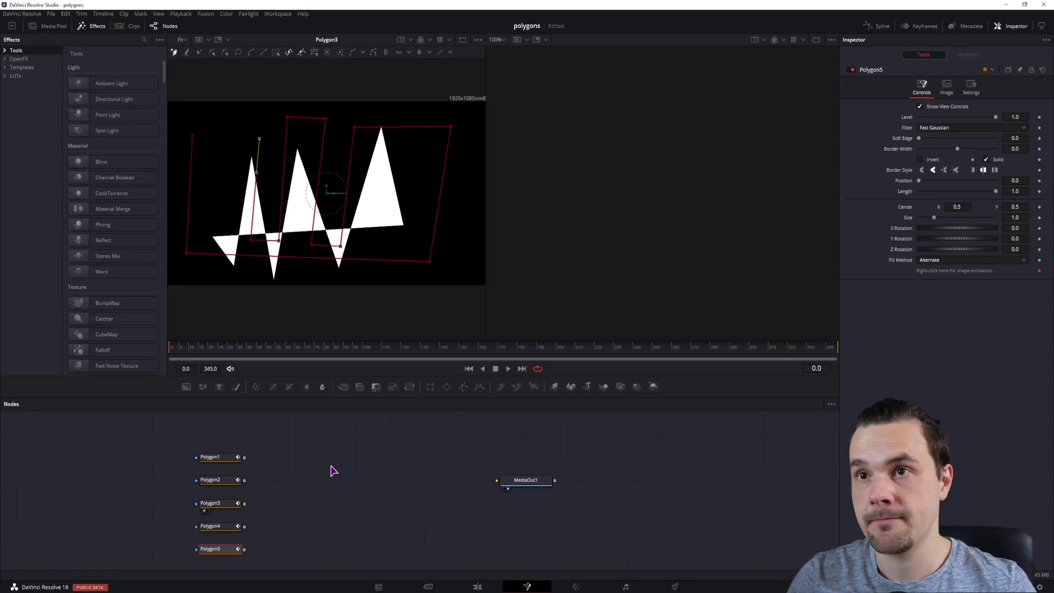
# Check Polygon1's shape, then clear the viewer with key 1.
pyautogui.click(220, 457)
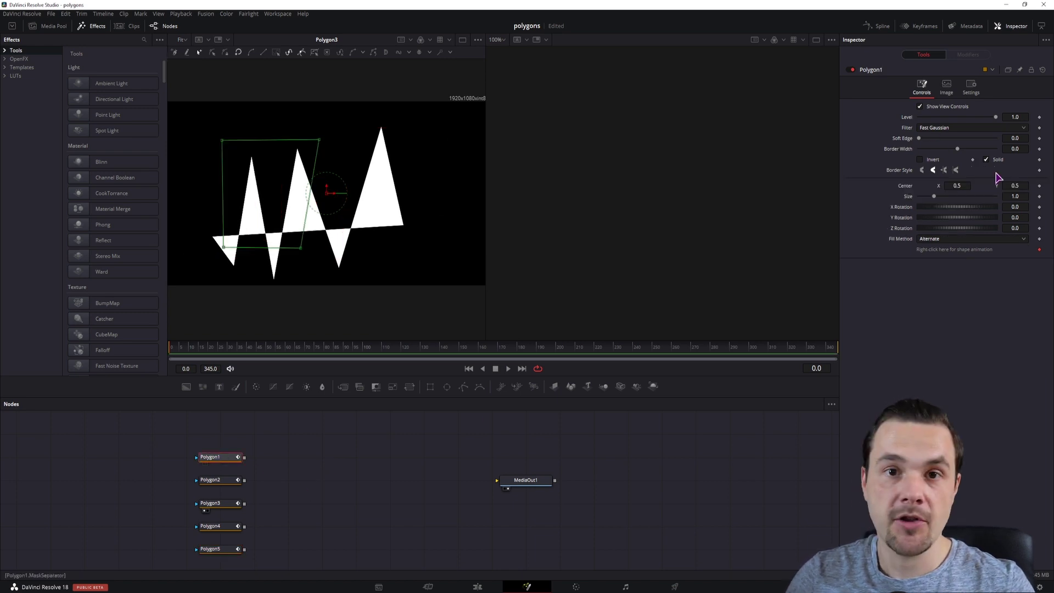
pyautogui.click(360, 466)
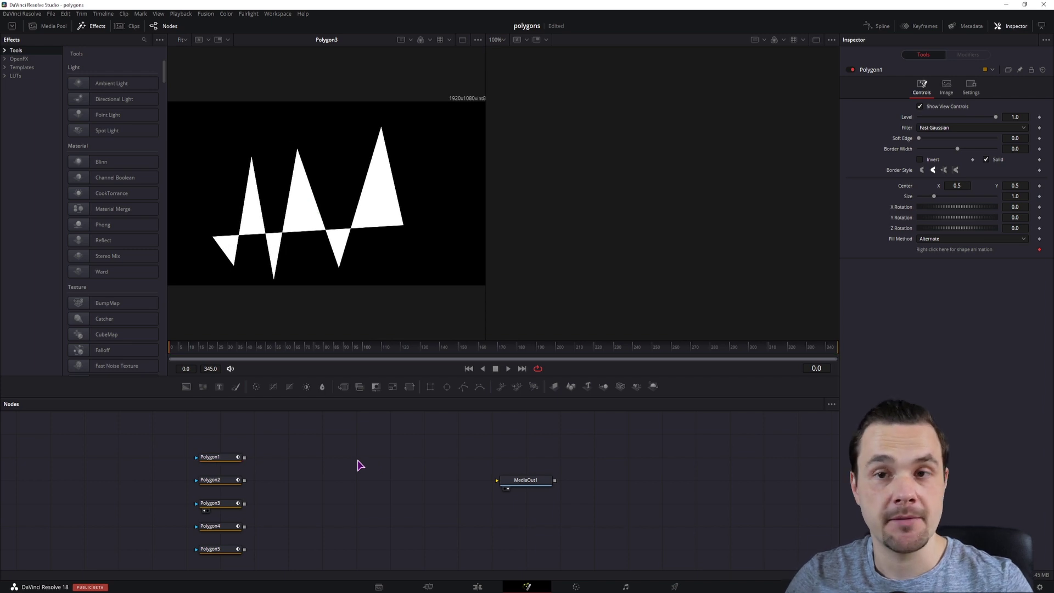
pyautogui.press('1')
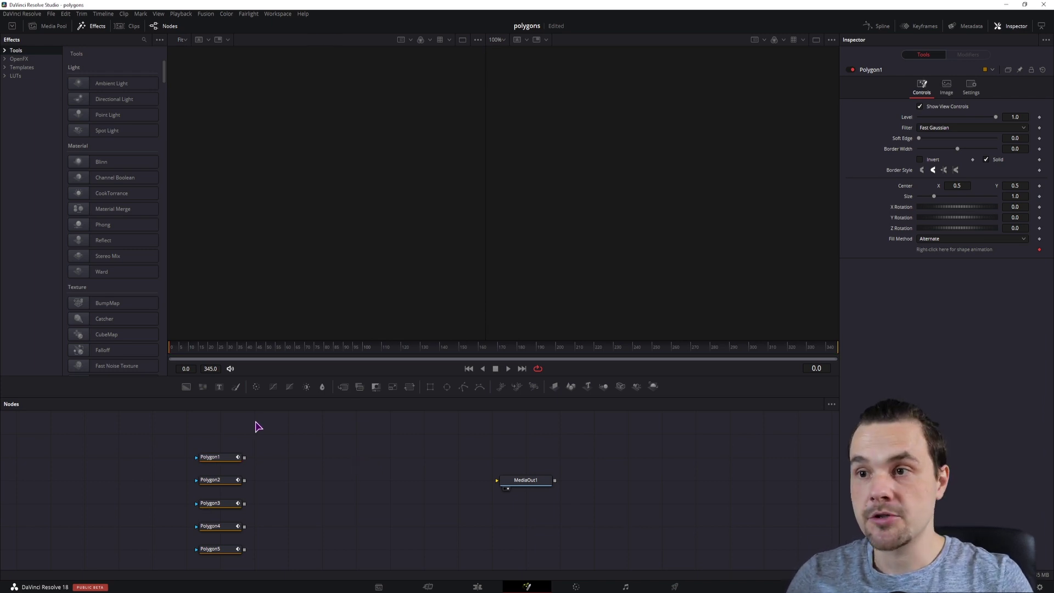
# Add a sixth polygon node, Polygon6, beside Polygon1 through Polygon5.
pyautogui.moveTo(466, 387); pyautogui.dragTo(315, 471)
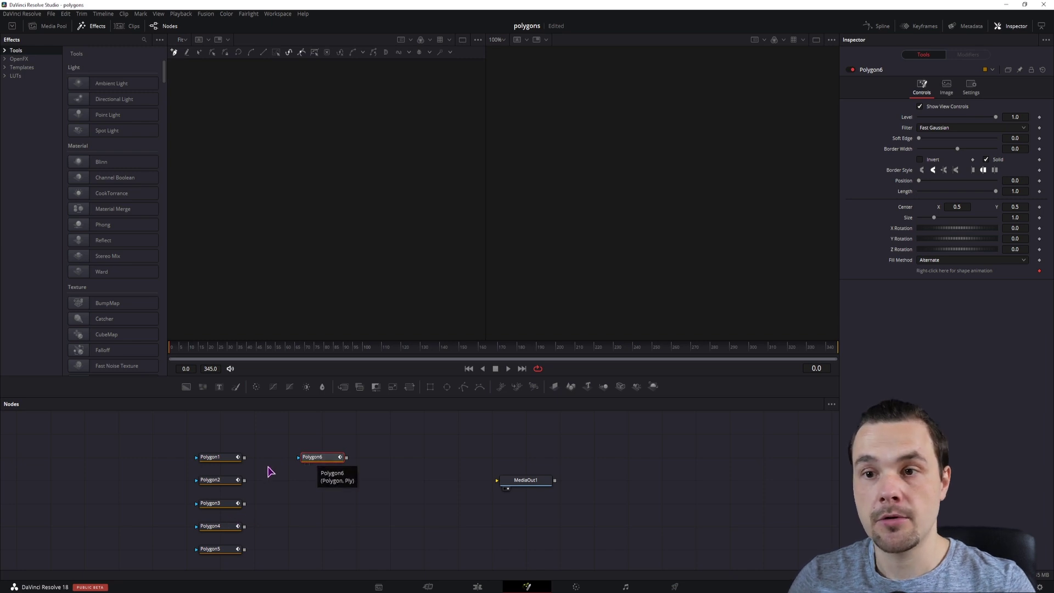
pyautogui.click(224, 459)
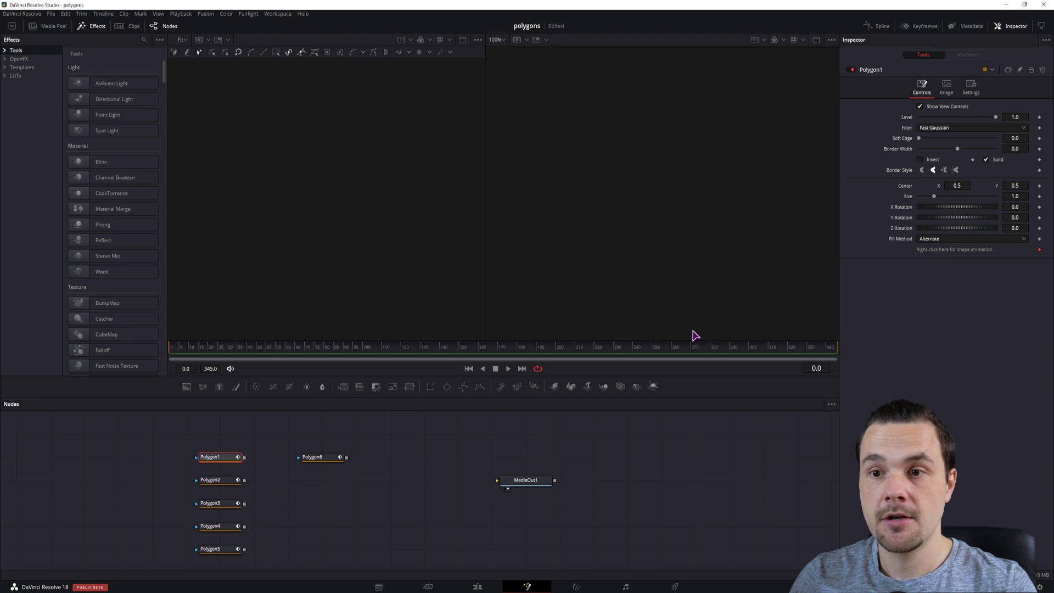
pyautogui.click(323, 458)
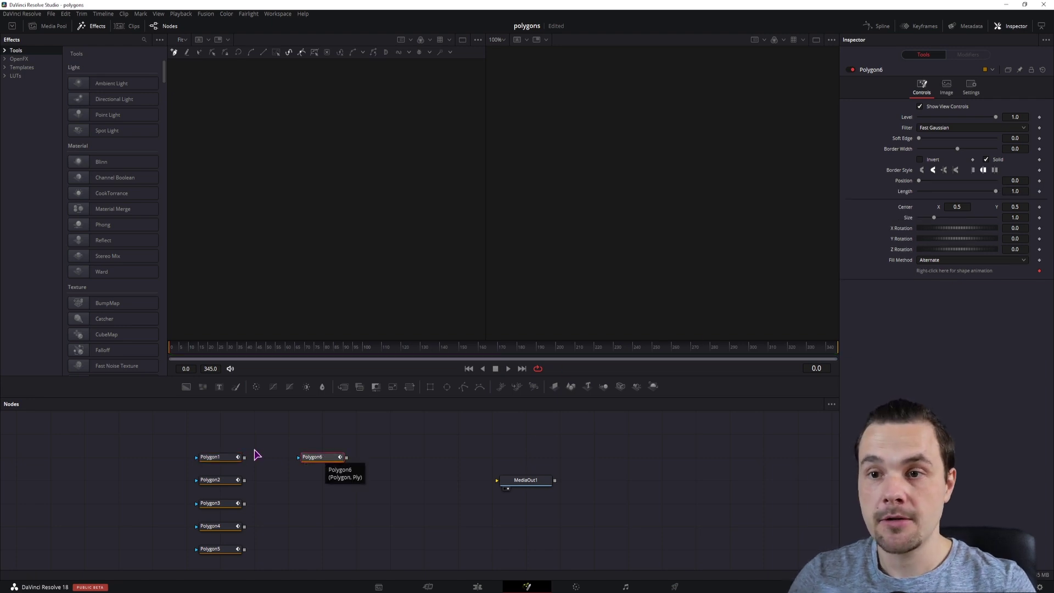
pyautogui.click(217, 457)
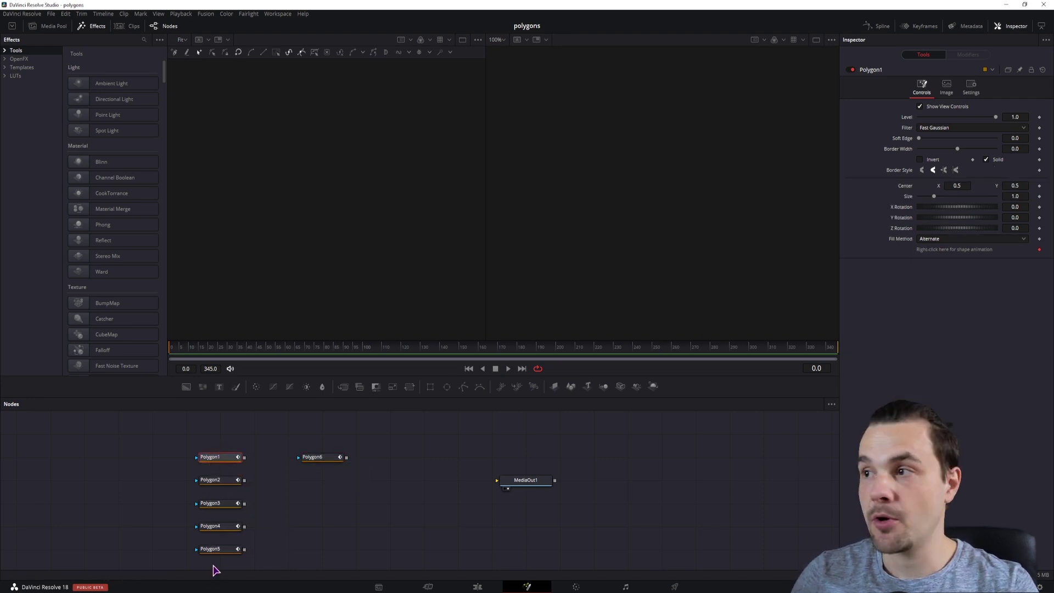
# Remove Polygon1's animated polyline, publish its shape, and show it in the viewer.
pyautogui.rightClick(950, 251)
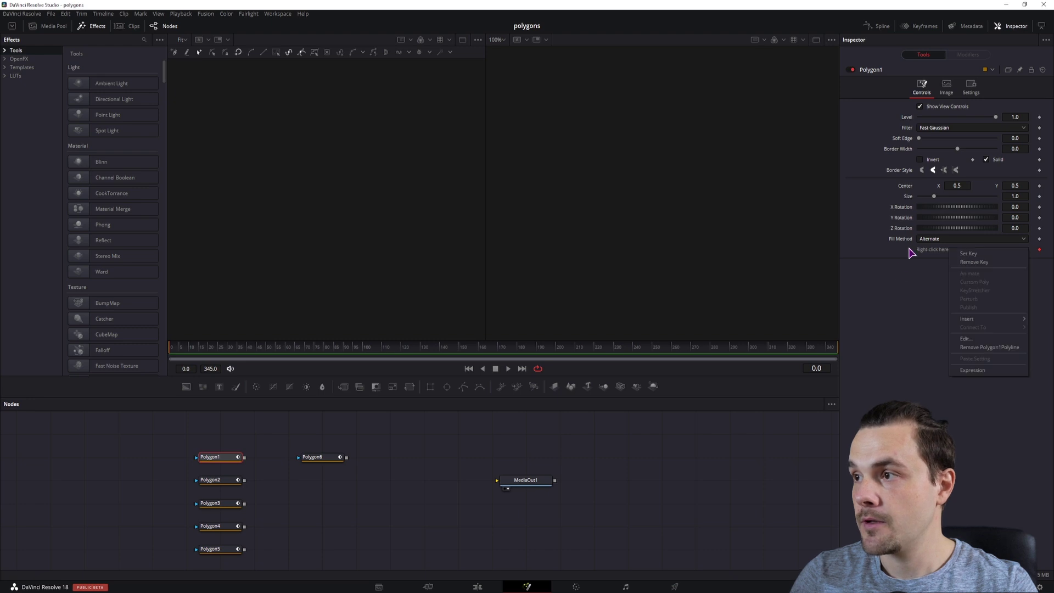
pyautogui.click(988, 348)
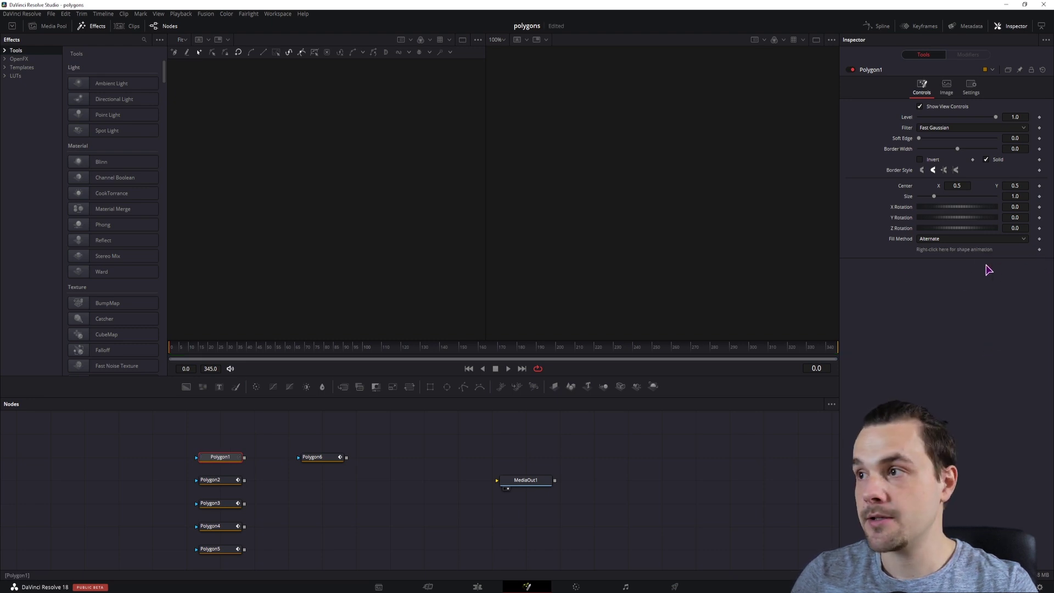
pyautogui.rightClick(947, 251)
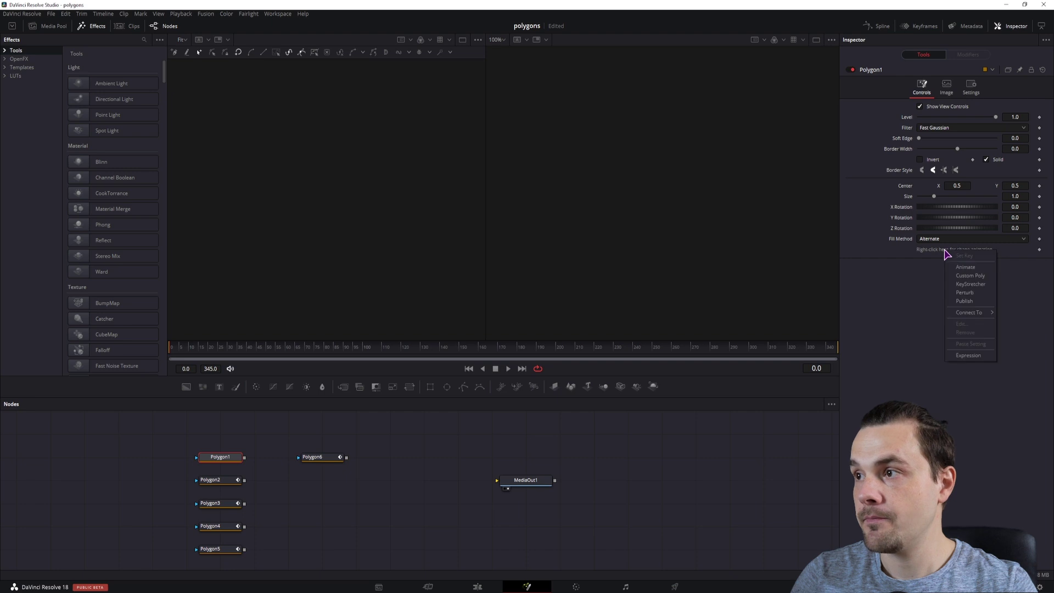
pyautogui.click(965, 301)
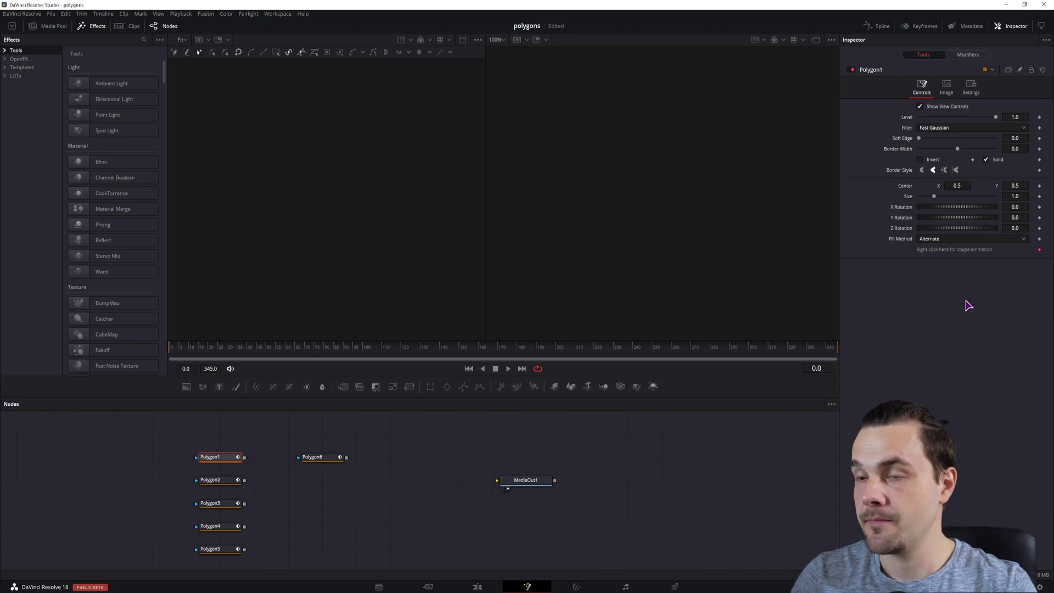
pyautogui.click(204, 464)
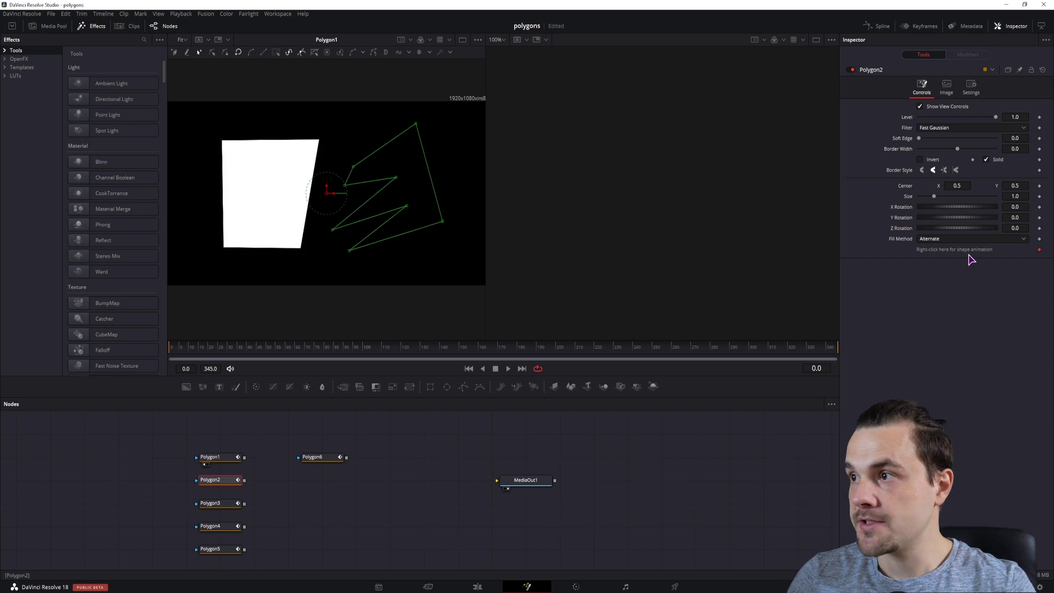
# Remove the shape animation from Polygon2.
pyautogui.rightClick(971, 250)
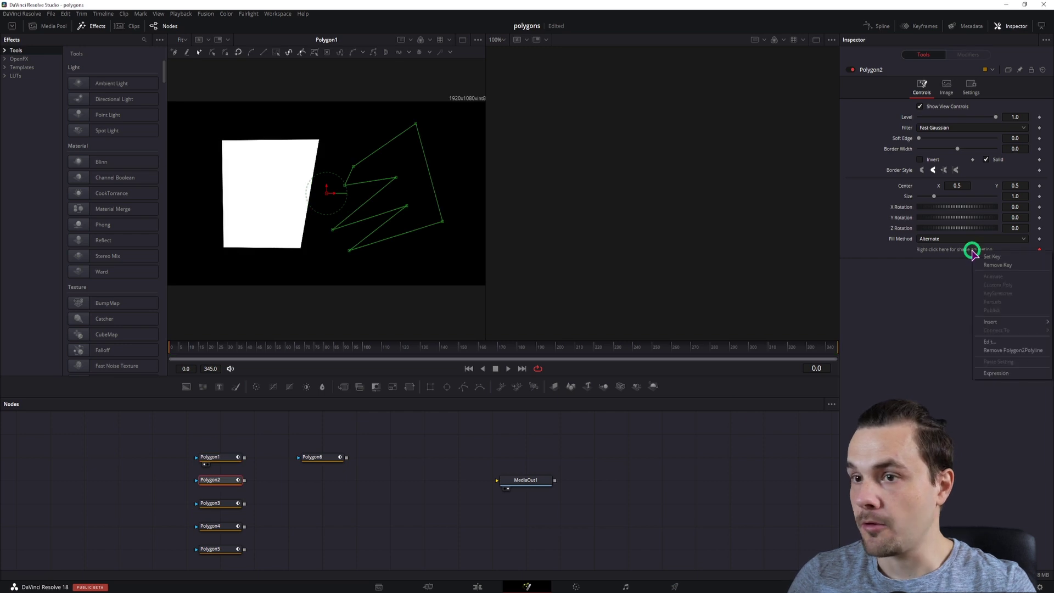
pyautogui.click(1011, 350)
pyautogui.rightClick(961, 250)
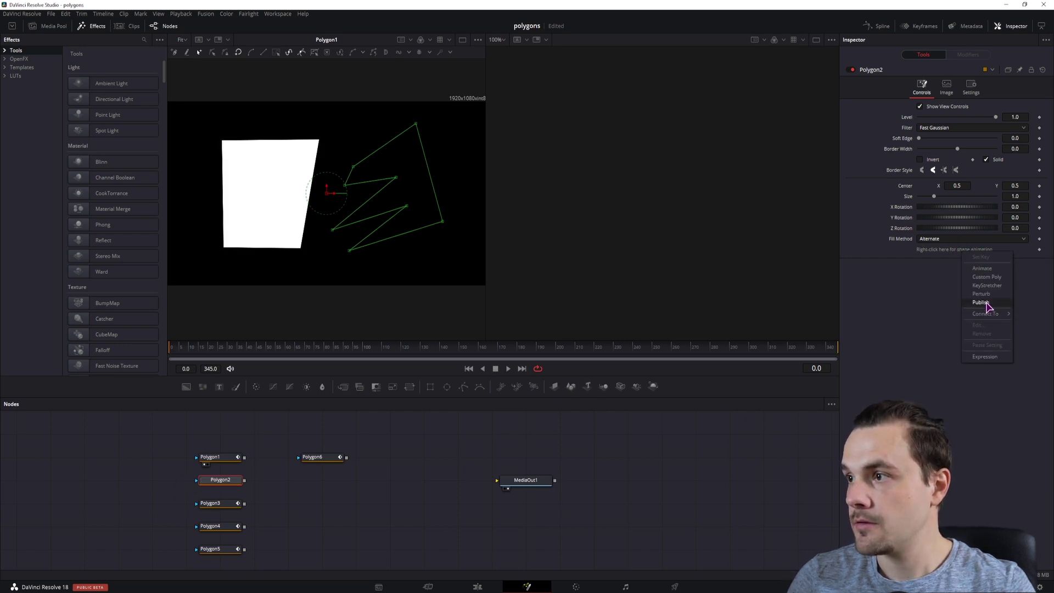
pyautogui.click(906, 318)
# Show the empty Polygon6 in the second viewer and bring up its shape animation options.
pyautogui.click(312, 457)
pyautogui.press('2')
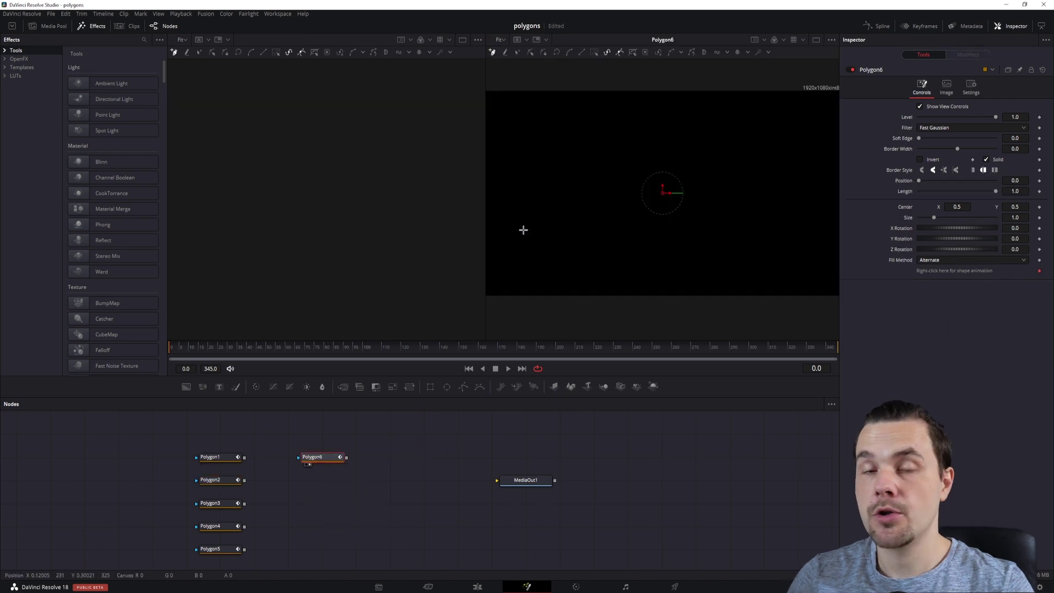
pyautogui.rightClick(949, 271)
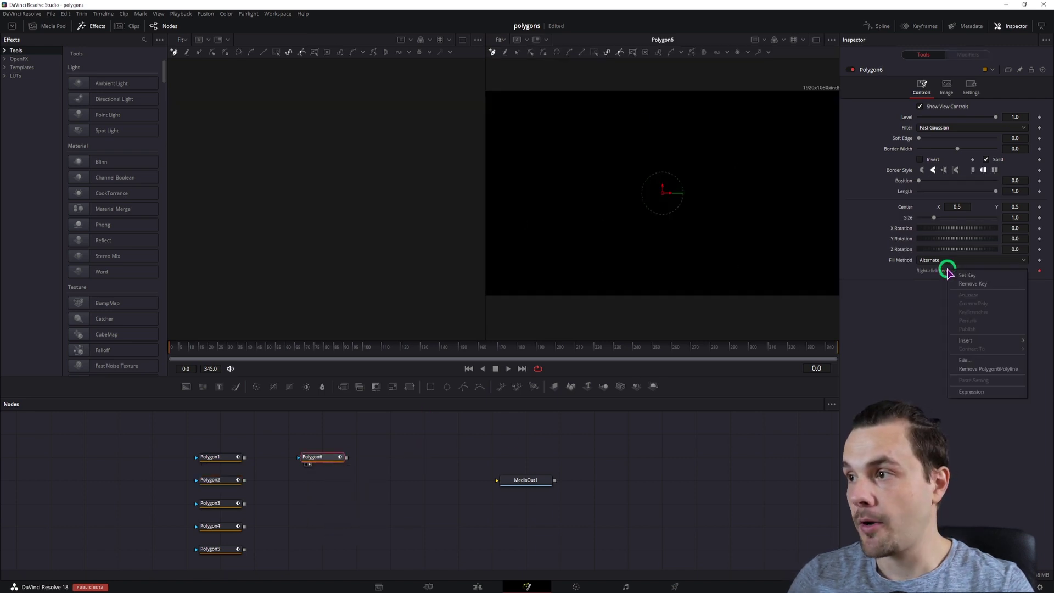
# Replace Polygon6Polyline with a Custom Poly modifier and show its Modifiers settings.
pyautogui.click(996, 370)
pyautogui.rightClick(936, 273)
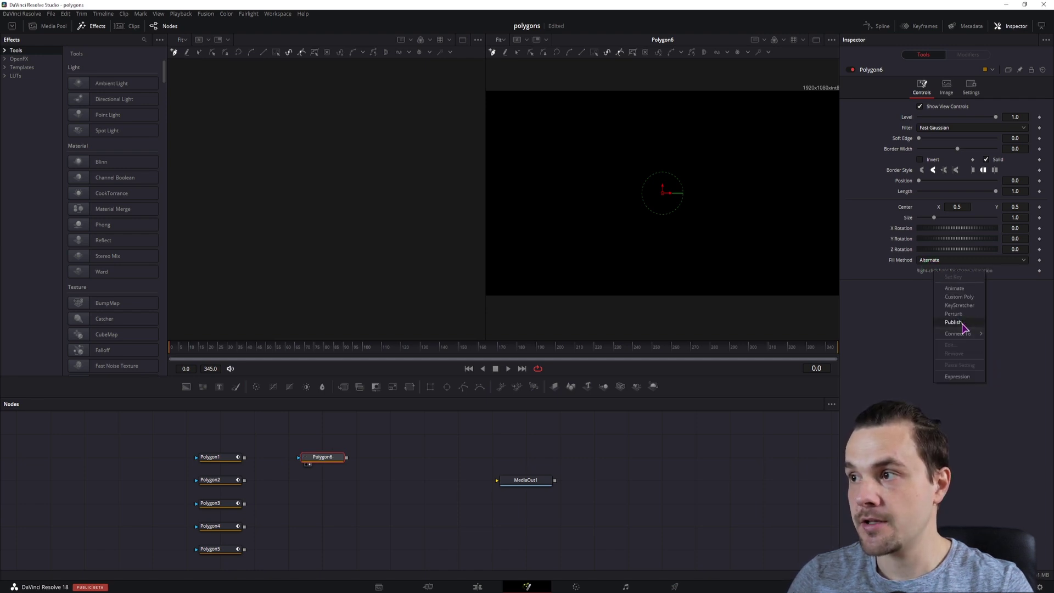
pyautogui.click(966, 298)
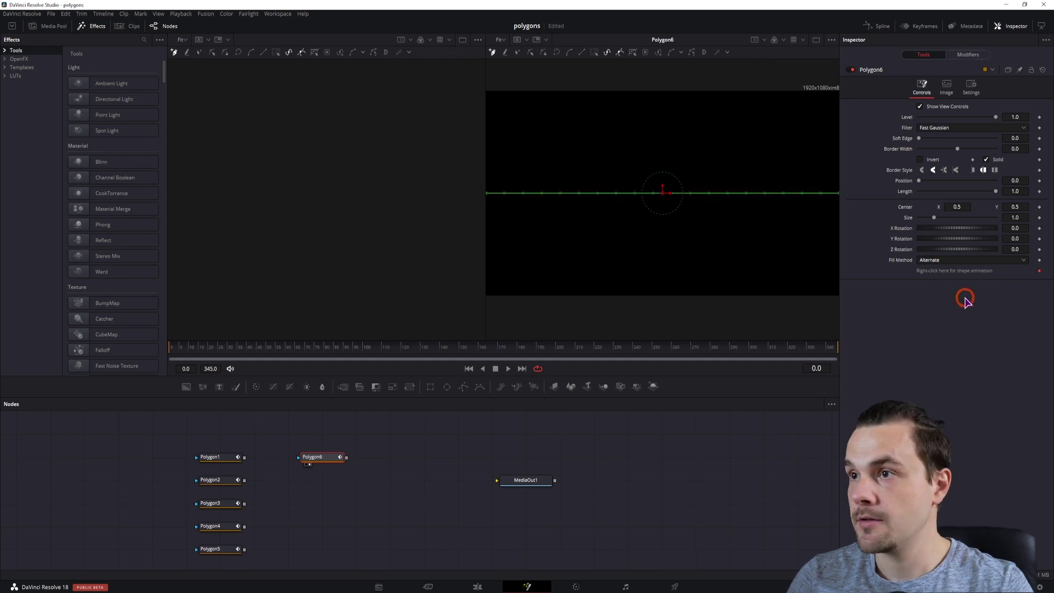
pyautogui.click(968, 55)
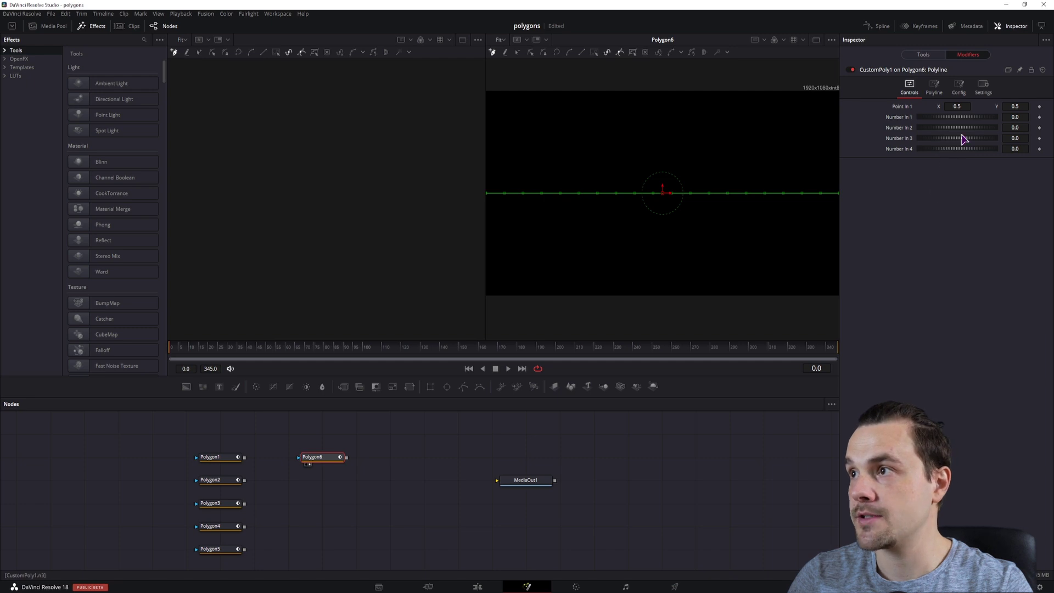
# In the Config tab, uncheck Show Number 2–4 so only Number In 1 remains.
pyautogui.click(960, 90)
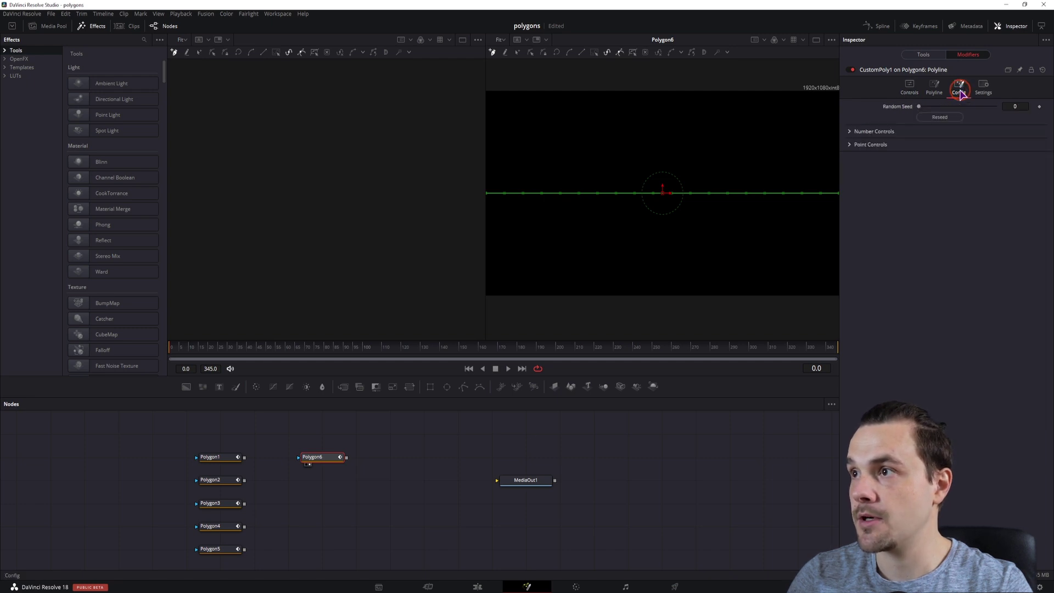
pyautogui.click(850, 133)
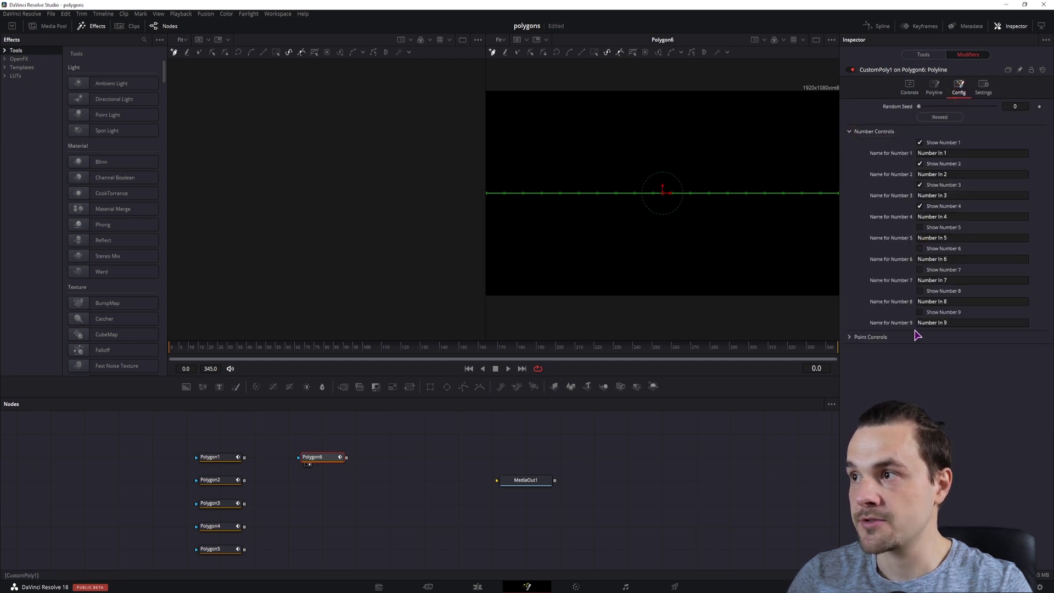
pyautogui.click(920, 186)
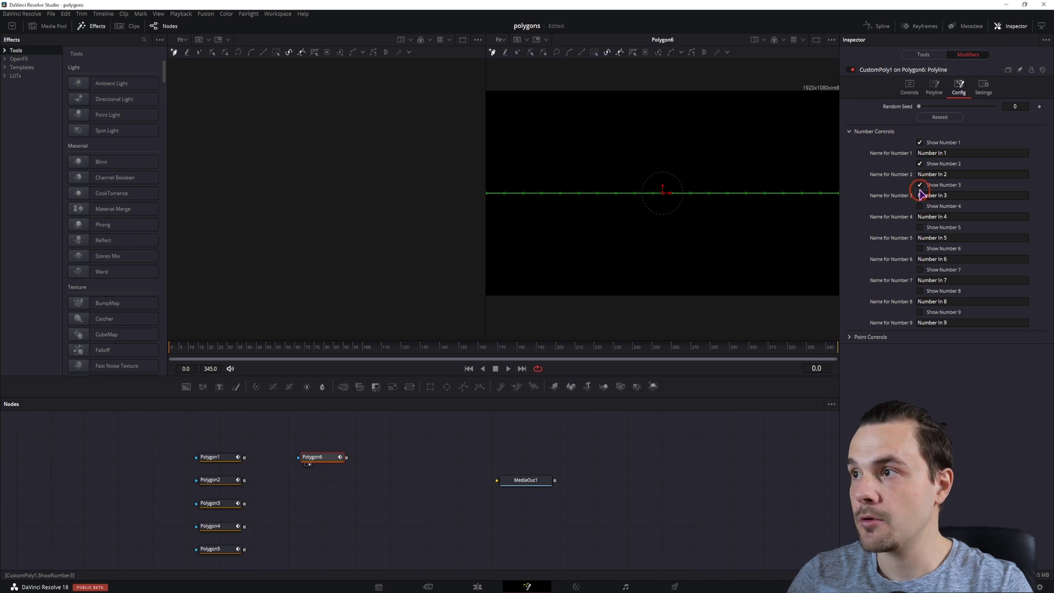
pyautogui.click(920, 163)
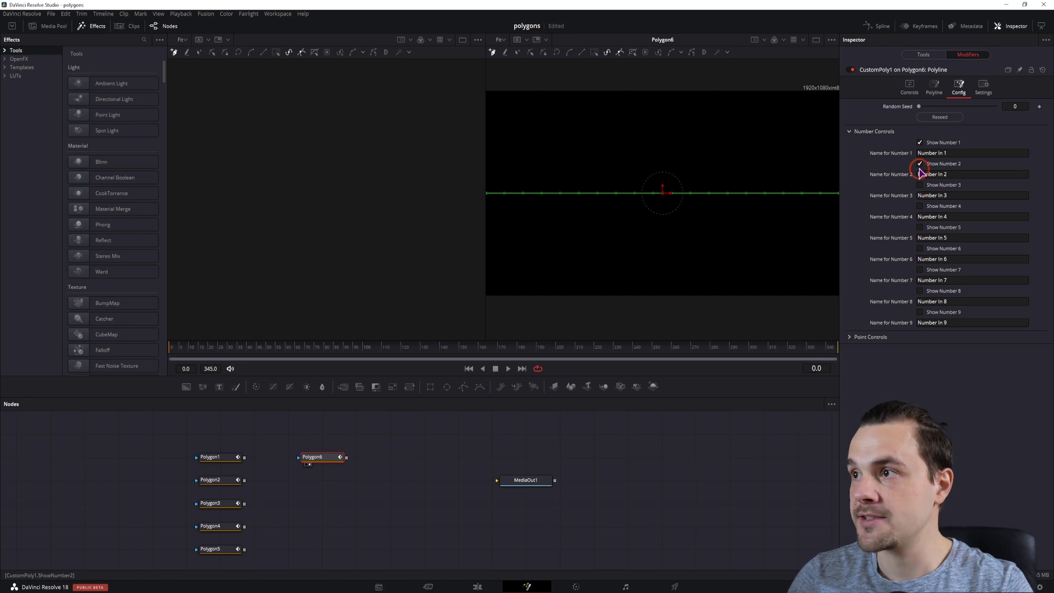
pyautogui.click(911, 87)
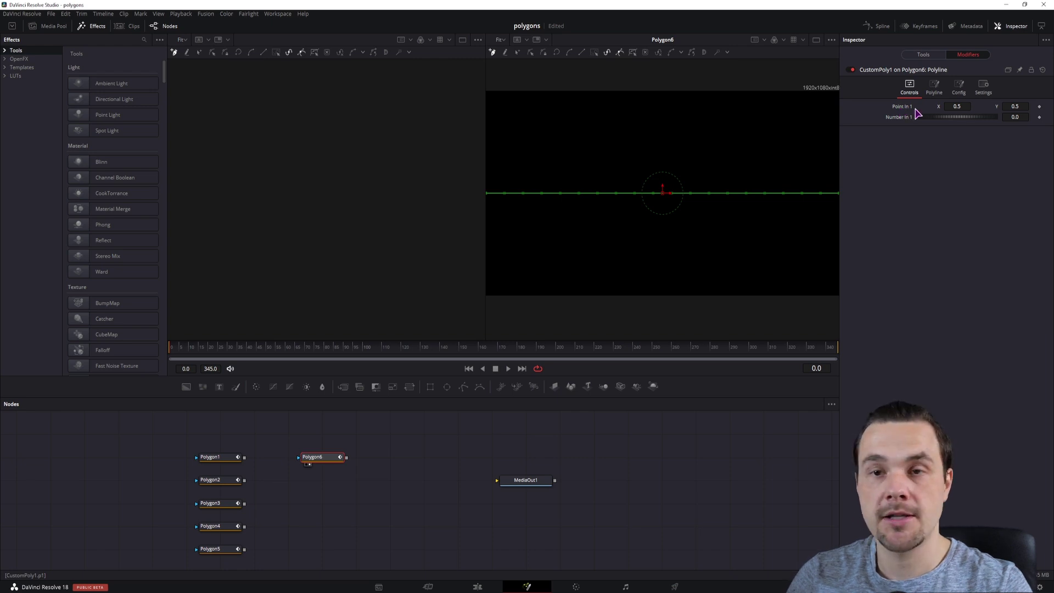
# Review the point input settings in Config, then return to the modifier's controls.
pyautogui.click(959, 86)
pyautogui.click(847, 337)
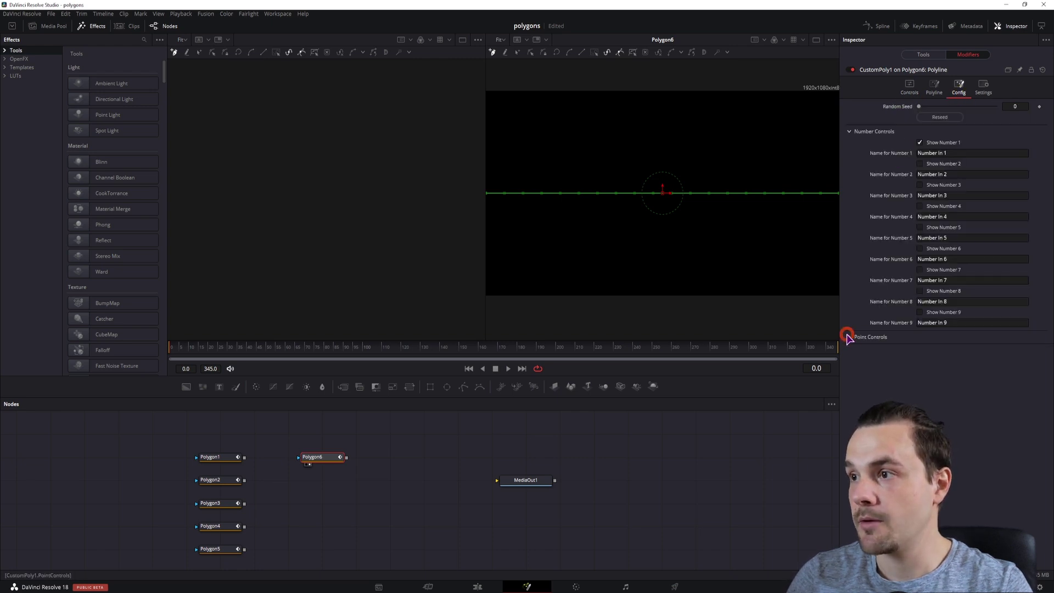
pyautogui.click(934, 381)
pyautogui.click(849, 336)
pyautogui.click(871, 131)
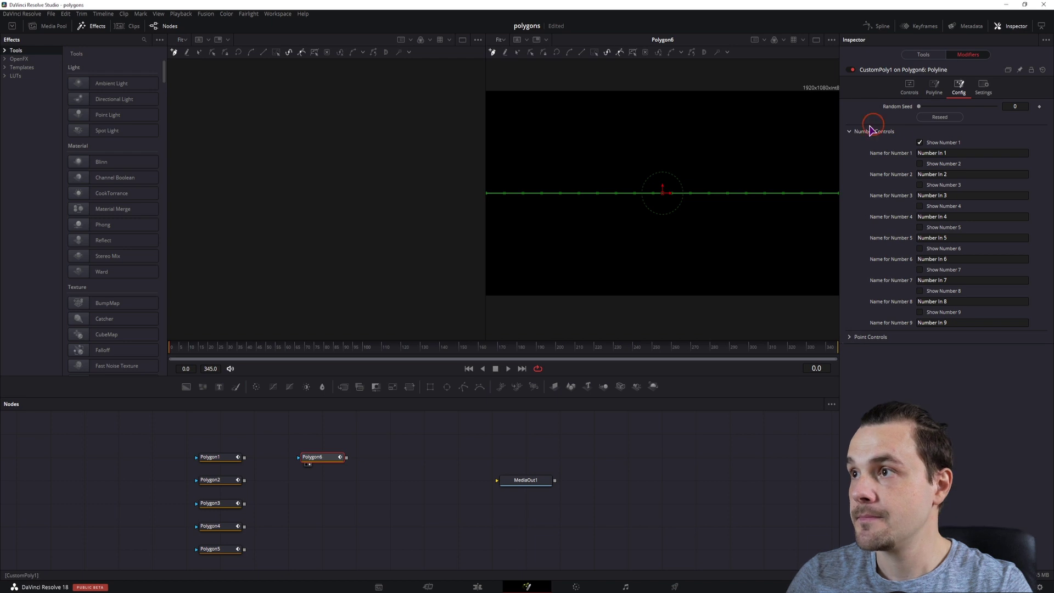
pyautogui.click(910, 86)
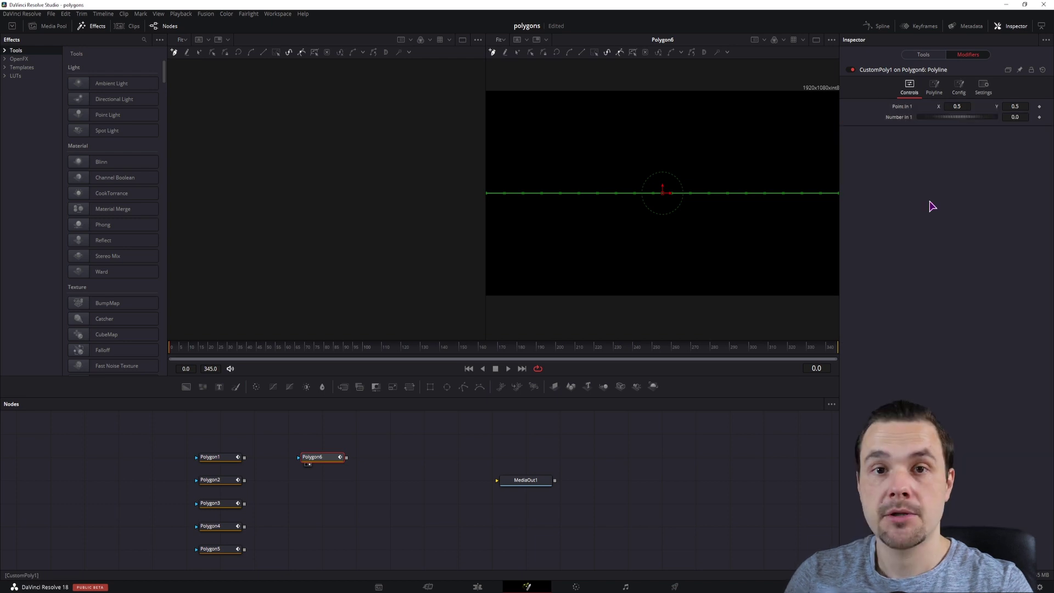
pyautogui.click(935, 88)
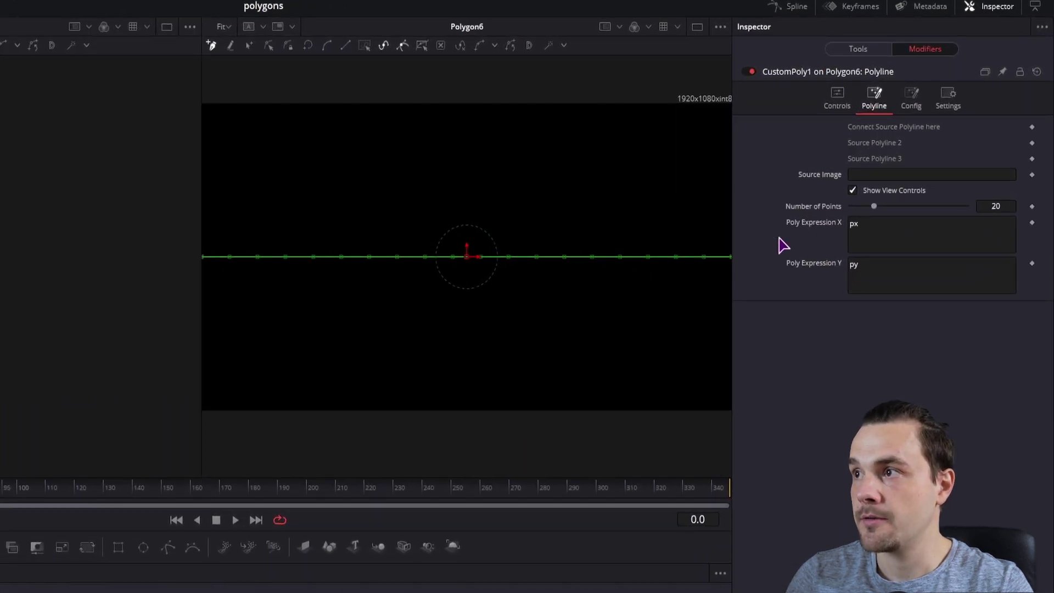
# Set the custom polyline's Number of Points to 20 and return to Polygon6's tool settings.
pyautogui.moveTo(874, 206); pyautogui.dragTo(1036, 207)
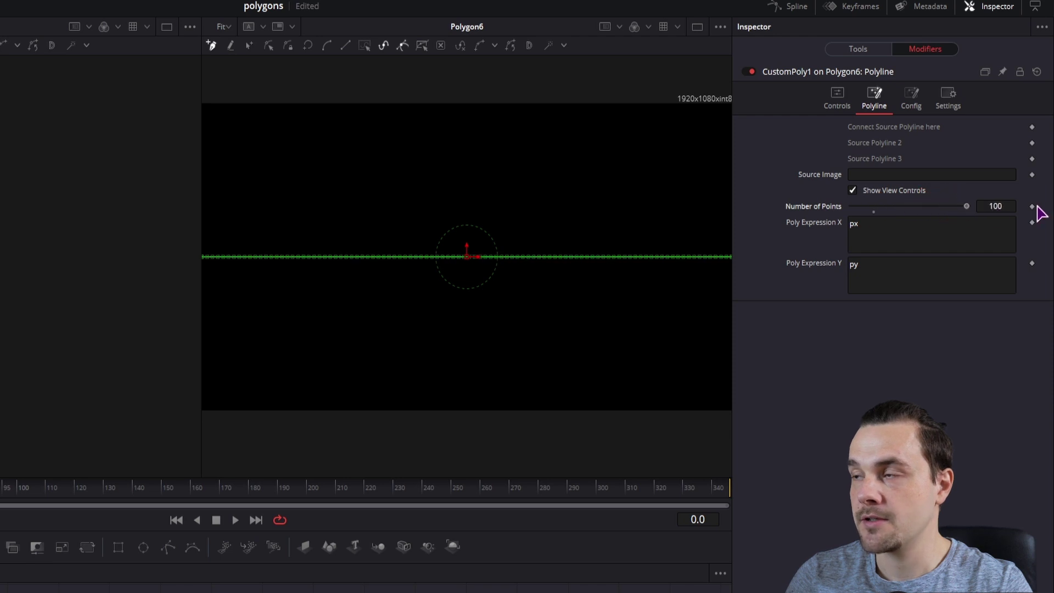
pyautogui.click(1003, 205)
pyautogui.doubleClick(1003, 207)
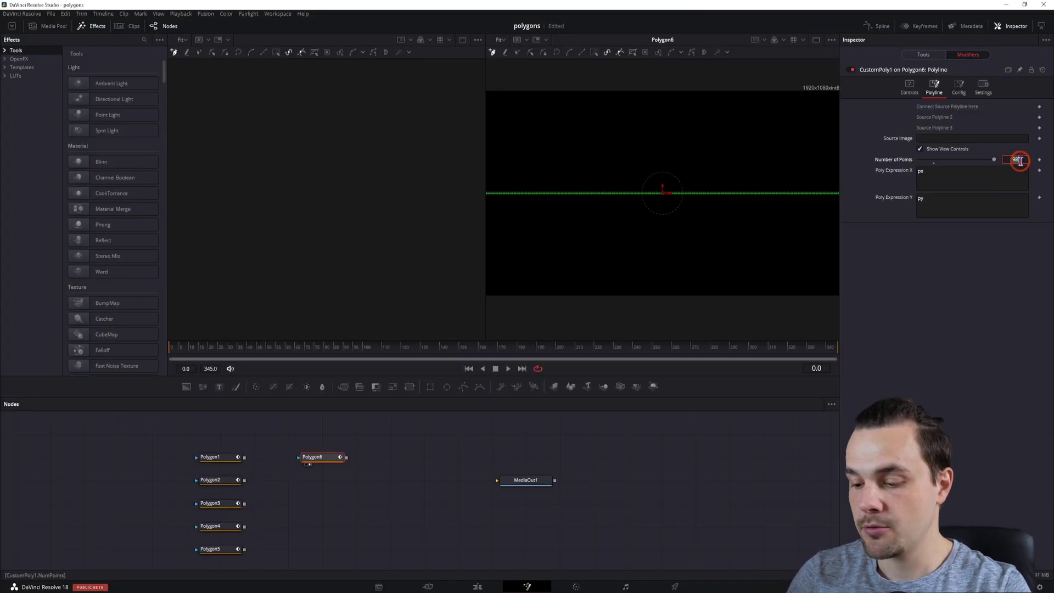
pyautogui.write('20')
pyautogui.press('Return')
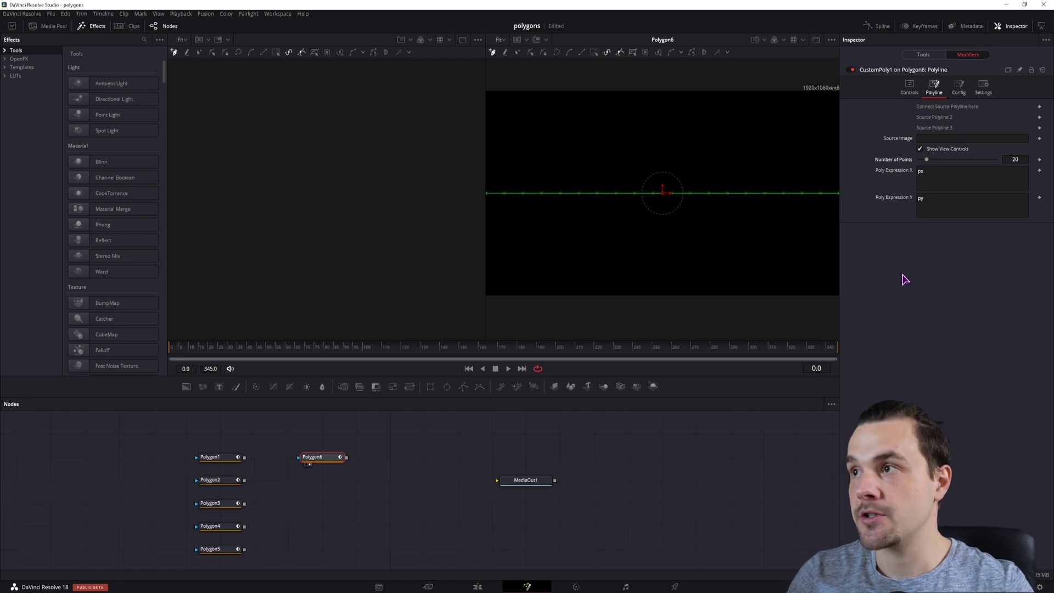
pyautogui.click(924, 55)
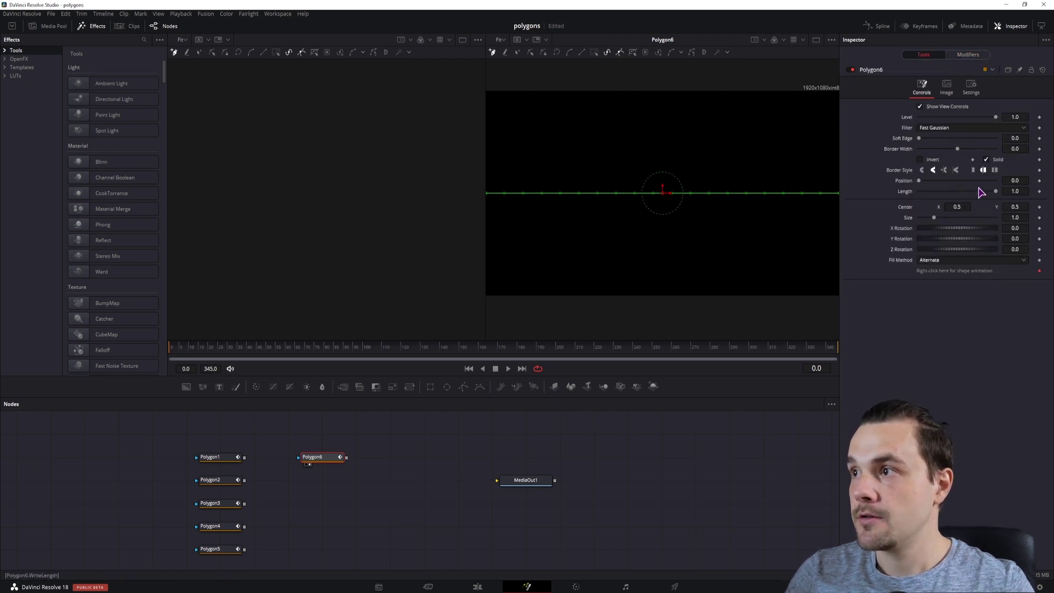
# Set Polygon6's Border Width to 0.015.
pyautogui.moveTo(957, 148); pyautogui.dragTo(961, 148)
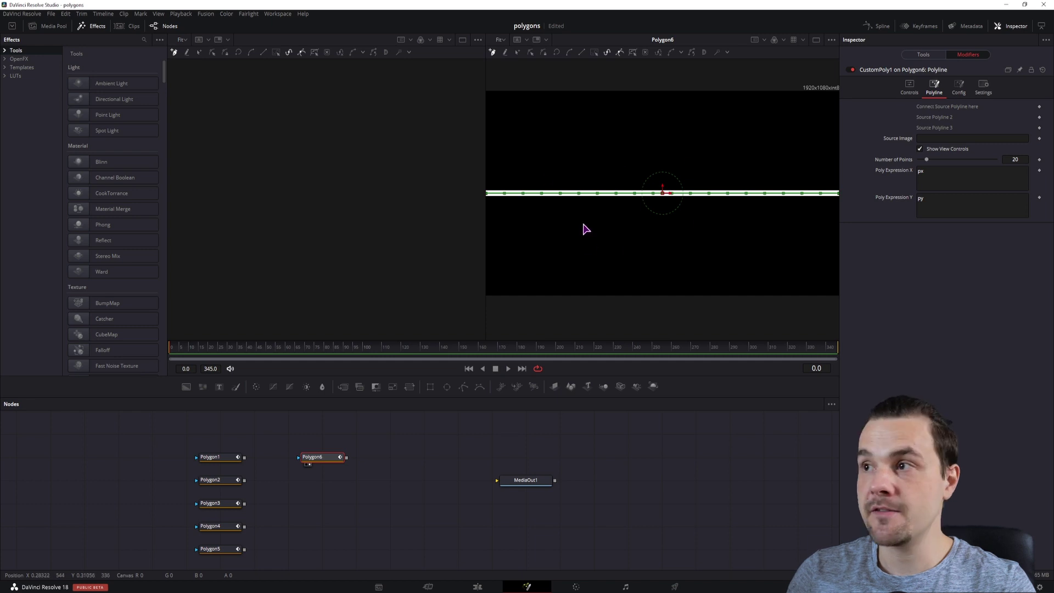
pyautogui.click(930, 201)
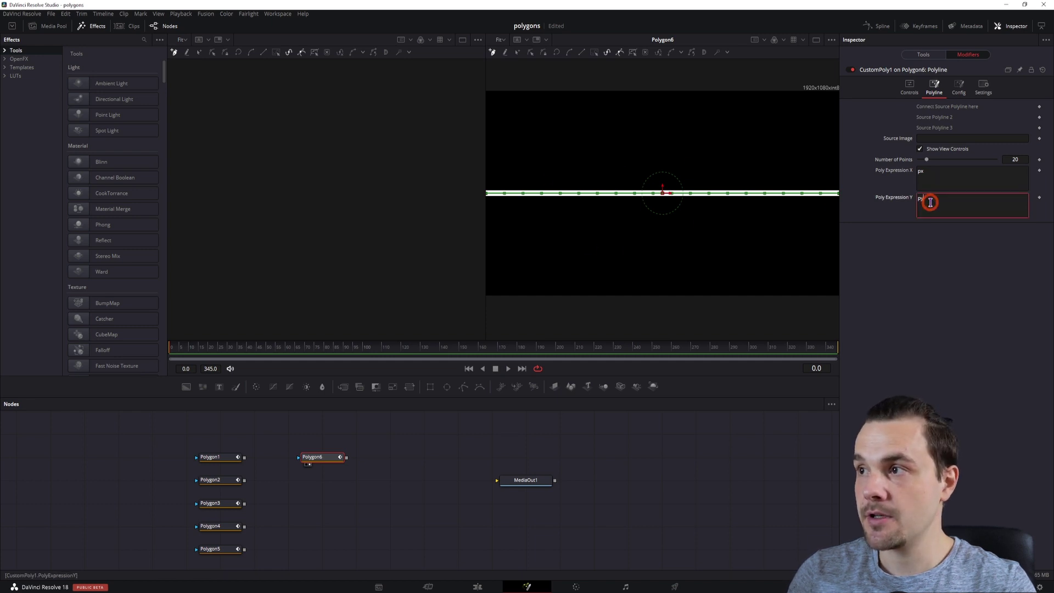
pyautogui.press('BackSpace')
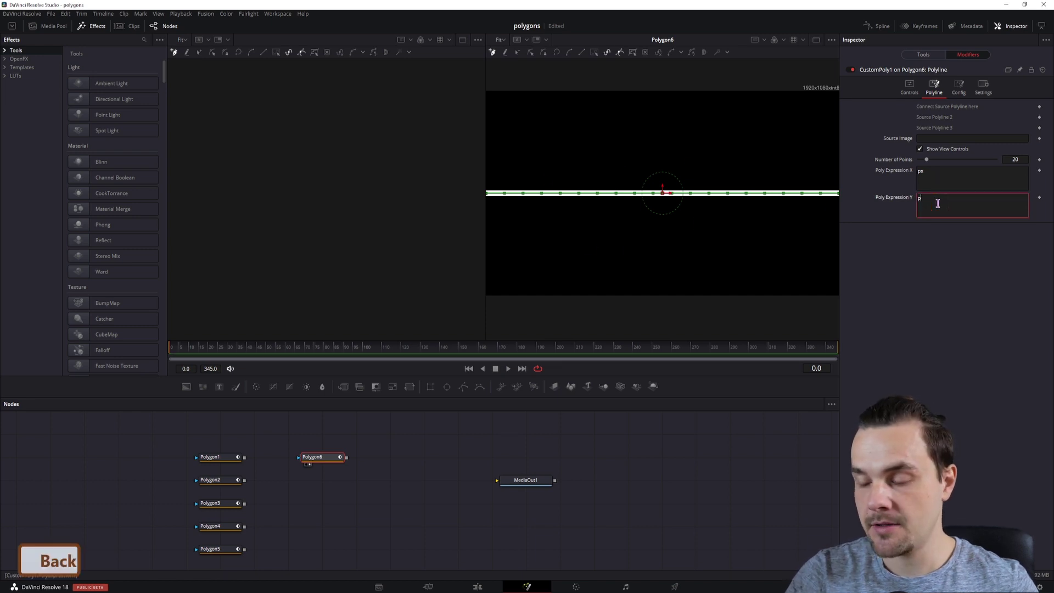
pyautogui.write('x')
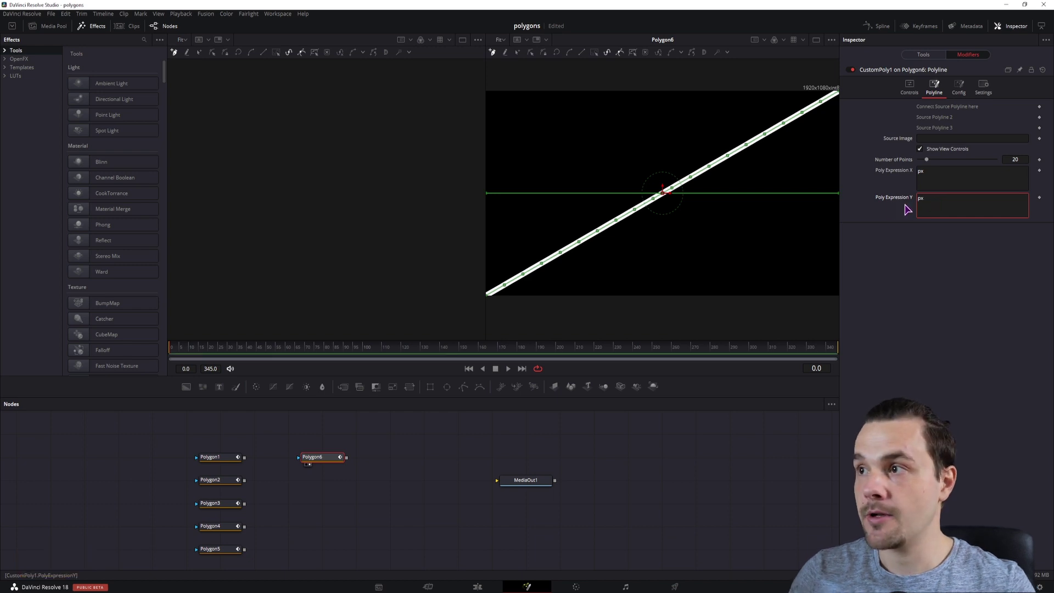
pyautogui.click(973, 195)
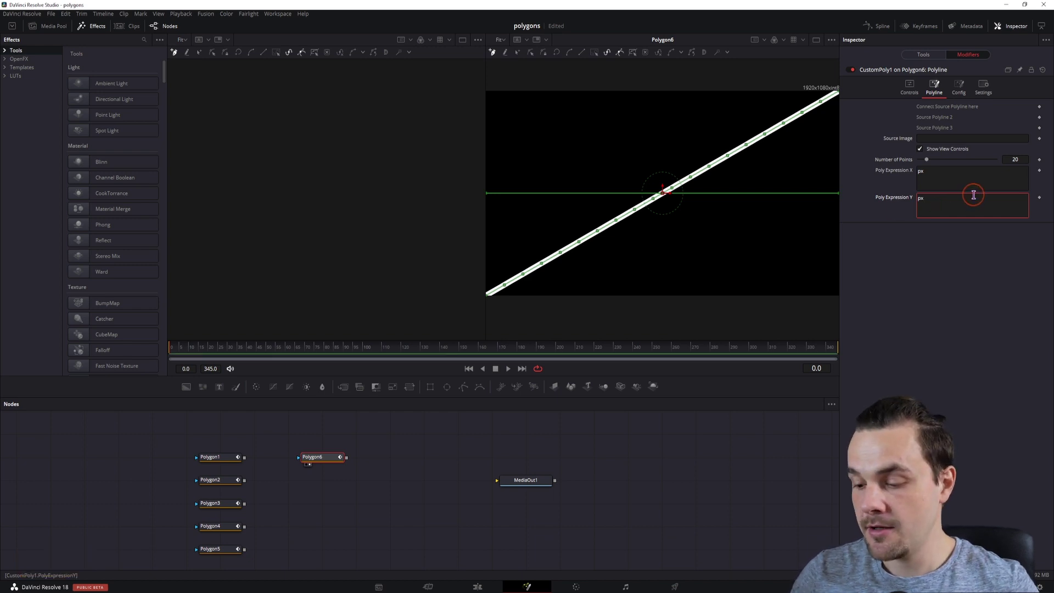
pyautogui.press('BackSpace')
pyautogui.write('y')
pyautogui.click(911, 267)
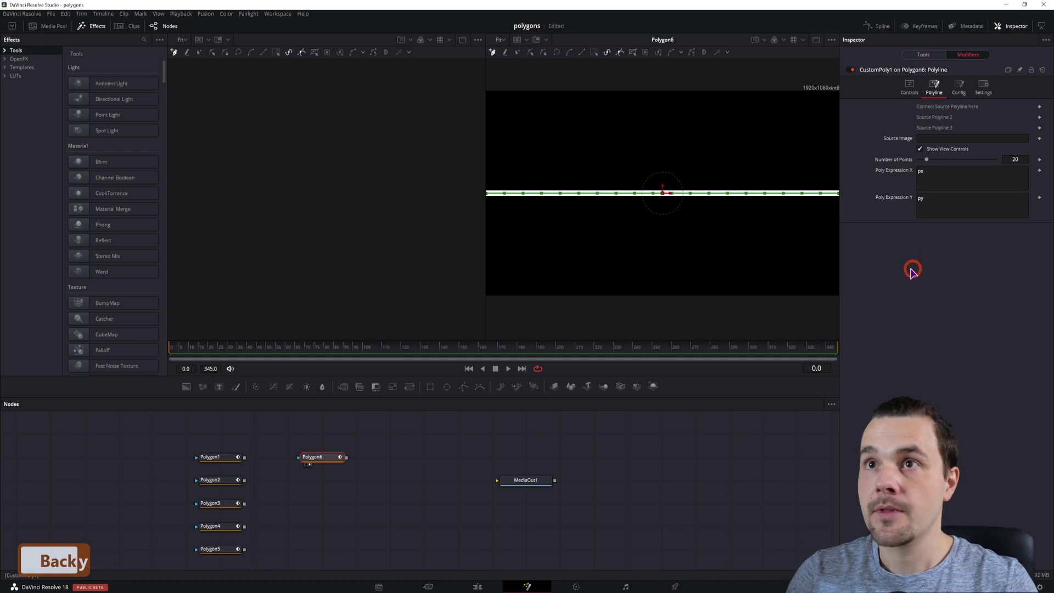
pyautogui.click(302, 15)
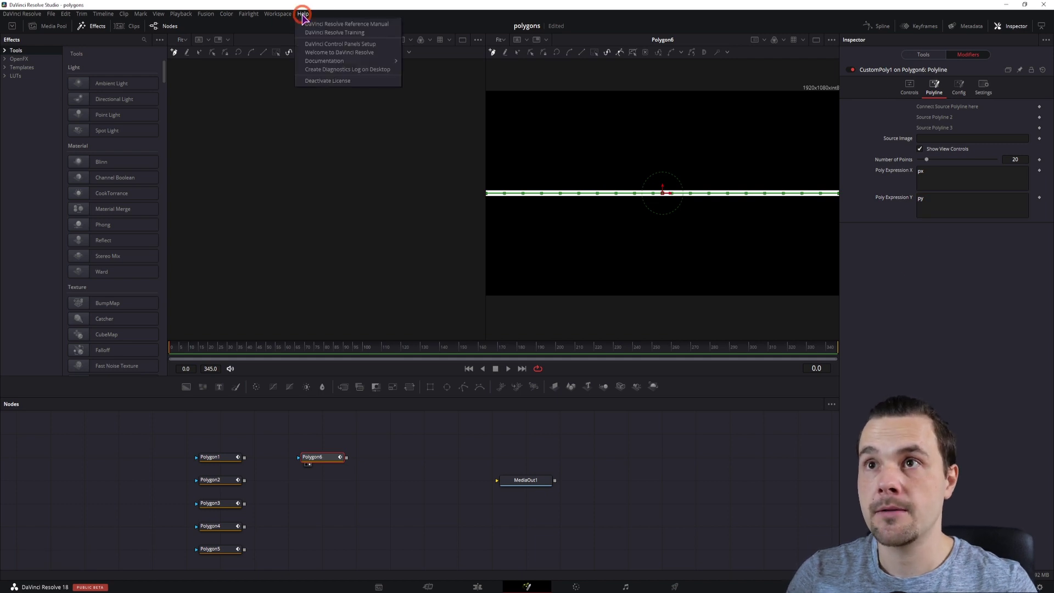
pyautogui.click(309, 24)
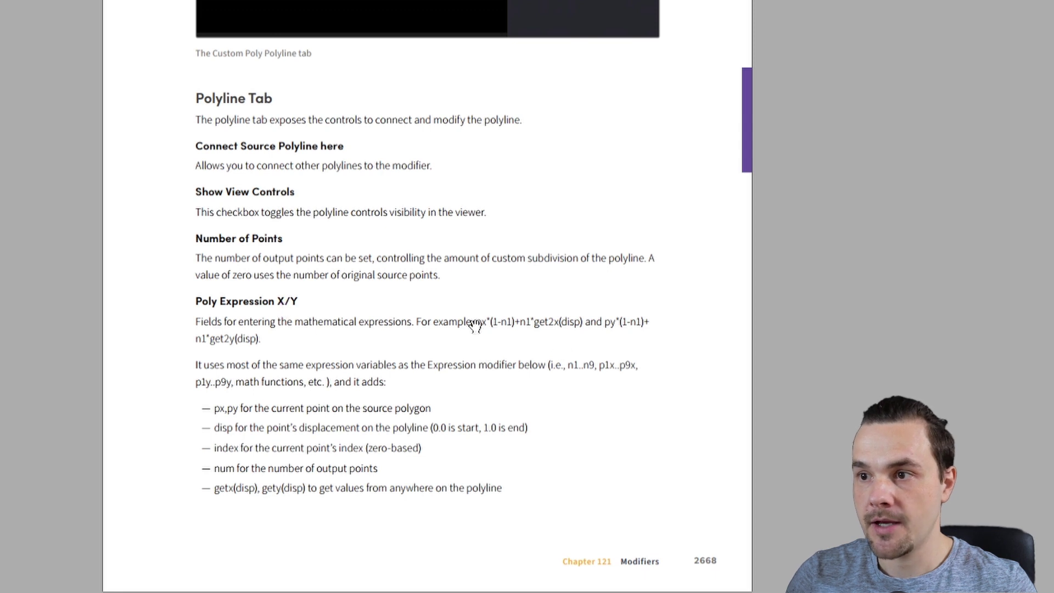
pyautogui.moveTo(477, 321); pyautogui.dragTo(648, 322)
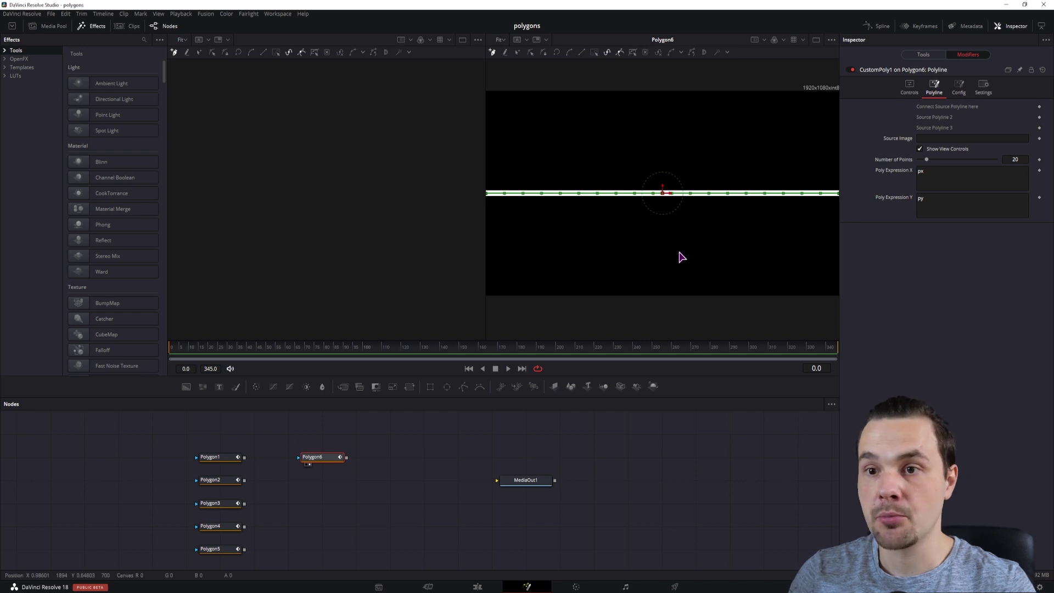
pyautogui.click(202, 464)
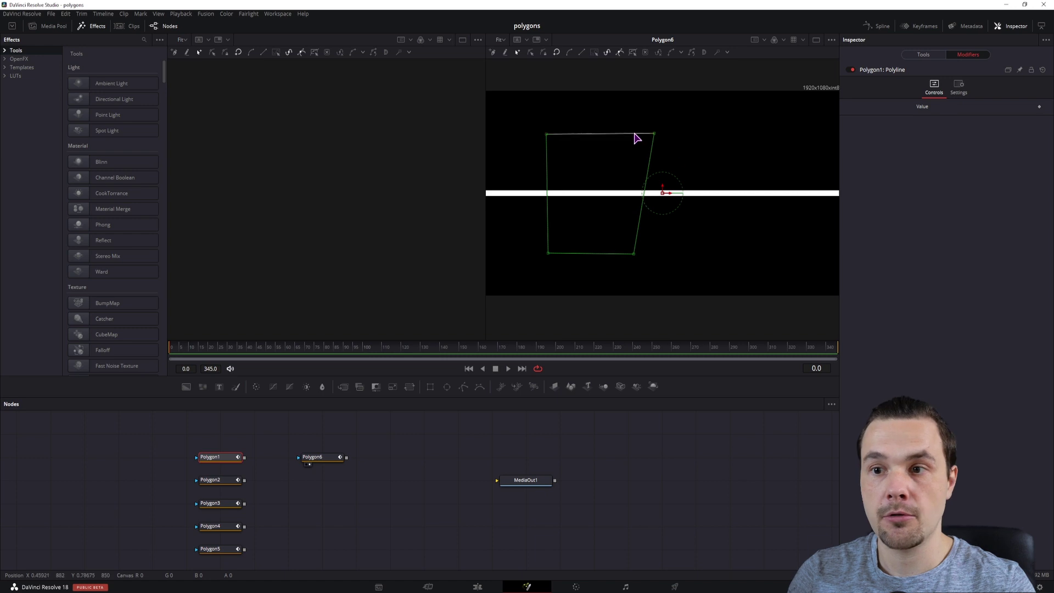
pyautogui.click(219, 482)
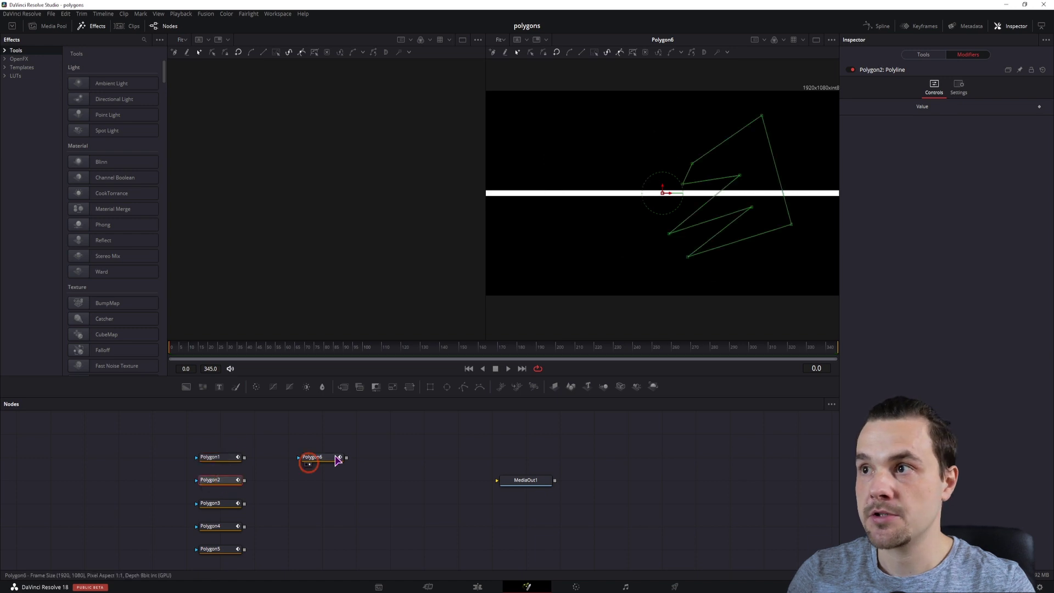
pyautogui.click(225, 503)
pyautogui.click(213, 530)
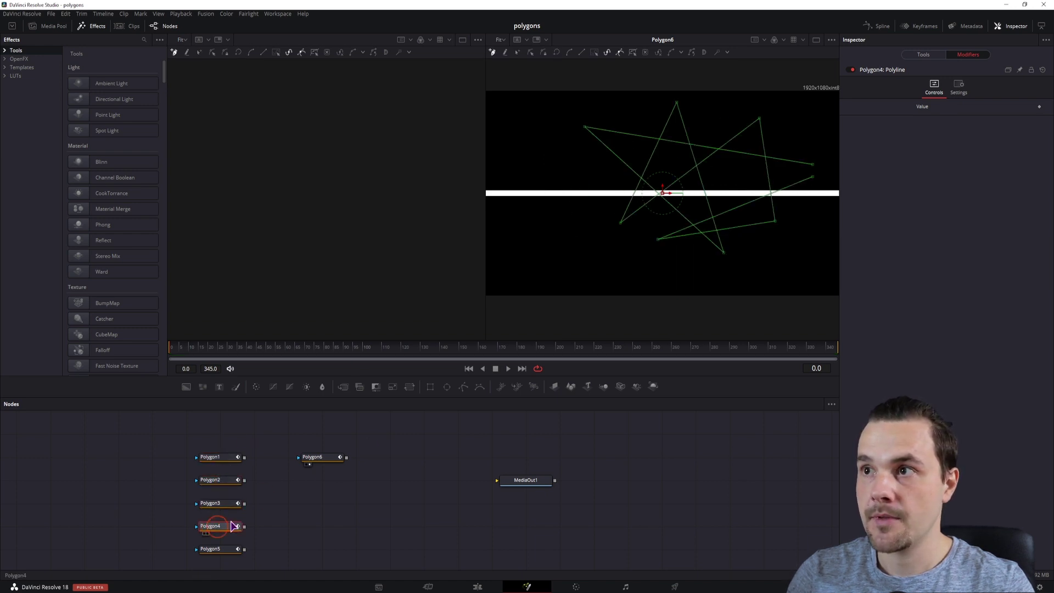
pyautogui.click(224, 550)
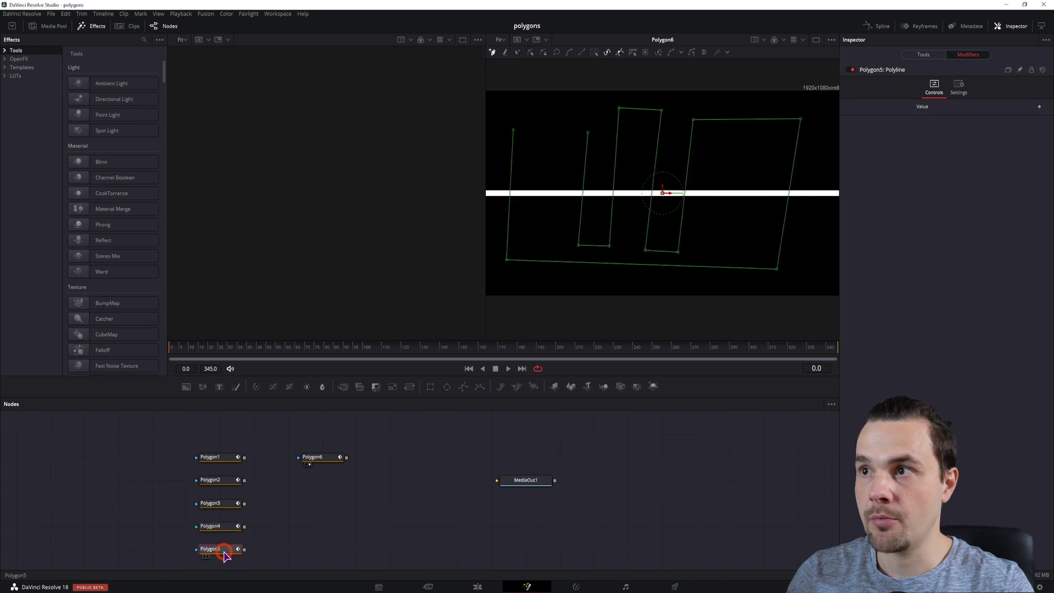
pyautogui.click(319, 457)
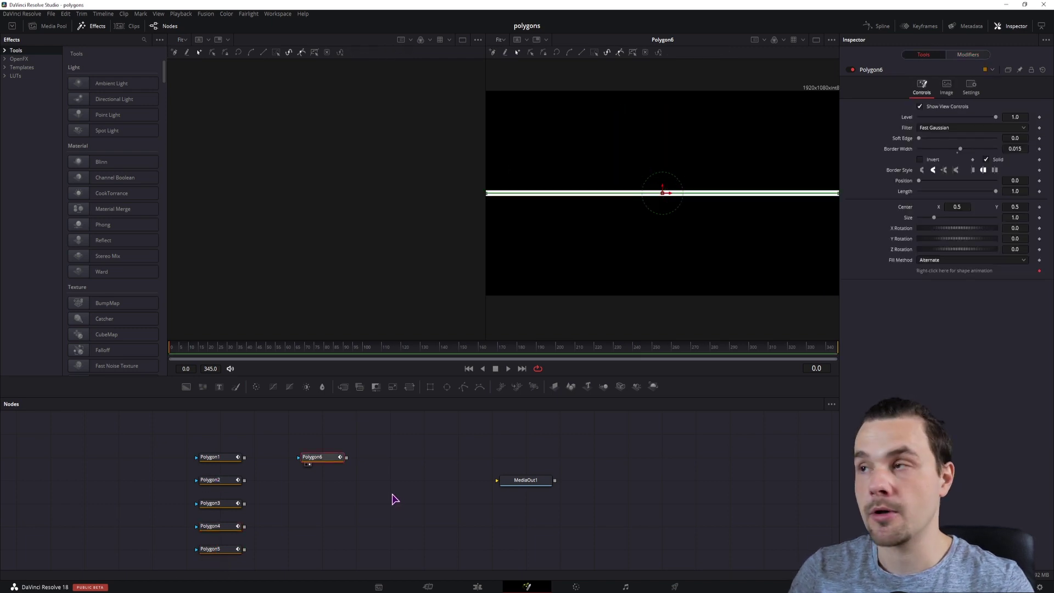
pyautogui.click(968, 54)
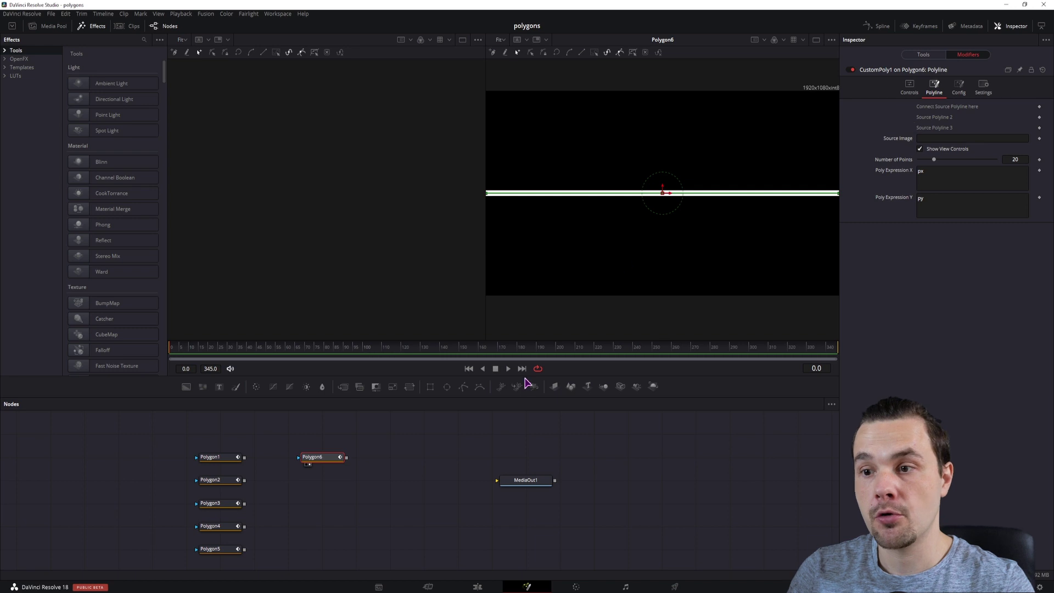
pyautogui.click(478, 585)
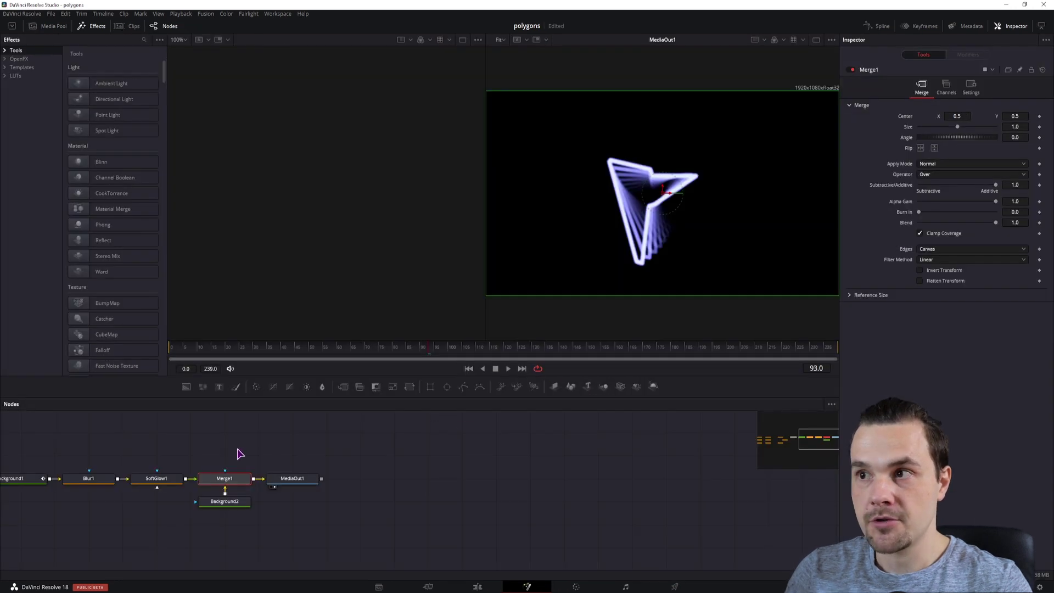
pyautogui.click(430, 444)
pyautogui.moveTo(439, 444); pyautogui.dragTo(596, 443)
pyautogui.moveTo(344, 443); pyautogui.dragTo(377, 443)
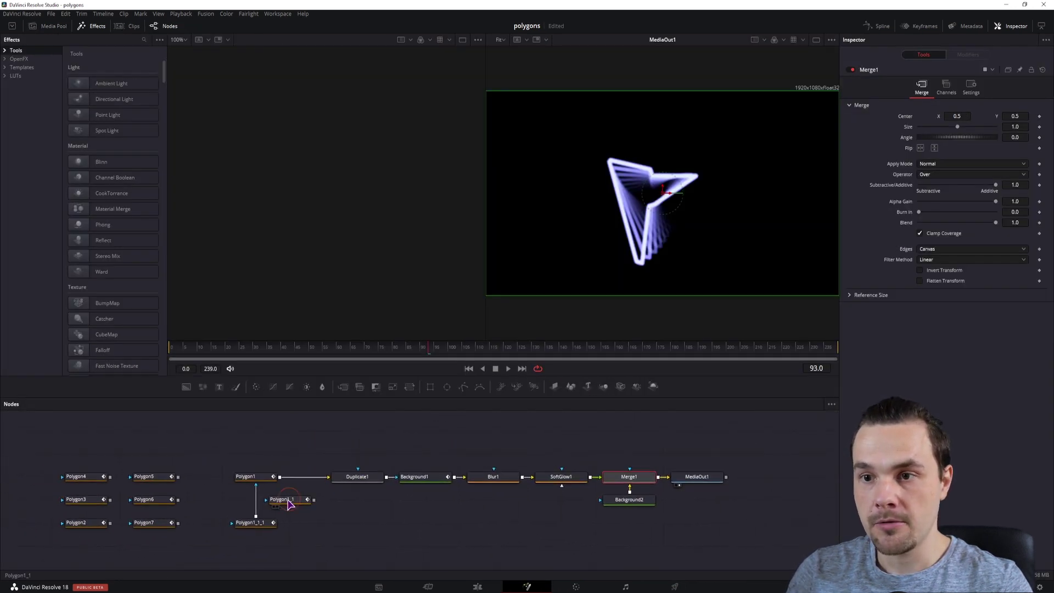
pyautogui.click(253, 525)
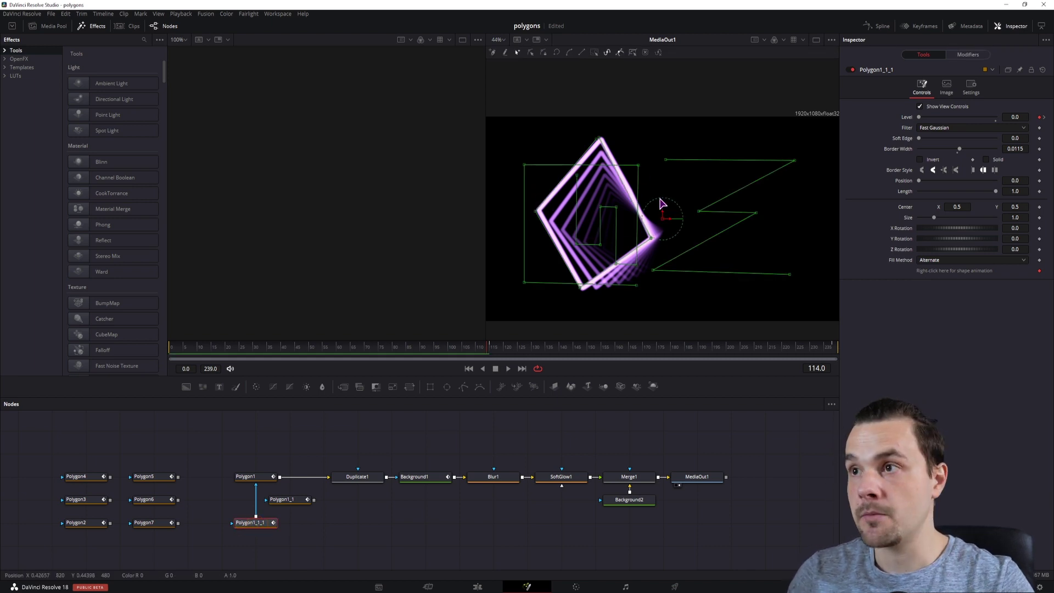
pyautogui.scroll(3, 655, 175)
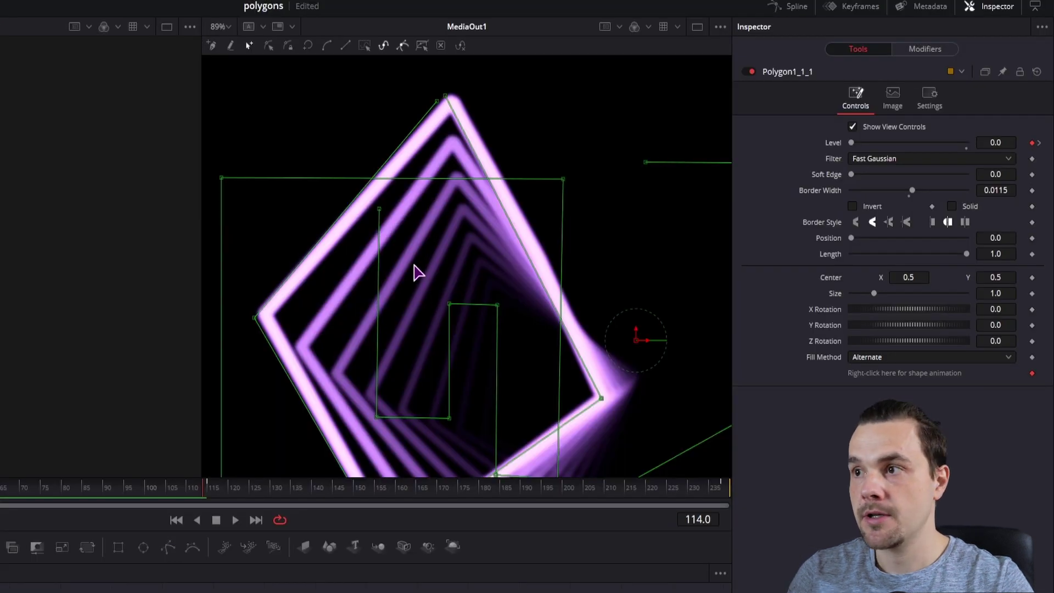
pyautogui.scroll(-3, 415, 273)
pyautogui.scroll(-5, 415, 271)
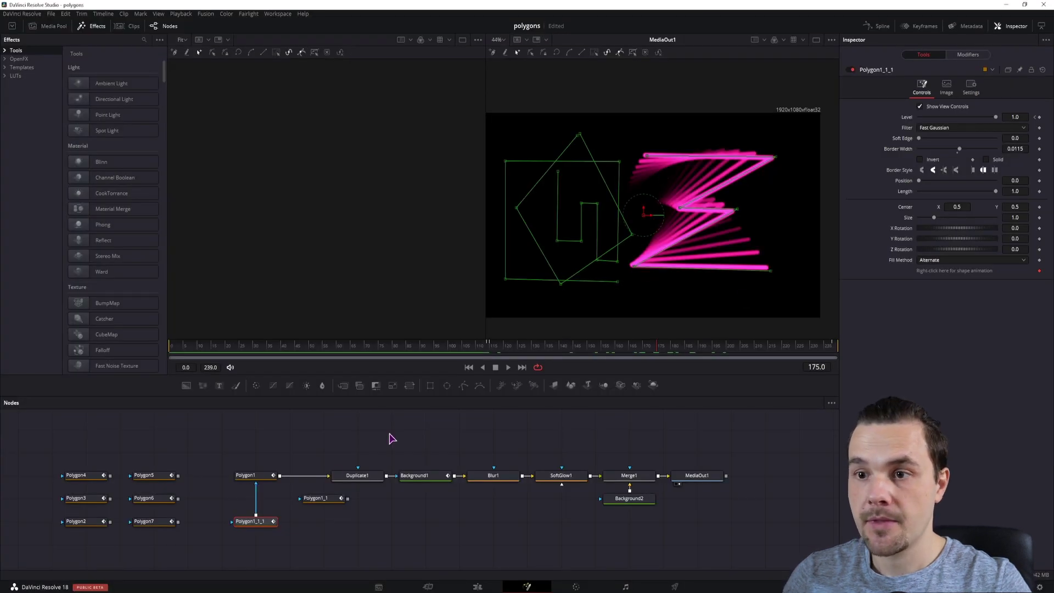
pyautogui.click(324, 501)
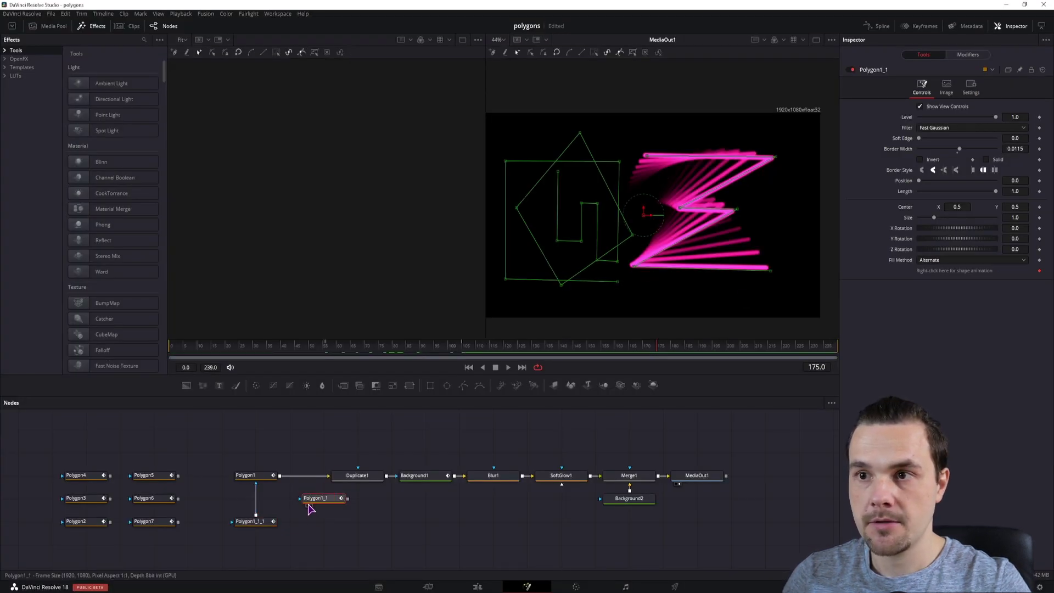
pyautogui.click(308, 505)
pyautogui.moveTo(209, 356); pyautogui.dragTo(192, 348)
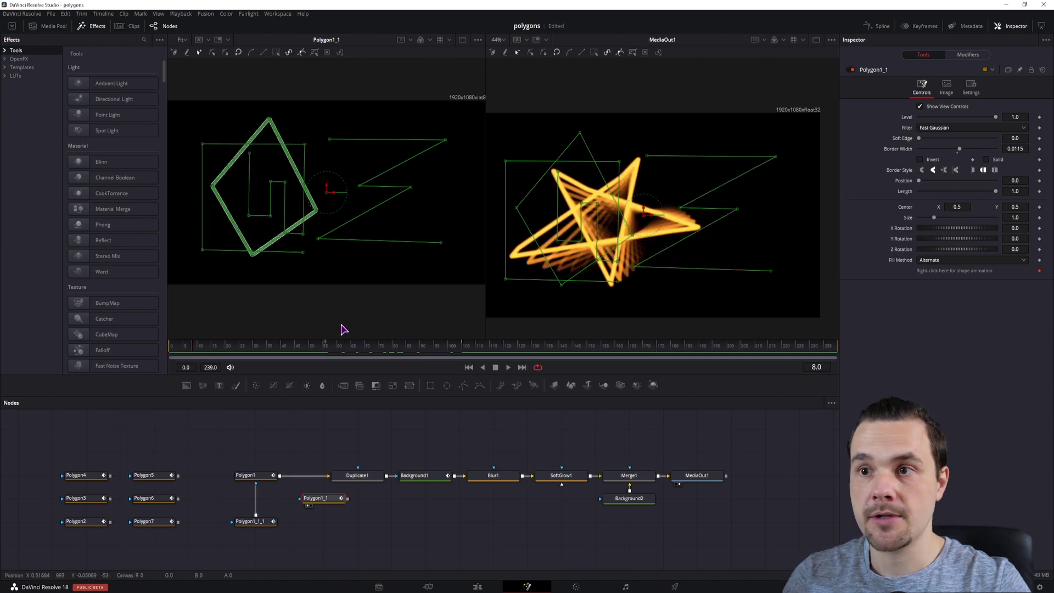
pyautogui.moveTo(287, 346); pyautogui.dragTo(404, 351)
pyautogui.click(401, 502)
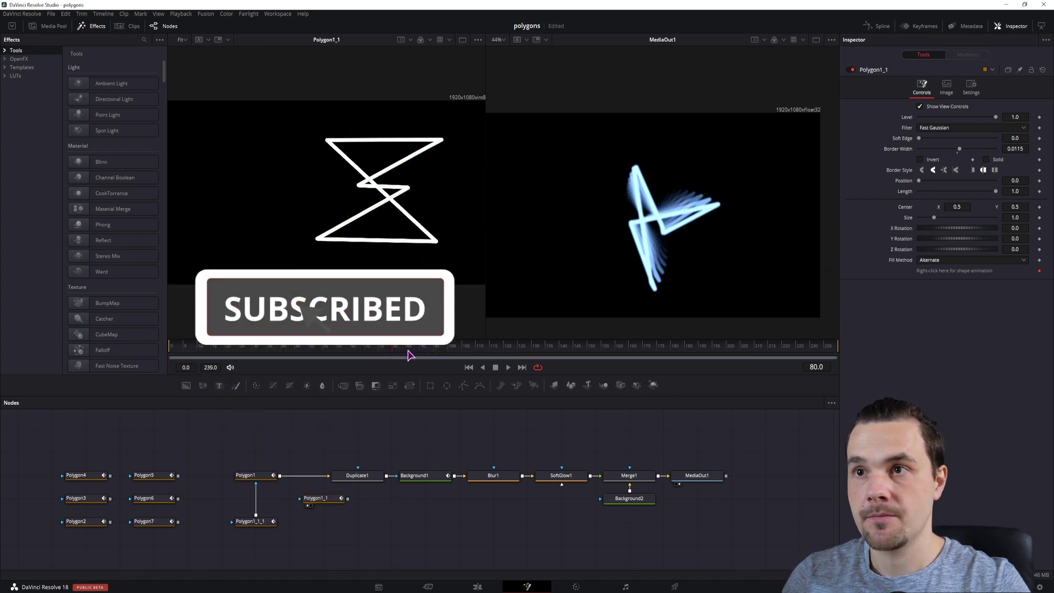
pyautogui.moveTo(409, 355); pyautogui.dragTo(491, 357)
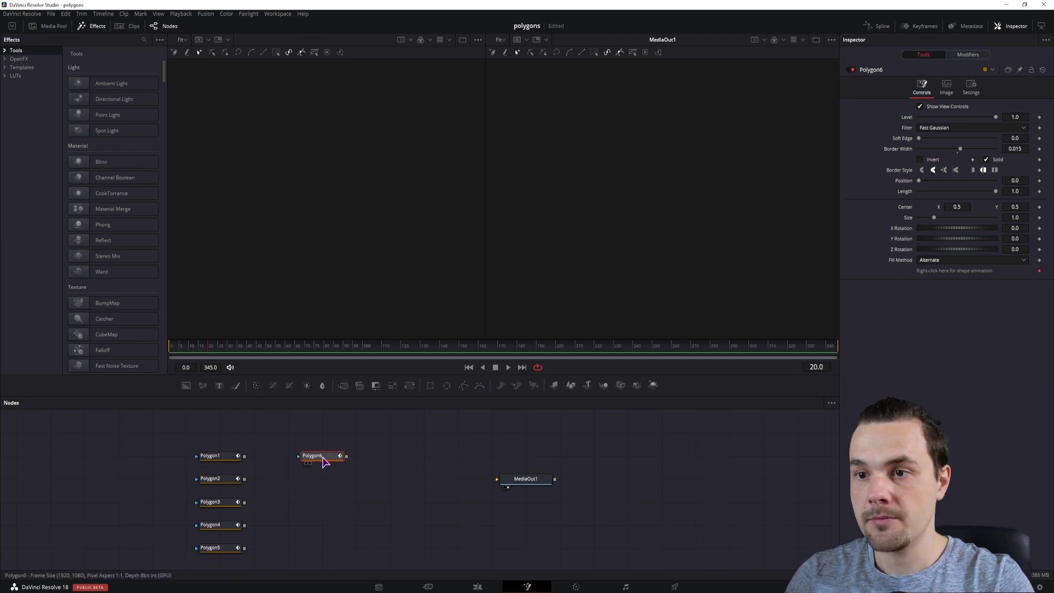
# Connect Polygon1 and Polygon2 polylines as CustomPoly1's first and second source polylines.
pyautogui.click(970, 54)
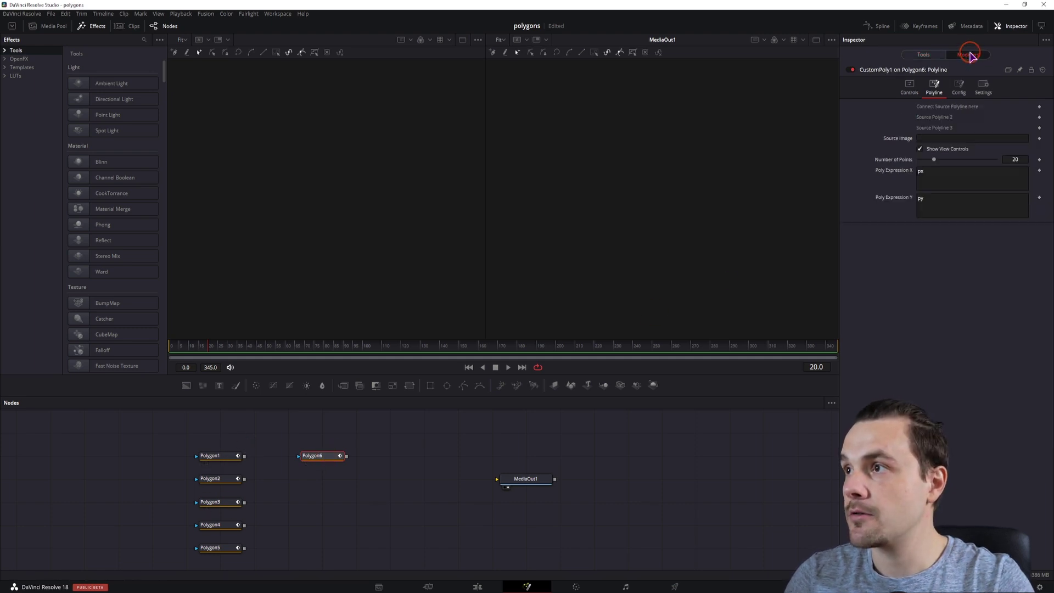
pyautogui.rightClick(936, 107)
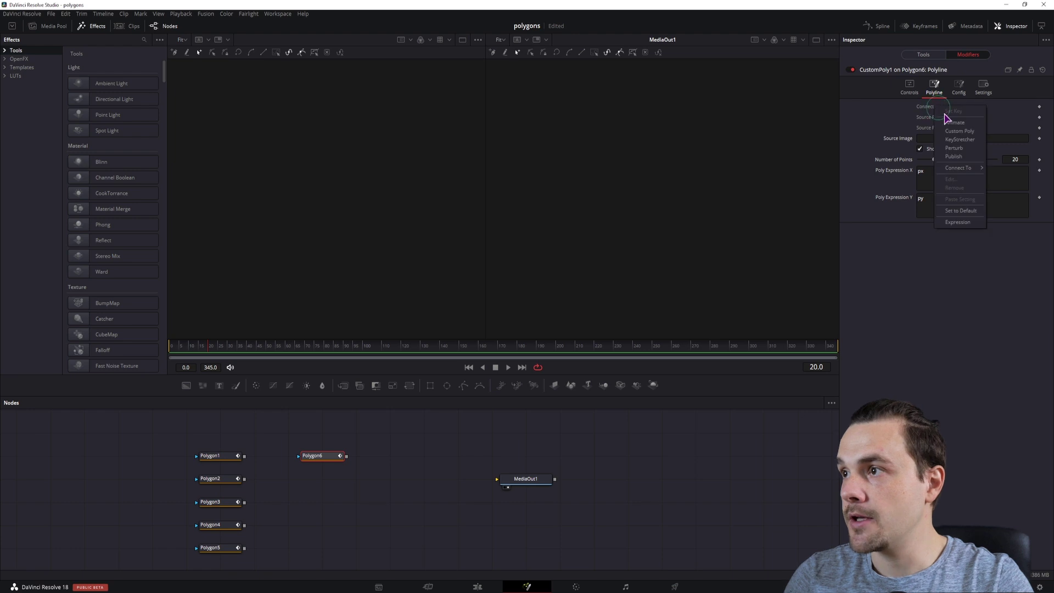
pyautogui.moveTo(958, 168)
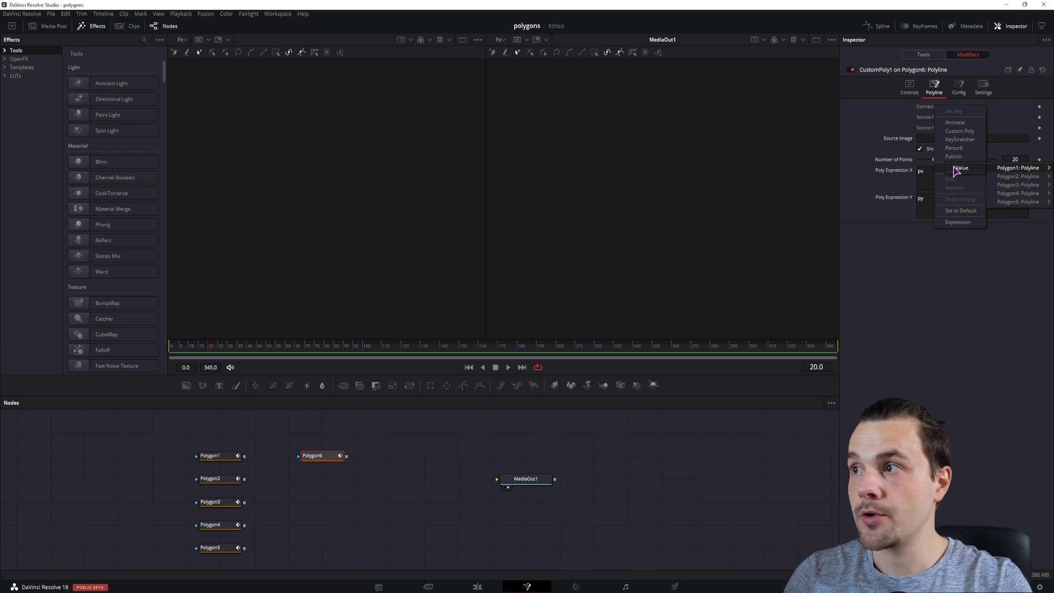
pyautogui.click(962, 168)
pyautogui.rightClick(944, 117)
pyautogui.moveTo(967, 179)
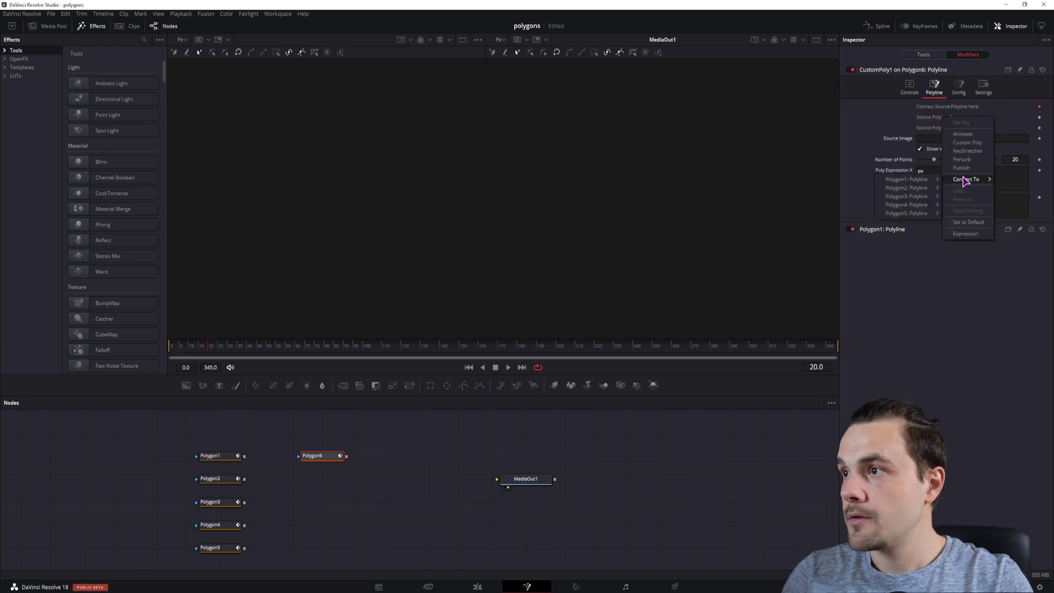
pyautogui.moveTo(906, 187)
pyautogui.click(977, 189)
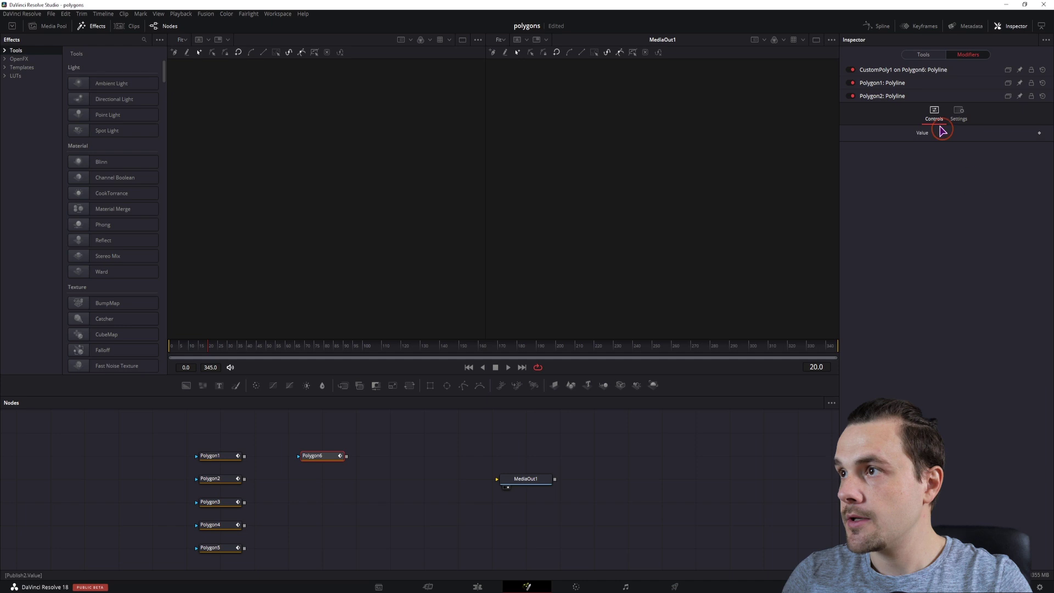
# Connect Polygon3's polyline as the third source and view Polygon6.
pyautogui.click(912, 70)
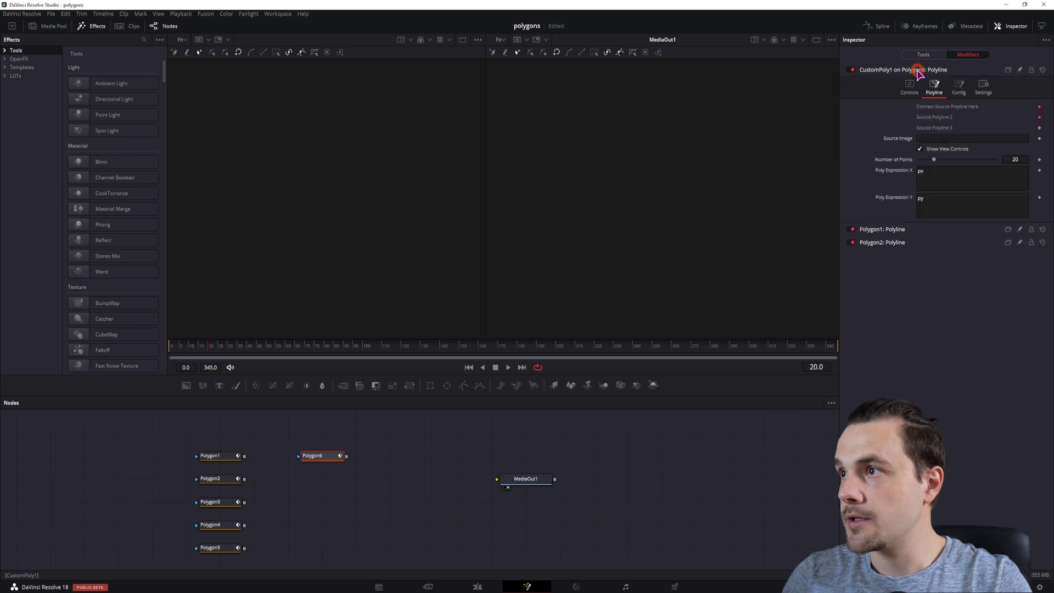
pyautogui.rightClick(938, 127)
pyautogui.moveTo(963, 188)
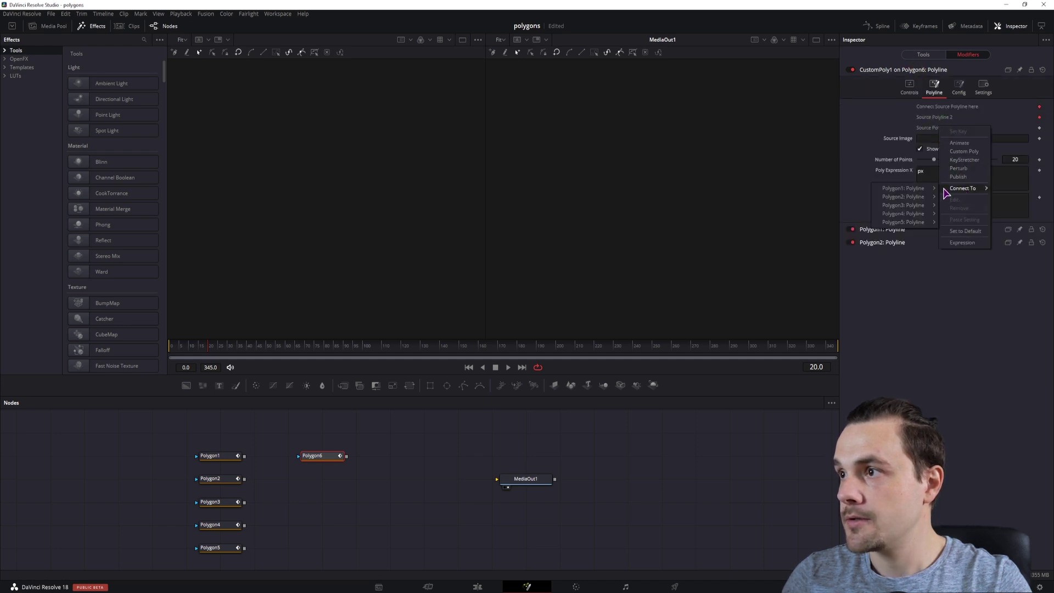
pyautogui.moveTo(916, 208)
pyautogui.click(959, 205)
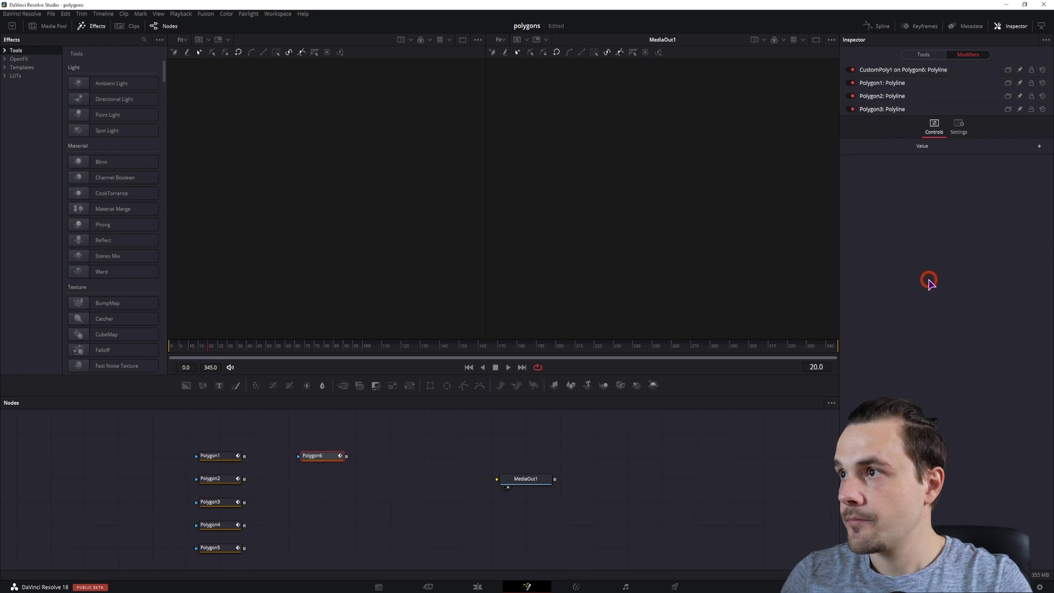
pyautogui.click(308, 464)
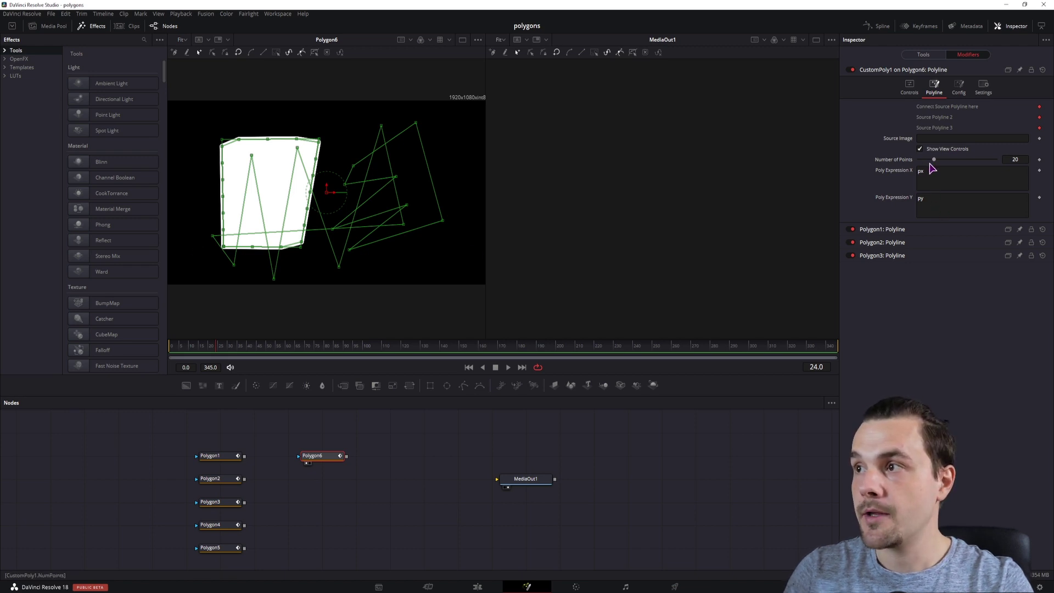
# Set CustomPoly1's Number of Points to 200, then return to Polygon6's tool controls.
pyautogui.moveTo(936, 160); pyautogui.dragTo(1001, 159)
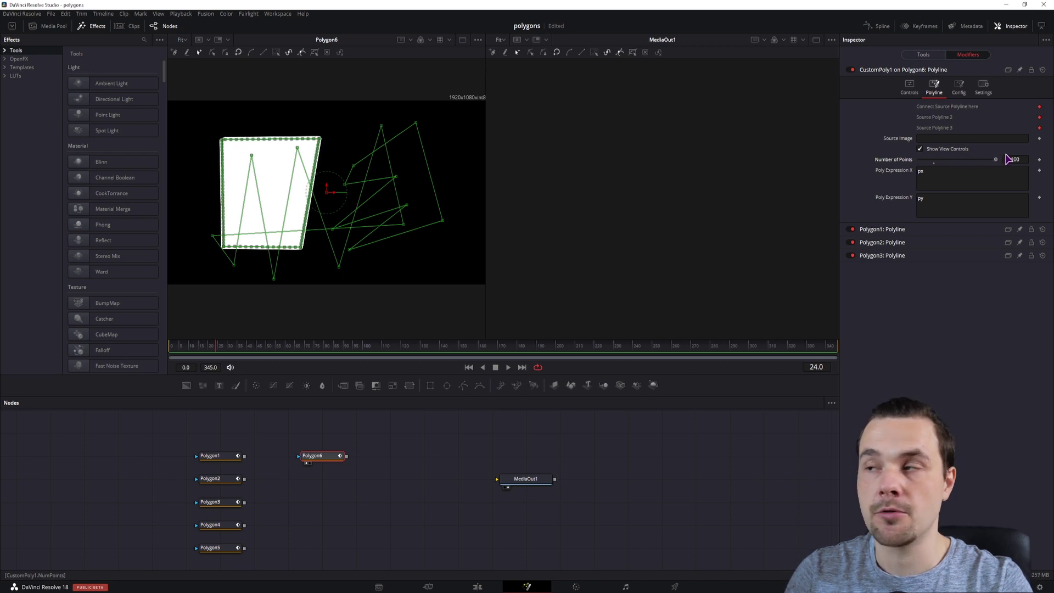
pyautogui.click(1009, 159)
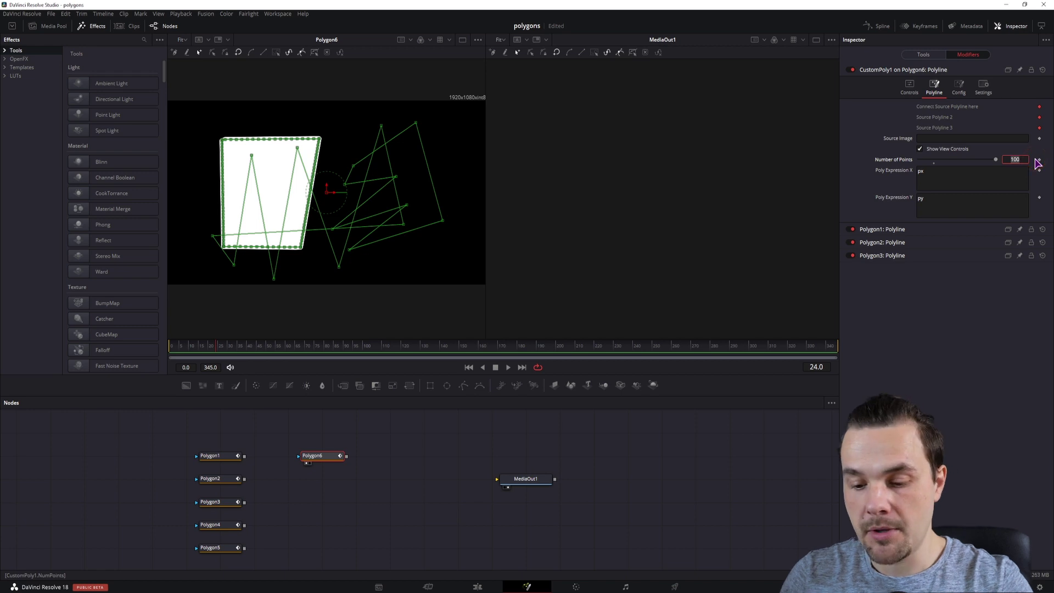
pyautogui.write('200')
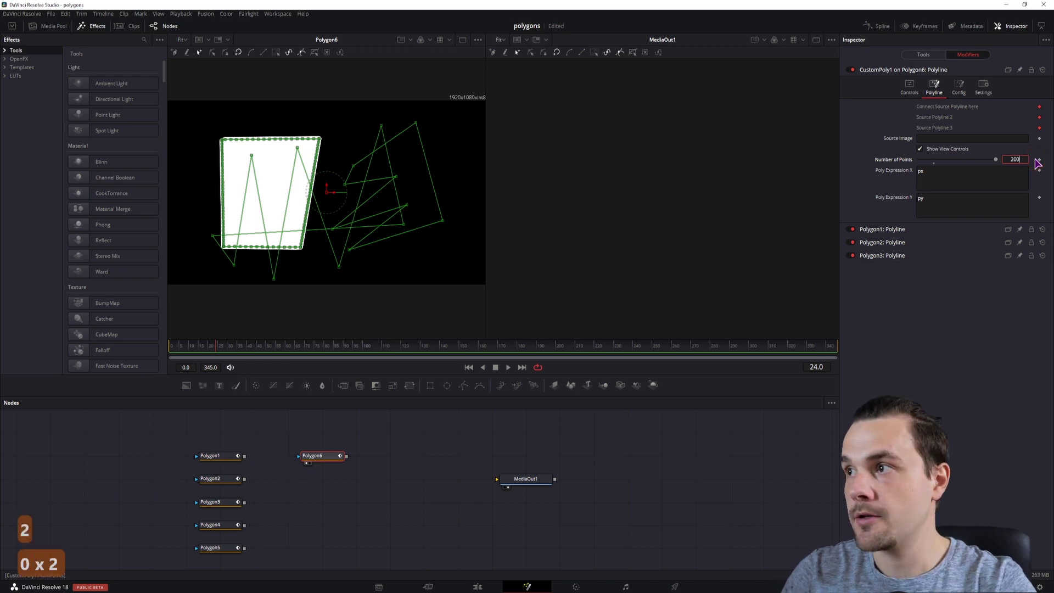
pyautogui.press('Tab')
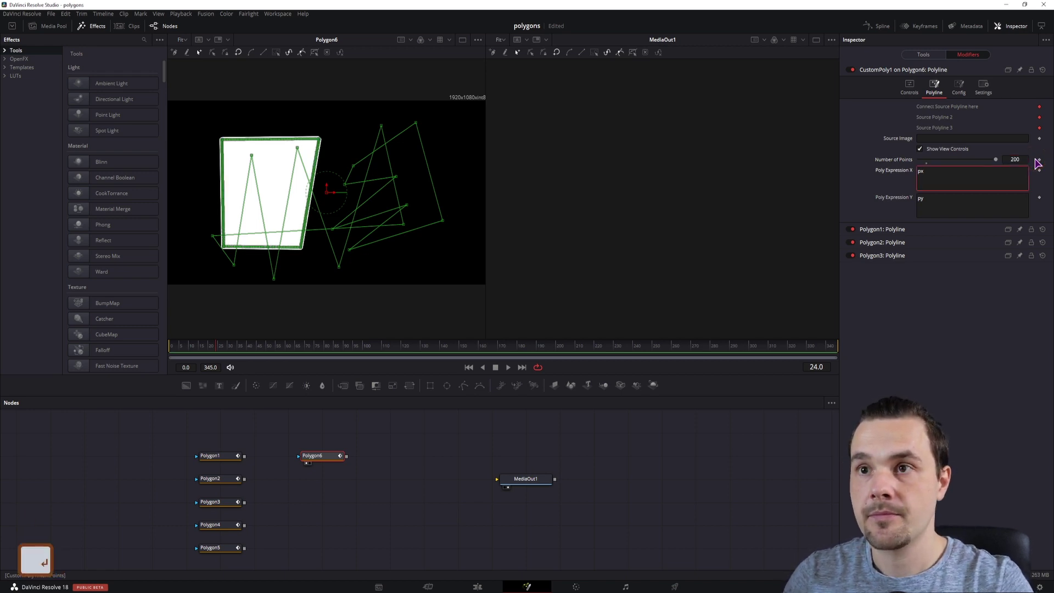
pyautogui.click(924, 54)
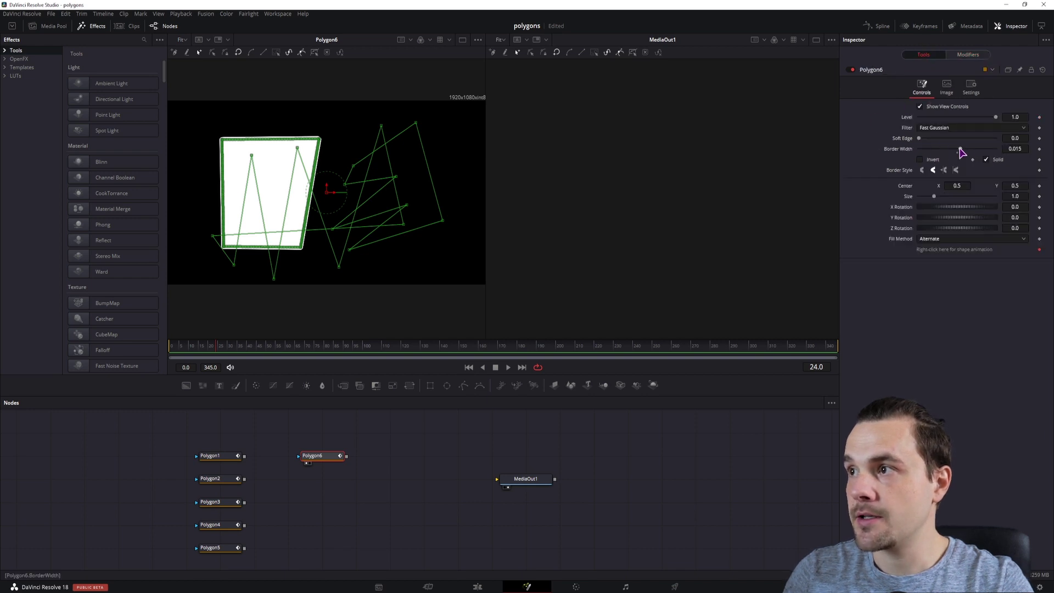
# Turn off Solid so Polygon6 draws as an outline, then bring up the manual's Polyline Tab section.
pyautogui.click(986, 160)
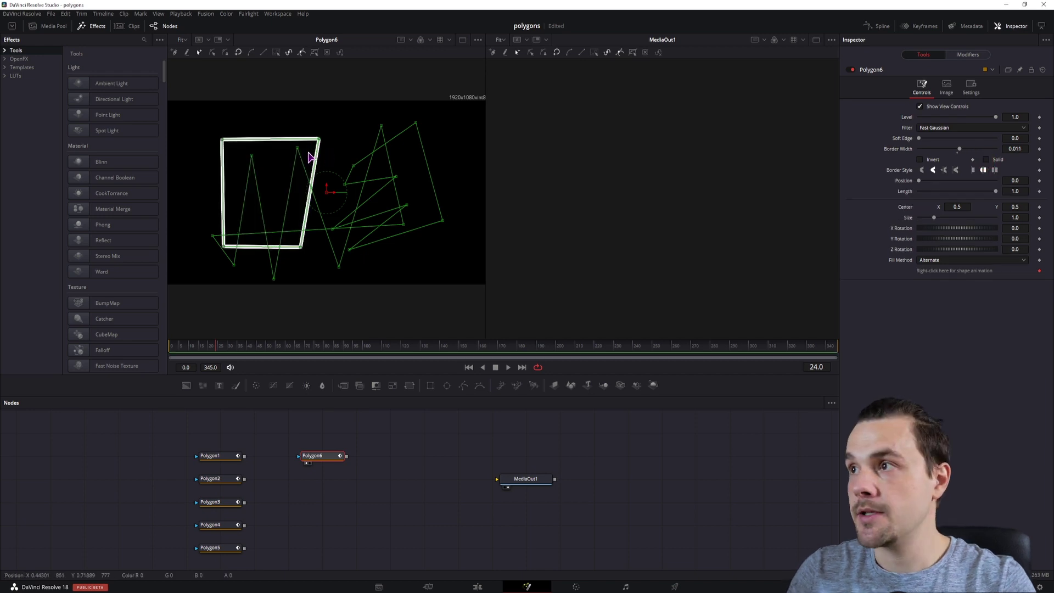
pyautogui.click(969, 55)
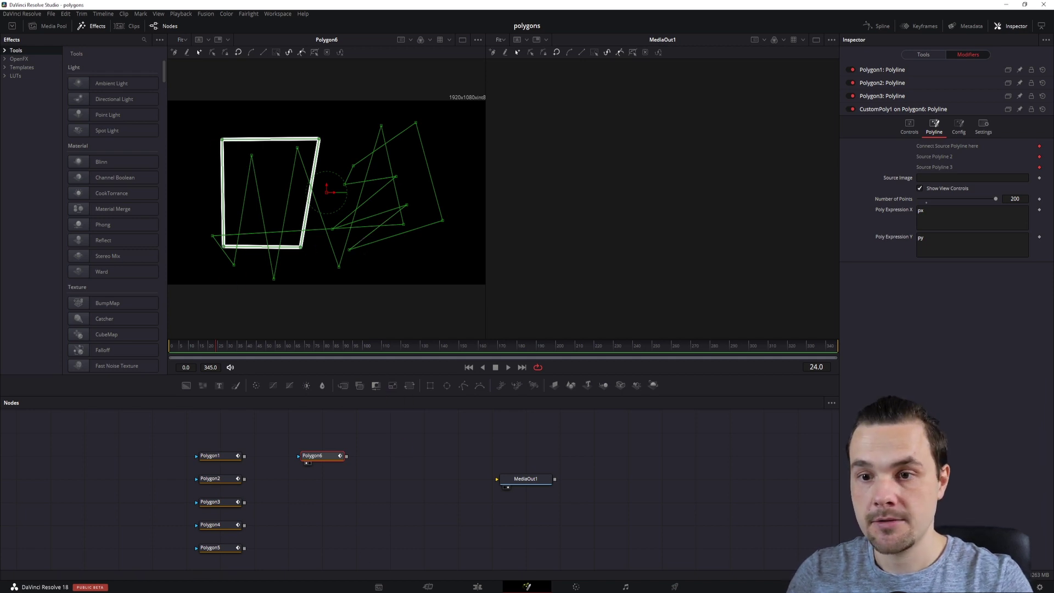
pyautogui.click(237, 585)
pyautogui.click(538, 411)
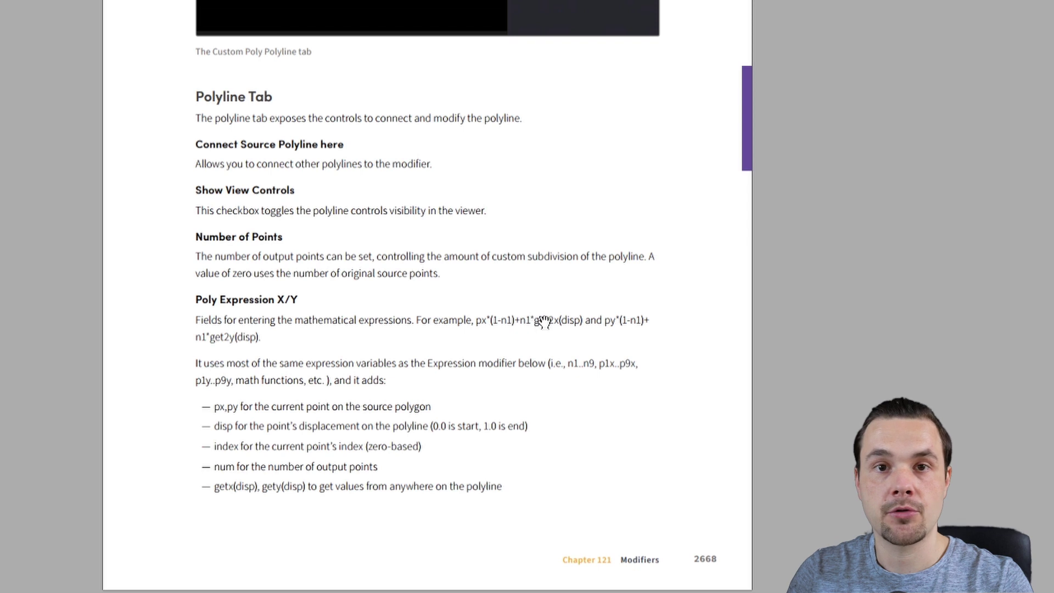
# Copy the manual's example expression px*(1-n1)+n1*get2x(disp) and return to Poly Expression X.
pyautogui.moveTo(558, 320); pyautogui.dragTo(581, 322)
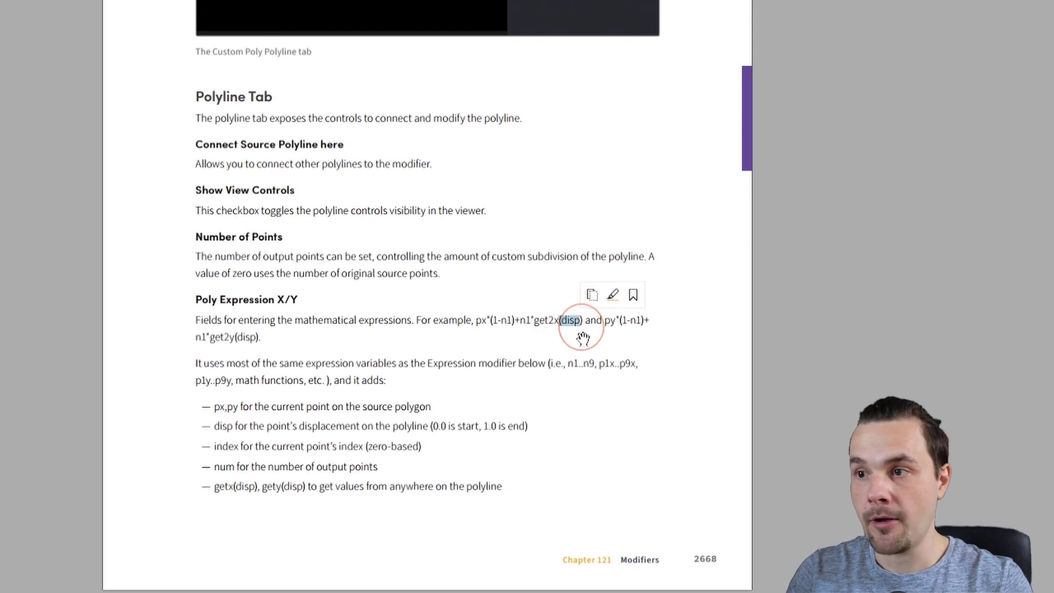
pyautogui.moveTo(242, 431); pyautogui.dragTo(392, 431)
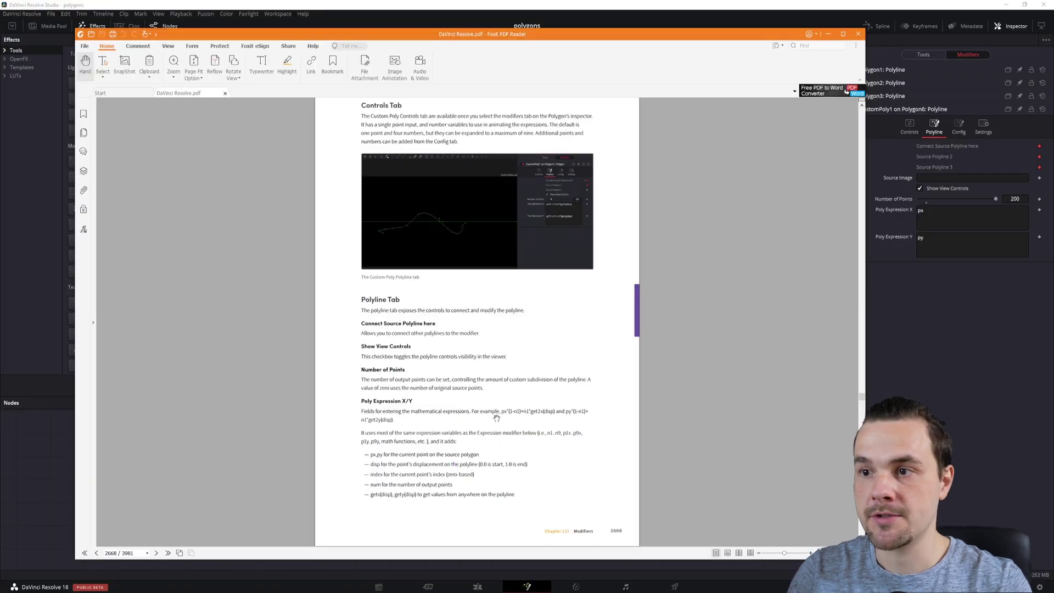
pyautogui.moveTo(555, 411); pyautogui.dragTo(501, 412)
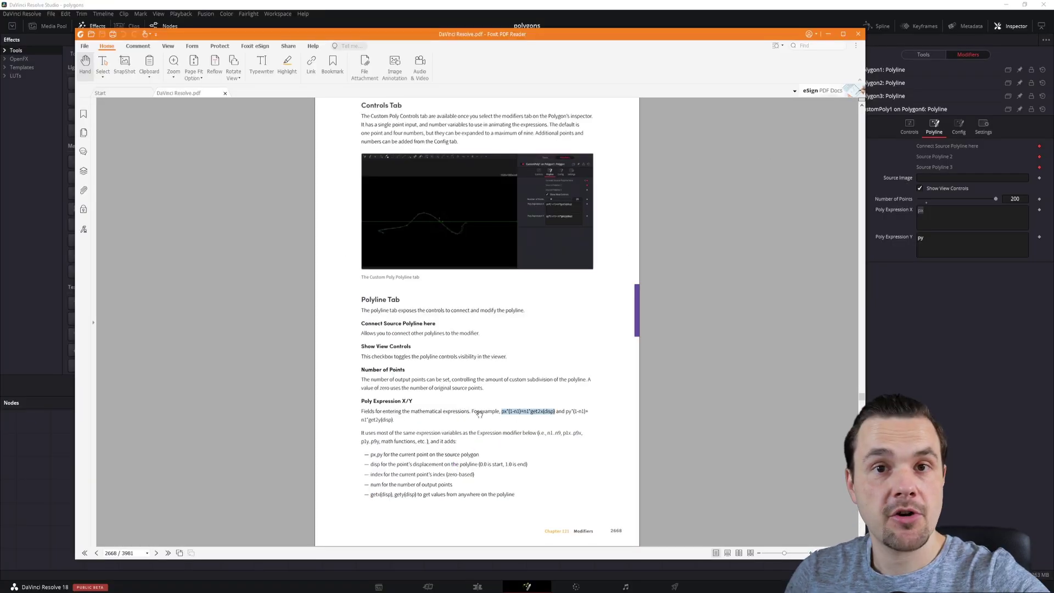
pyautogui.hotkey('ctrl', 'c')
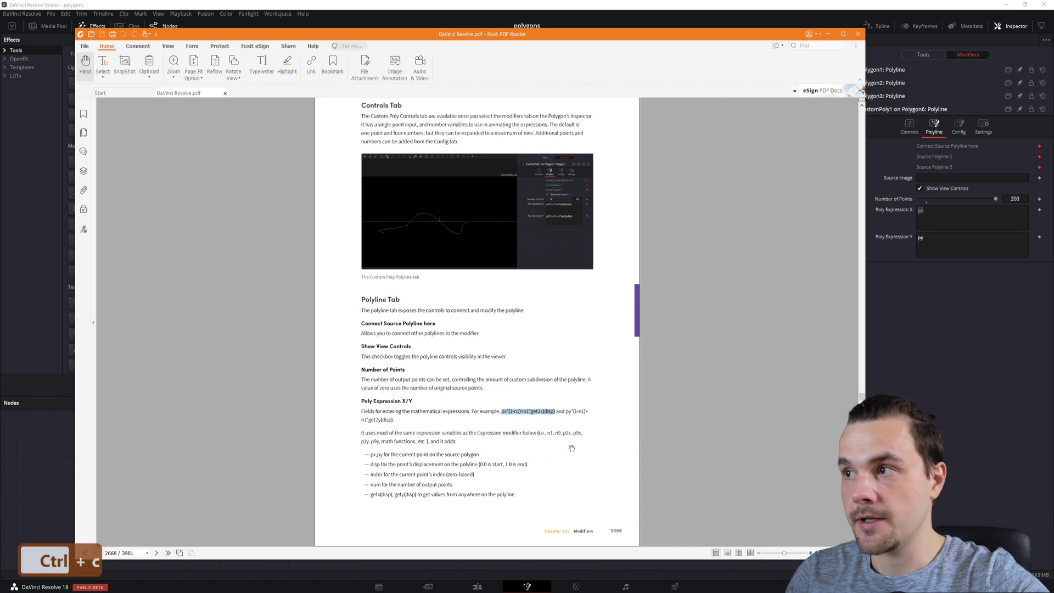
pyautogui.click(933, 215)
# Paste the blend expressions into Poly Expression X and Y, showing Polygon6 in the right viewer.
pyautogui.moveTo(933, 214); pyautogui.dragTo(916, 212)
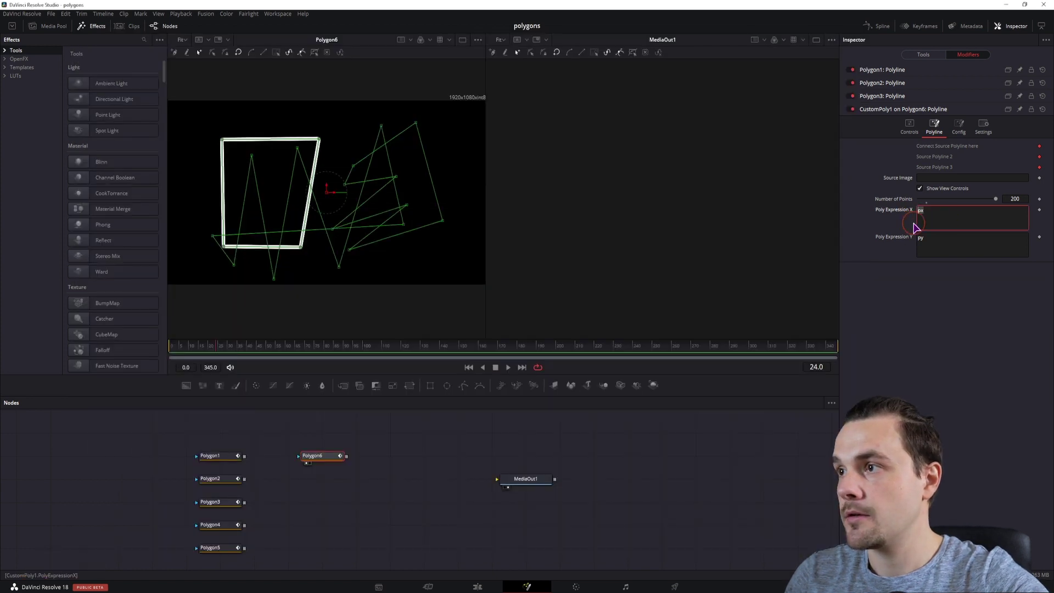
pyautogui.hotkey('ctrl', 'v')
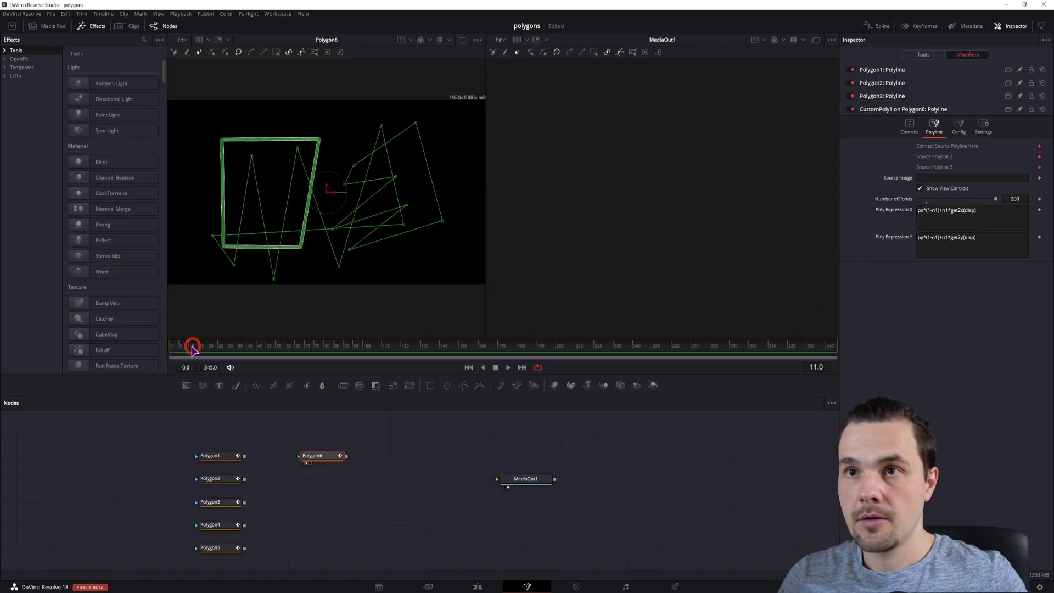
pyautogui.moveTo(193, 346); pyautogui.dragTo(239, 354)
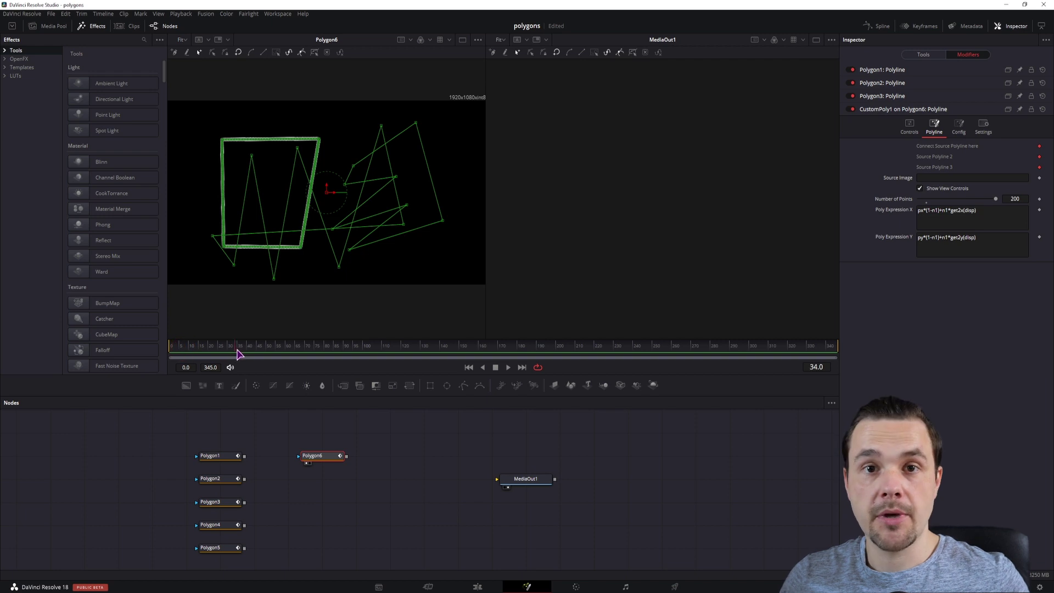
pyautogui.click(310, 464)
pyautogui.click(306, 464)
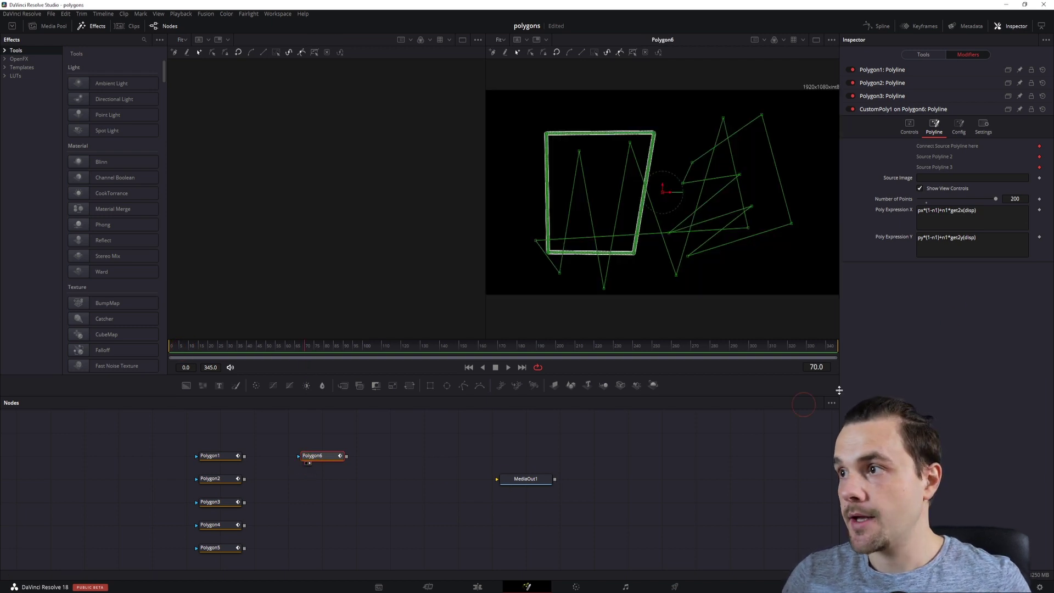
pyautogui.click(934, 237)
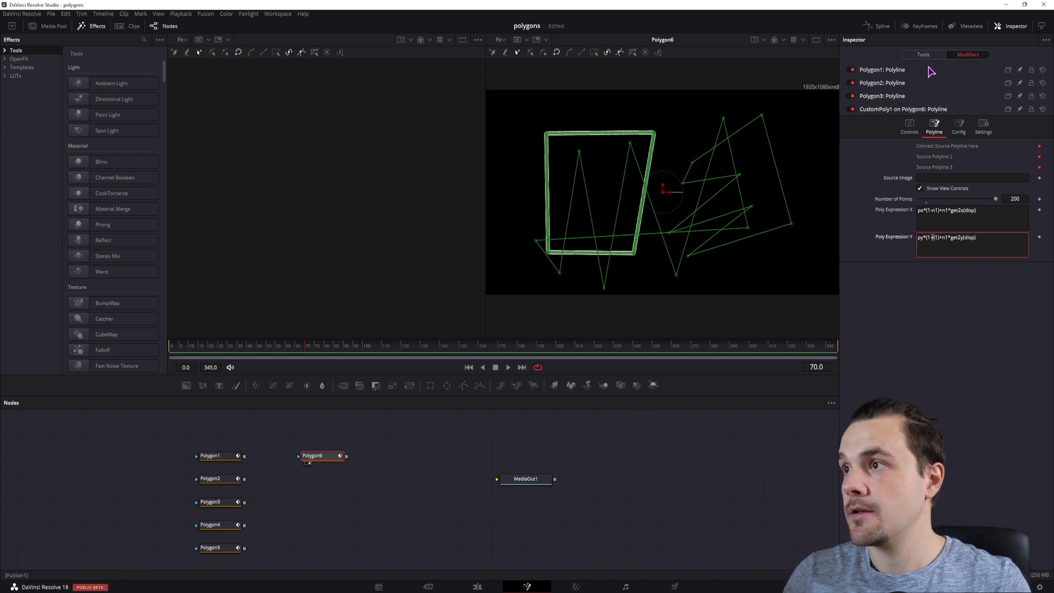
pyautogui.click(909, 127)
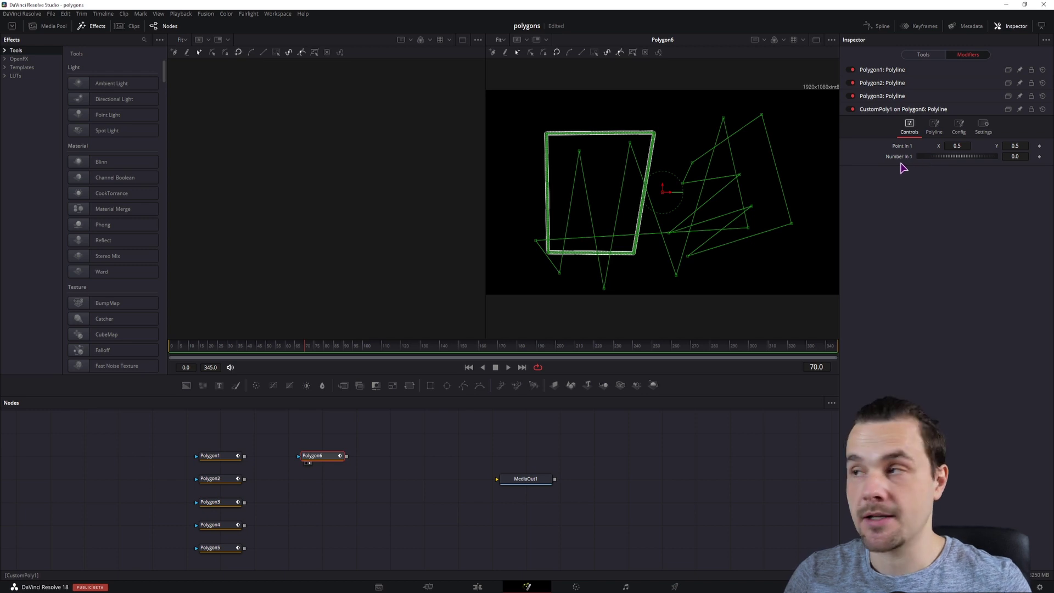
# Test the Number In 1 slider, reset it to 0, and save the project.
pyautogui.moveTo(942, 158); pyautogui.dragTo(1027, 163)
pyautogui.click(957, 159)
pyautogui.moveTo(957, 159); pyautogui.dragTo(909, 159)
pyautogui.doubleClick(909, 159)
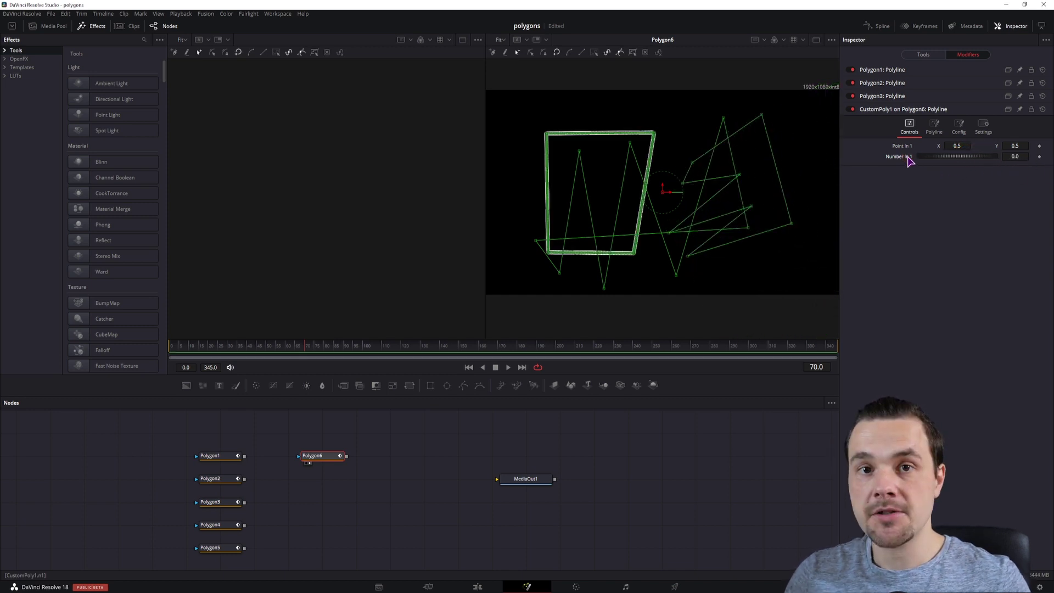
pyautogui.hotkey('ctrl', 's')
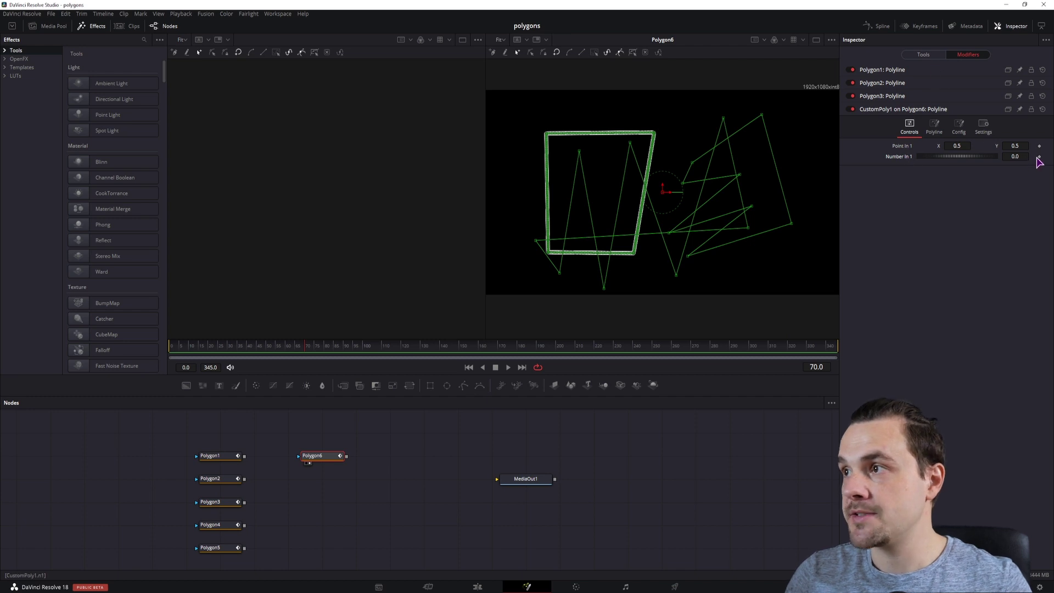
# Keyframe Number In 1 at 0 on frame 31 and 1 on frame 144, then play back.
pyautogui.moveTo(194, 349); pyautogui.dragTo(230, 347)
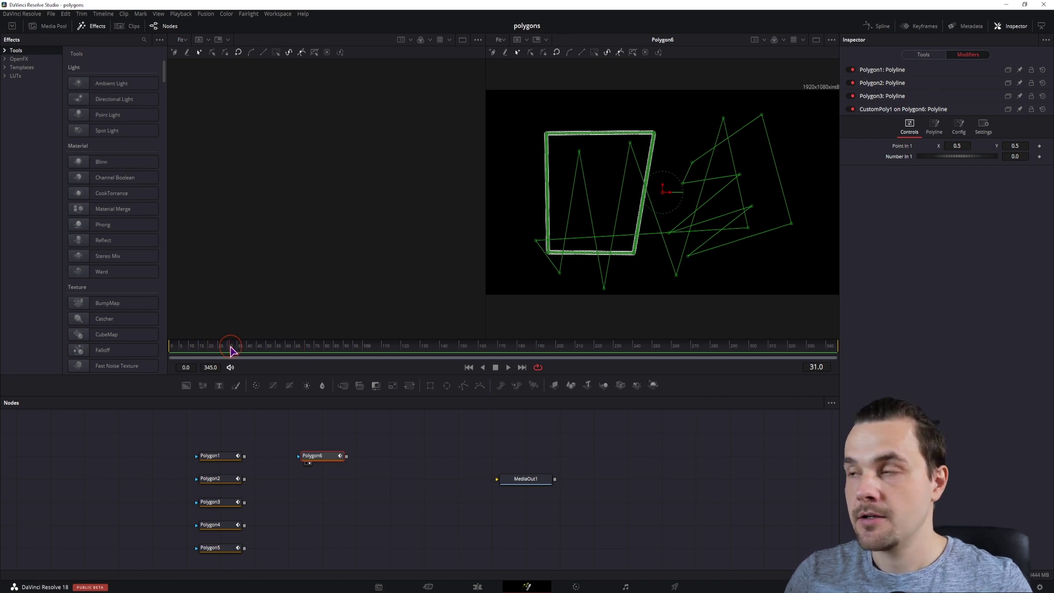
pyautogui.click(1040, 156)
pyautogui.moveTo(666, 347); pyautogui.dragTo(448, 348)
pyautogui.click(1022, 156)
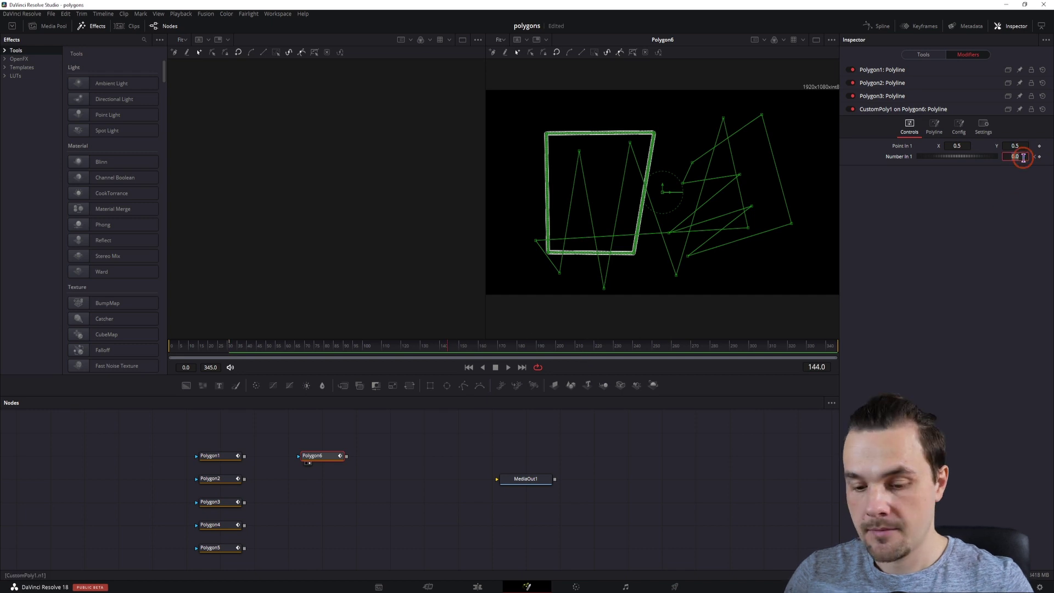
pyautogui.write('1')
pyautogui.press('Return')
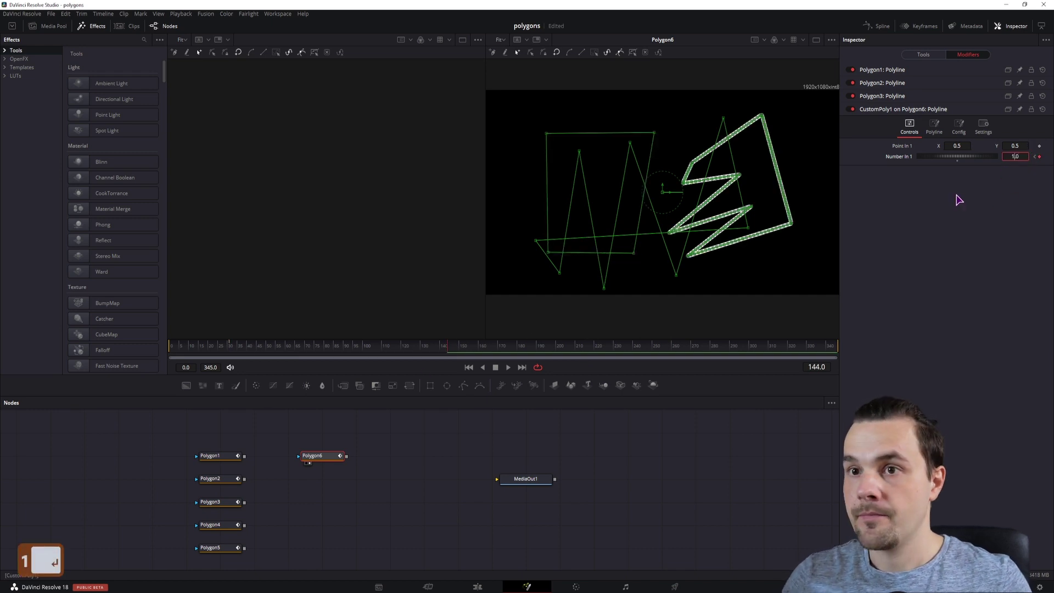
pyautogui.press('[')
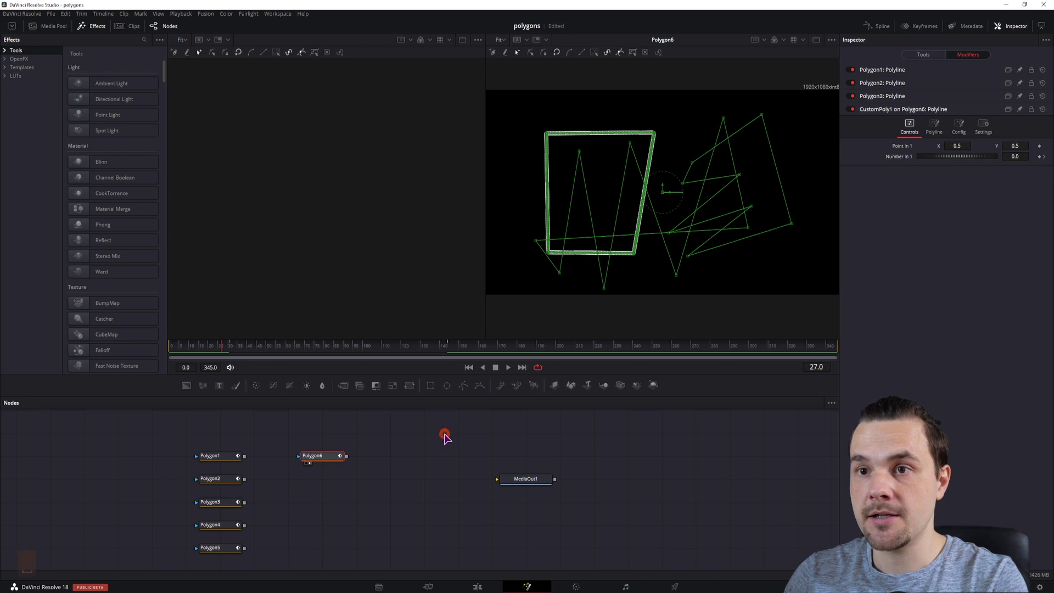
pyautogui.press('space')
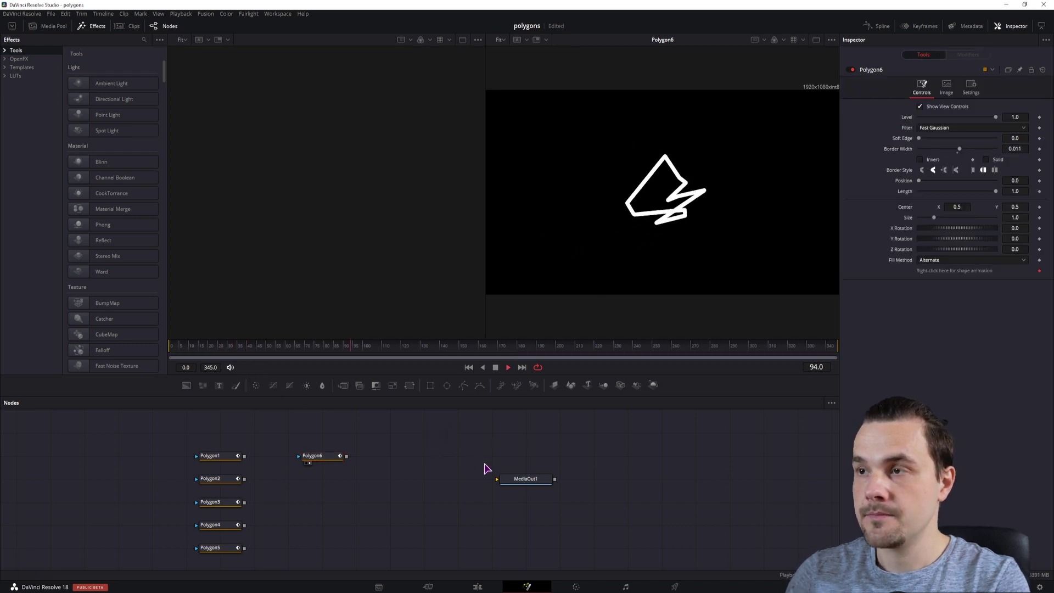
pyautogui.press('space')
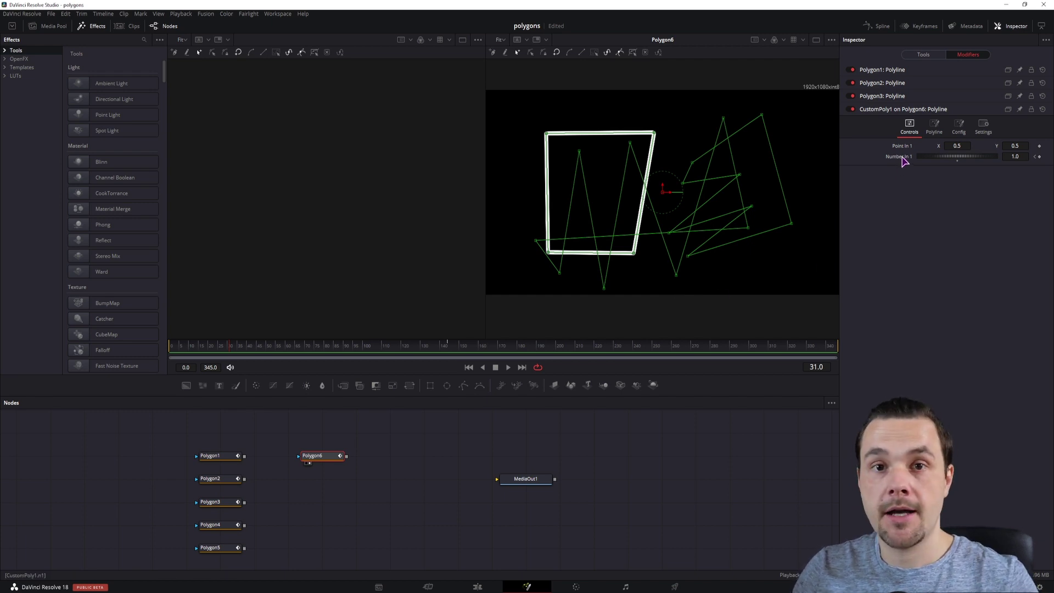
# Replace Poly Expression X and Y with the conditional if(n1 <= 1, …) versions.
pyautogui.click(935, 126)
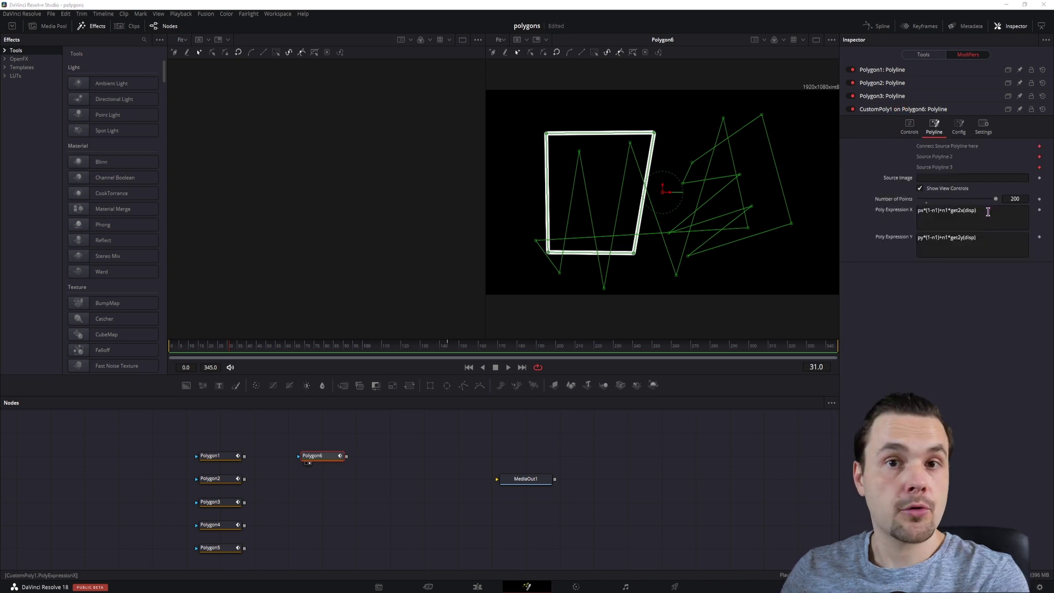
pyautogui.moveTo(988, 211); pyautogui.dragTo(894, 209)
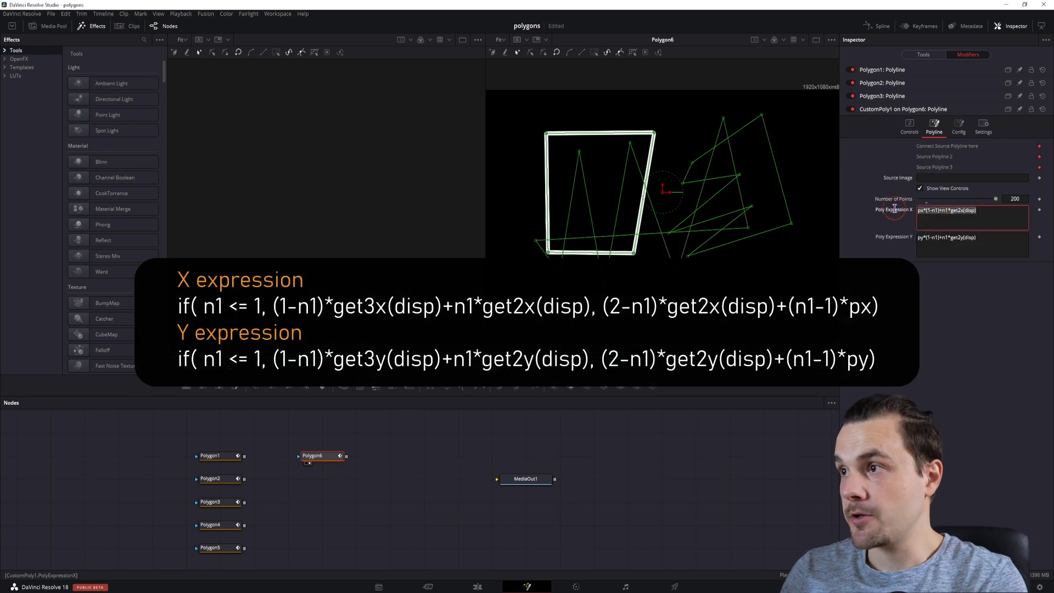
pyautogui.press('ctrl')
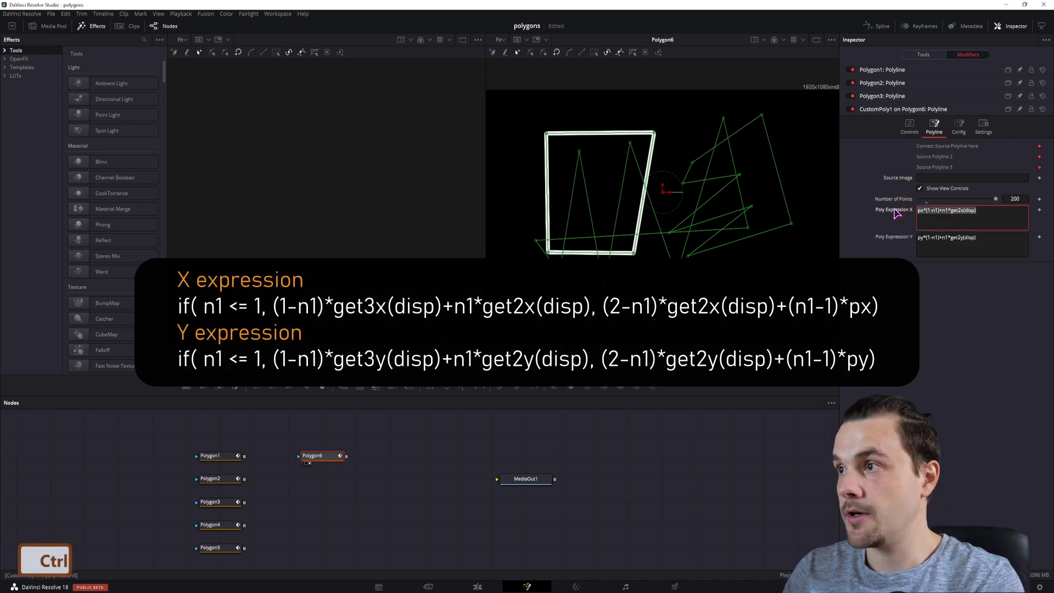
pyautogui.hotkey('ctrl', 'v')
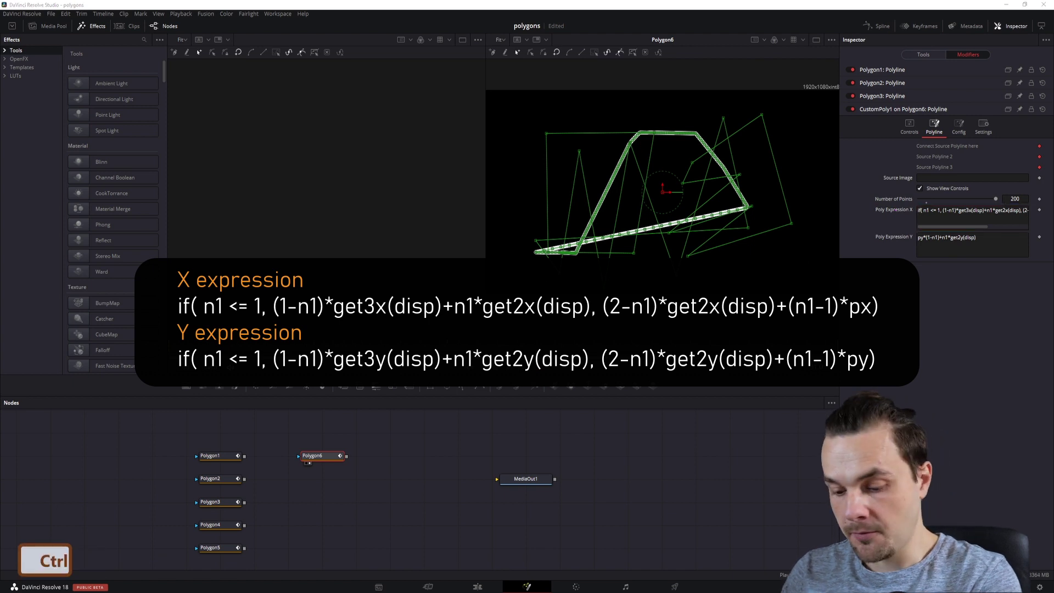
pyautogui.moveTo(977, 239); pyautogui.dragTo(887, 241)
pyautogui.write('if( n1 <= 1, (1-n1)*get3y(disp)+n1*get2y(disp), (2-n1)*get2y(disp)+(n1-1)*py)')
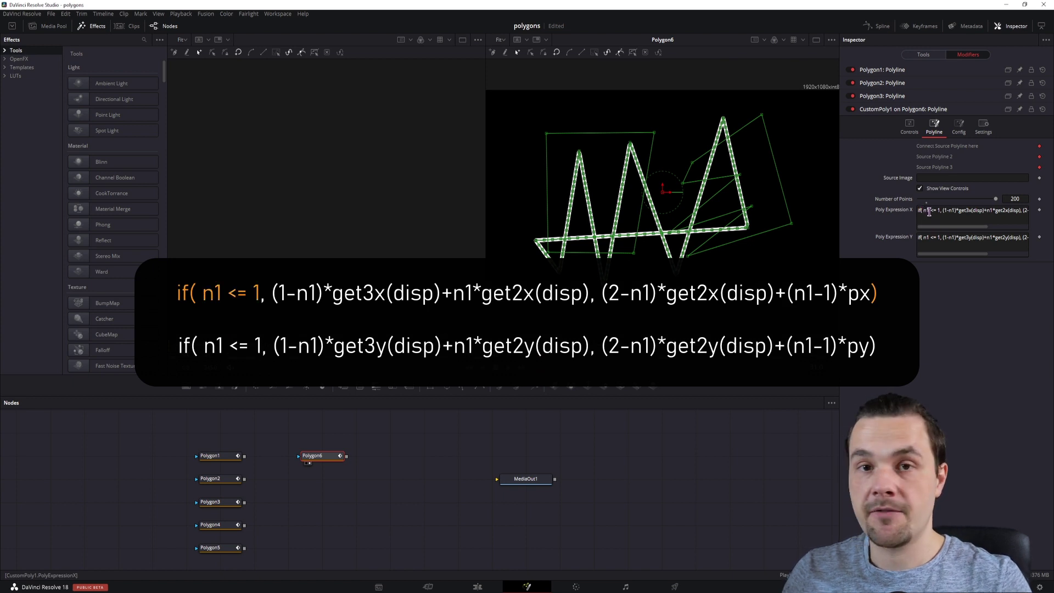
pyautogui.click(932, 210)
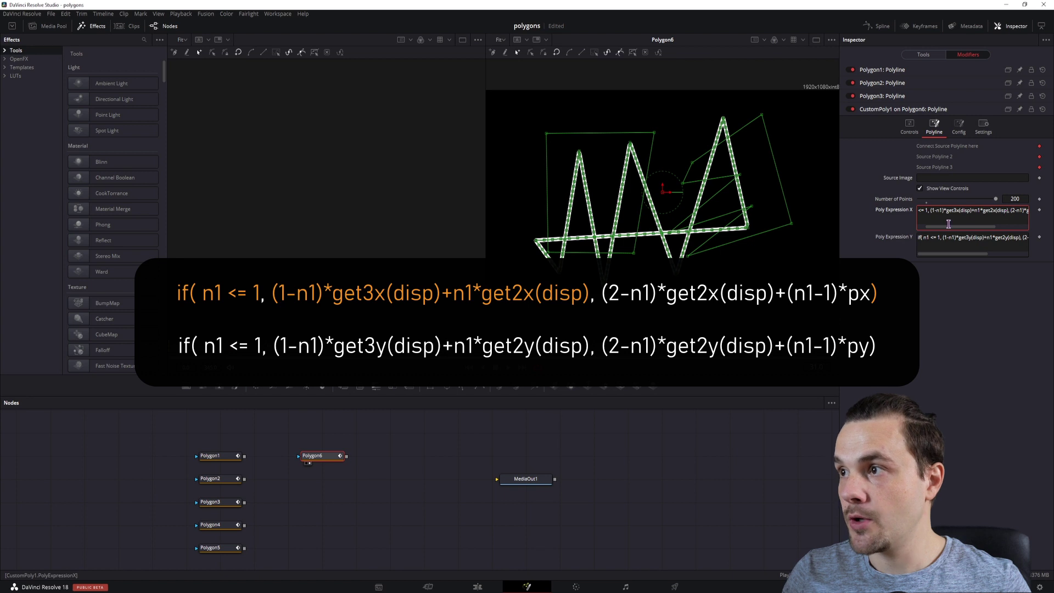
pyautogui.moveTo(950, 226); pyautogui.dragTo(998, 231)
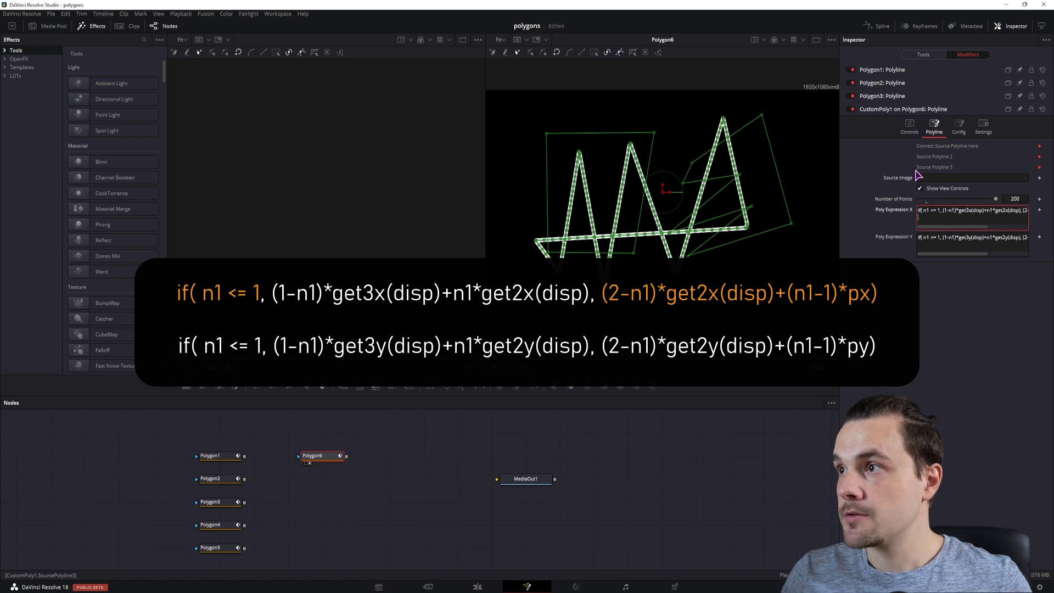
pyautogui.click(911, 127)
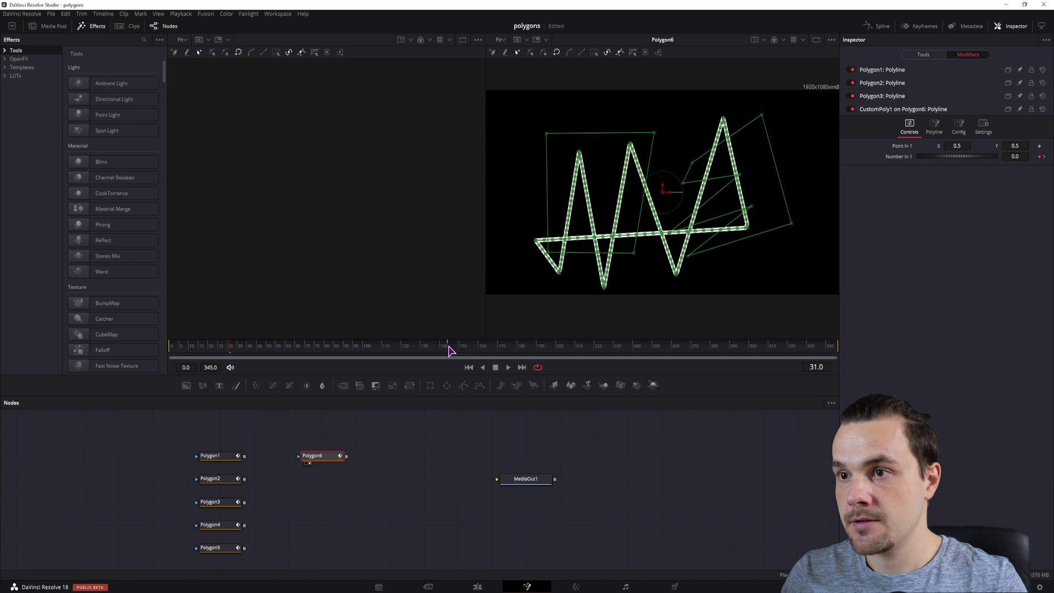
# Undo the last change and test Number In 1 values to find the four-sided shape.
pyautogui.hotkey('ctrl', 'z')
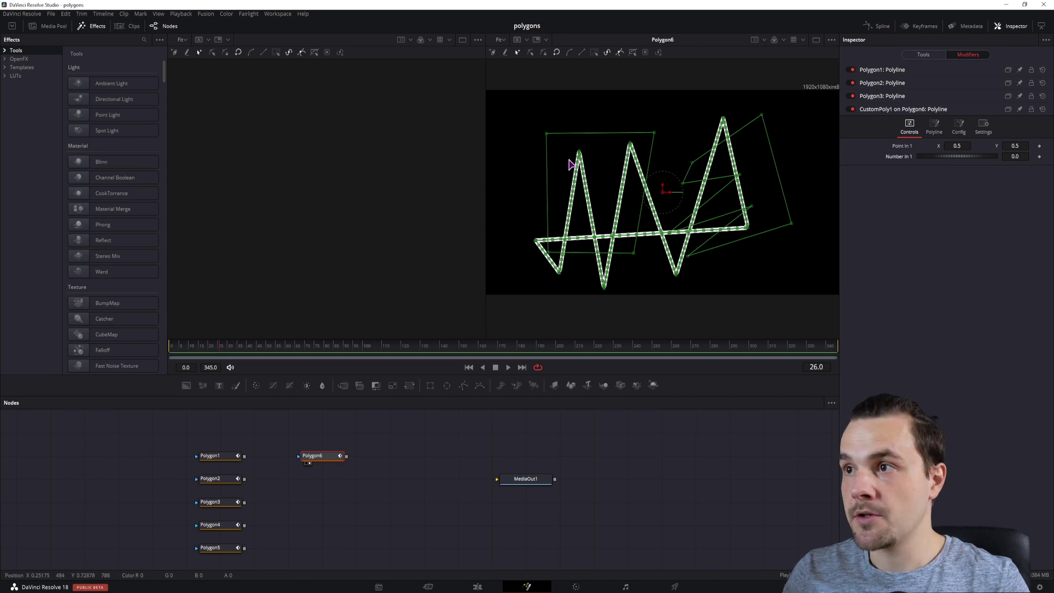
pyautogui.moveTo(951, 158); pyautogui.dragTo(1053, 166)
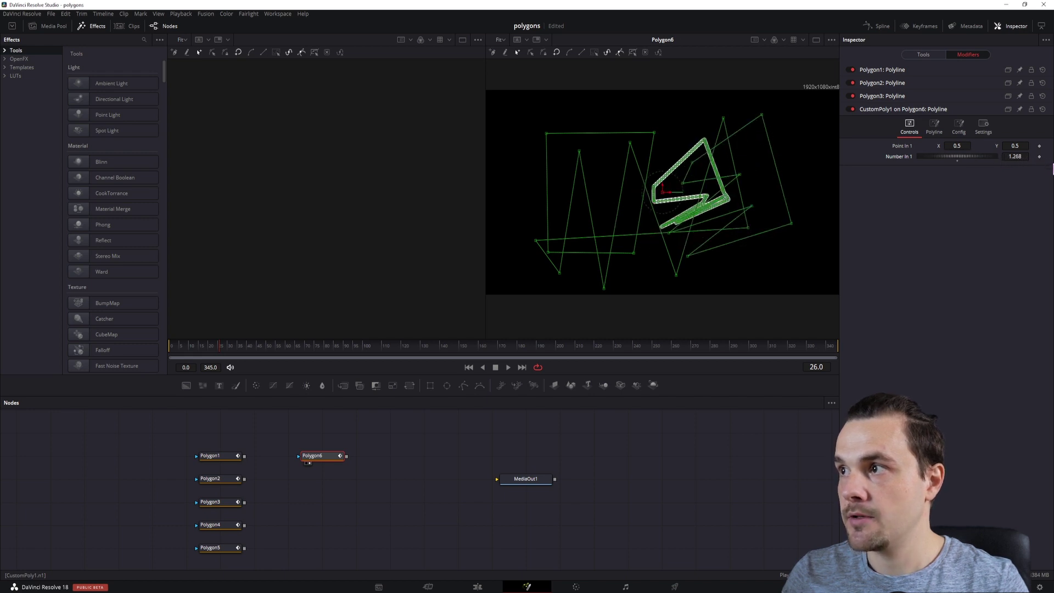
pyautogui.moveTo(949, 158); pyautogui.dragTo(999, 165)
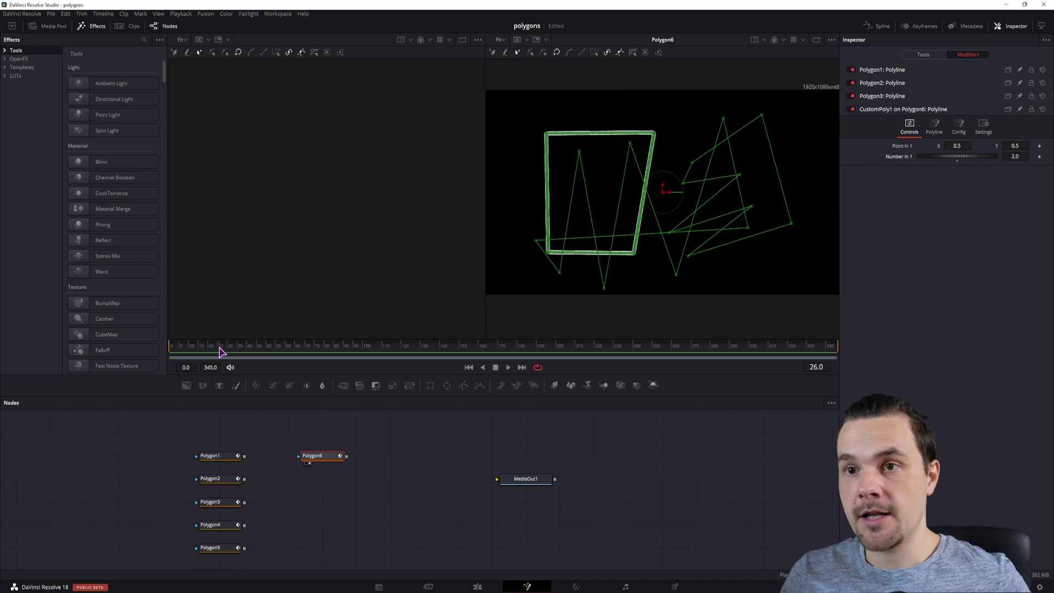
# Keyframe Number In 1 at frame 25 and set it to 2.0 at frame 101.
pyautogui.moveTo(220, 351); pyautogui.dragTo(218, 350)
pyautogui.click(529, 298)
pyautogui.click(608, 310)
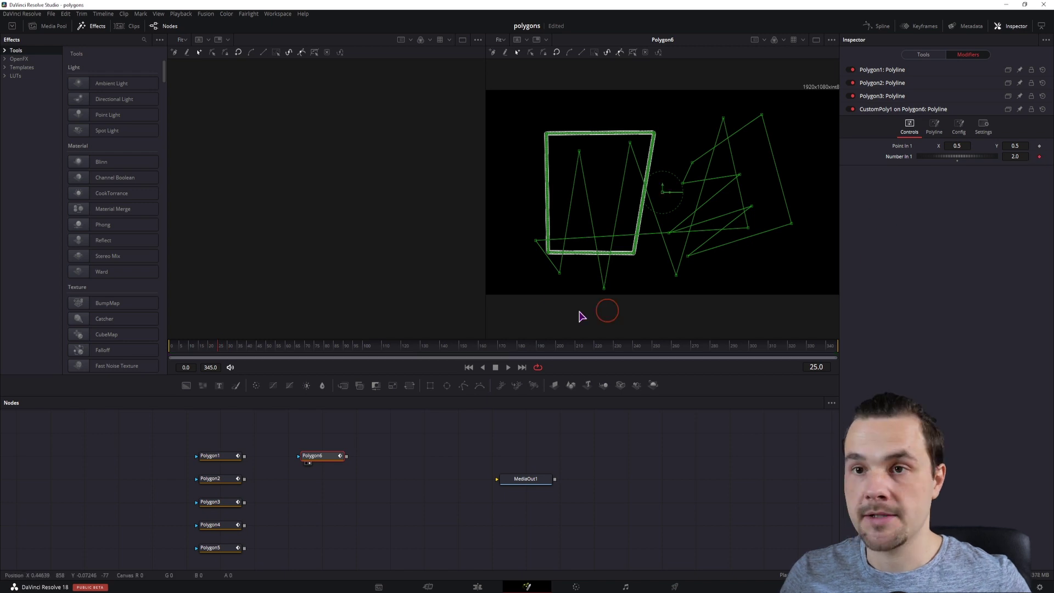
pyautogui.click(364, 347)
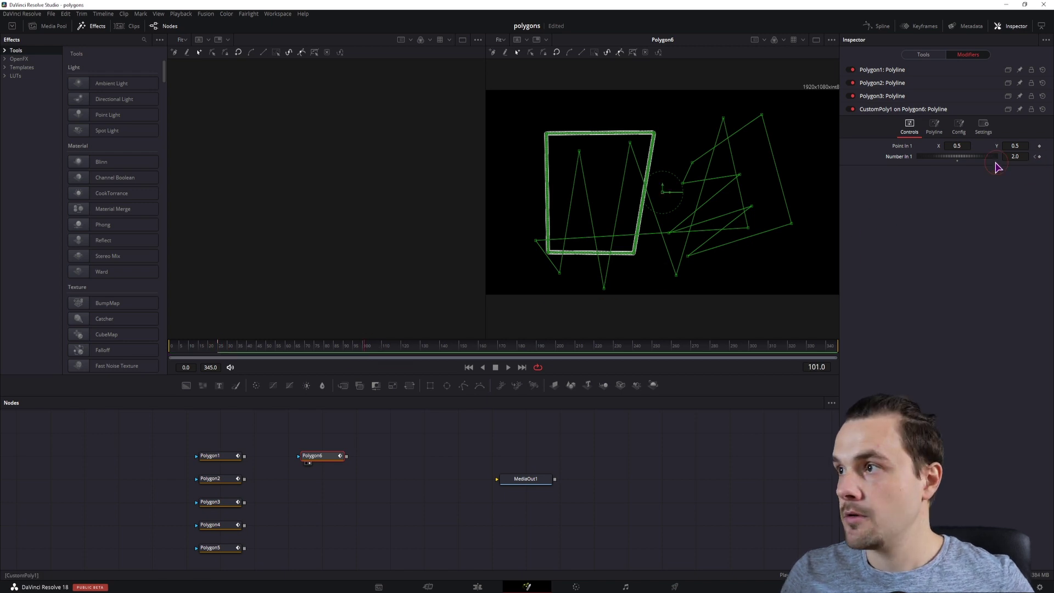
pyautogui.click(1016, 156)
pyautogui.write('2.0')
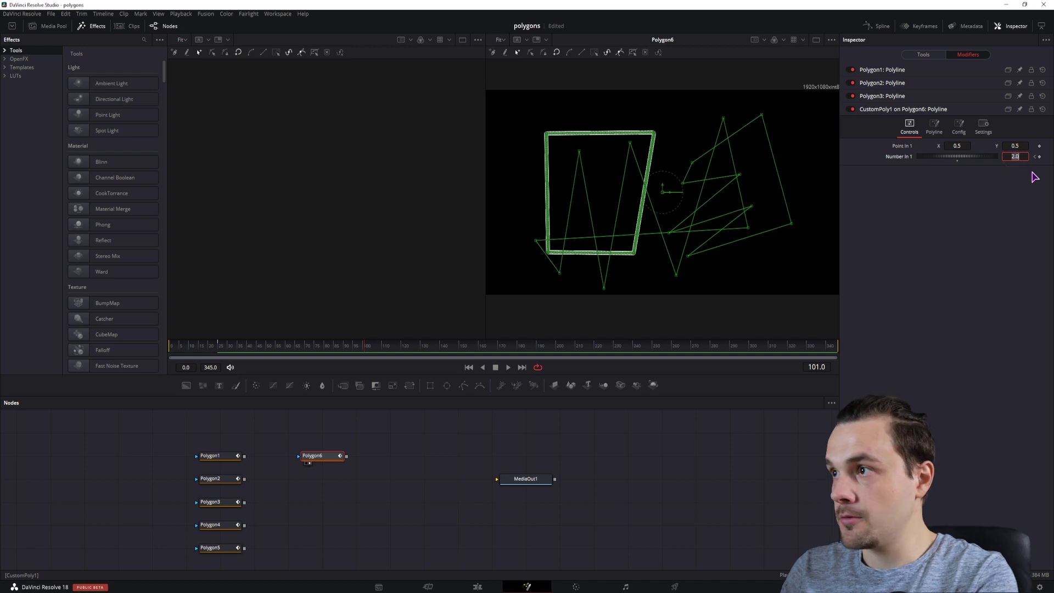
pyautogui.press('Return')
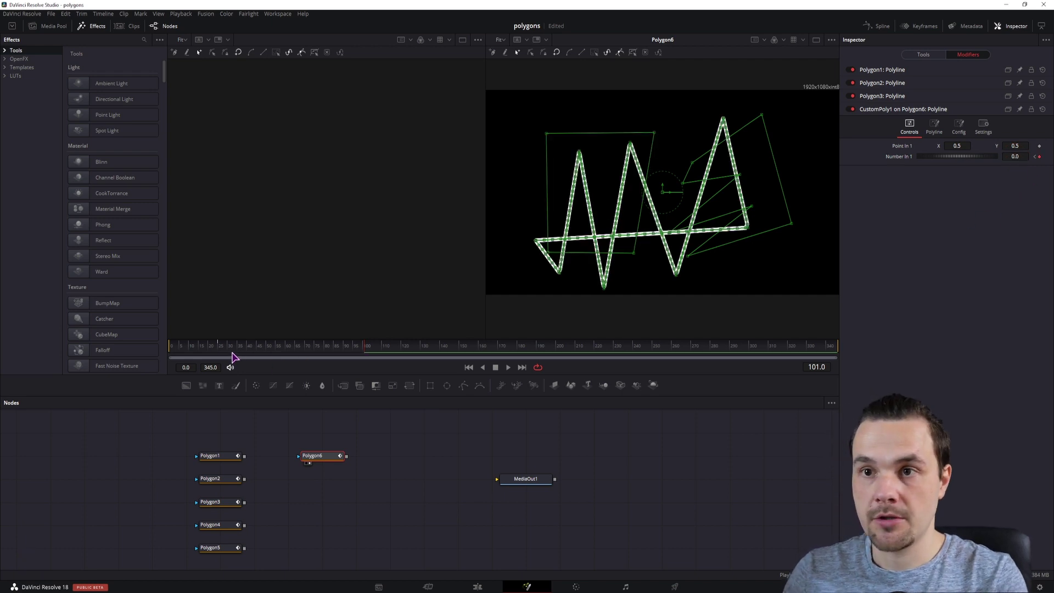
# Play the morph from near the start to review it, then reselect Polygon6.
pyautogui.click(211, 348)
pyautogui.press('space')
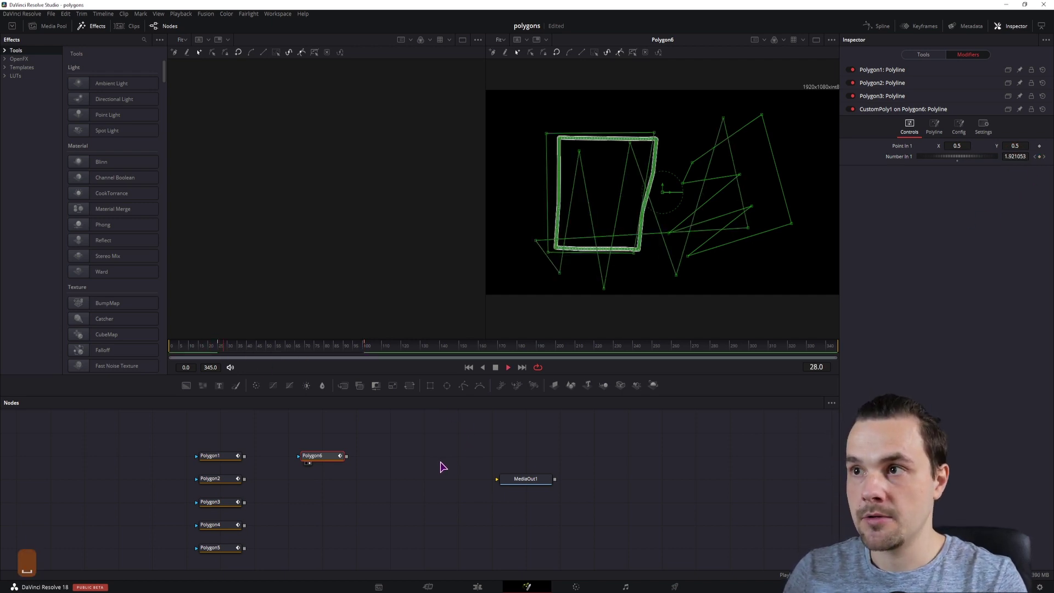
pyautogui.click(447, 458)
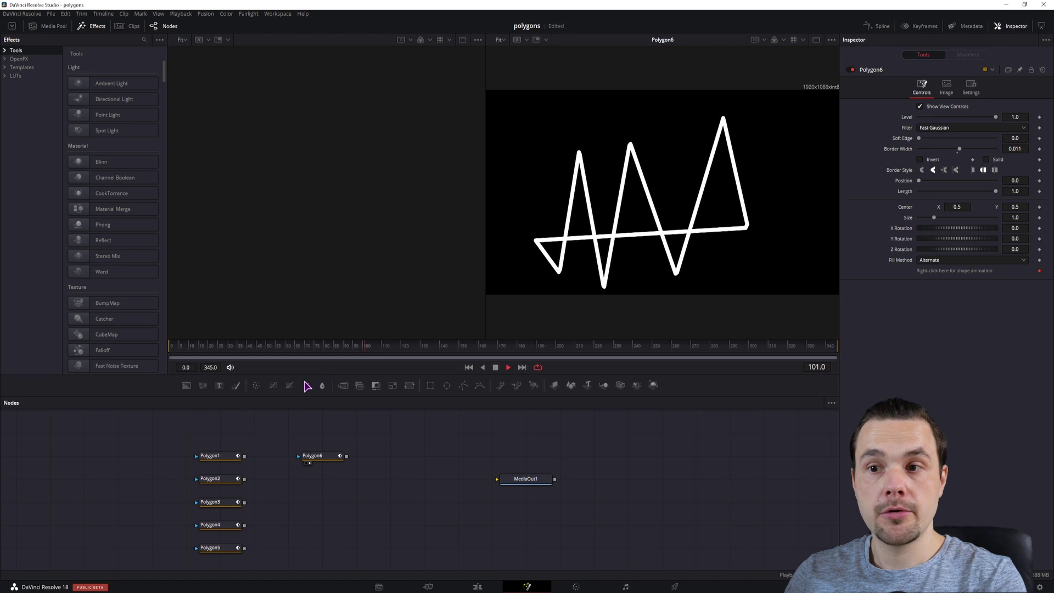
pyautogui.press('space')
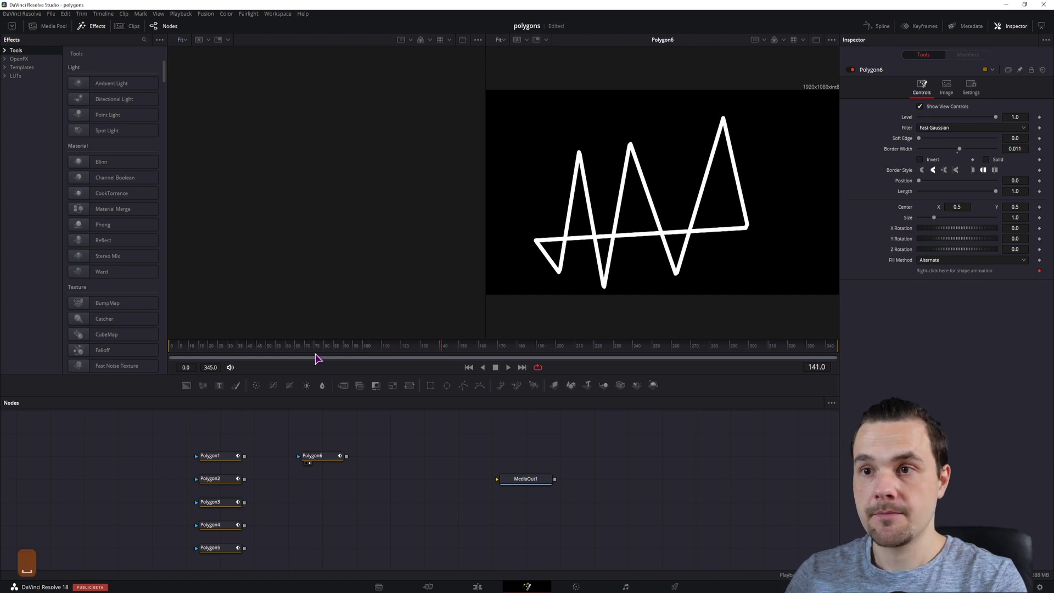
pyautogui.click(328, 456)
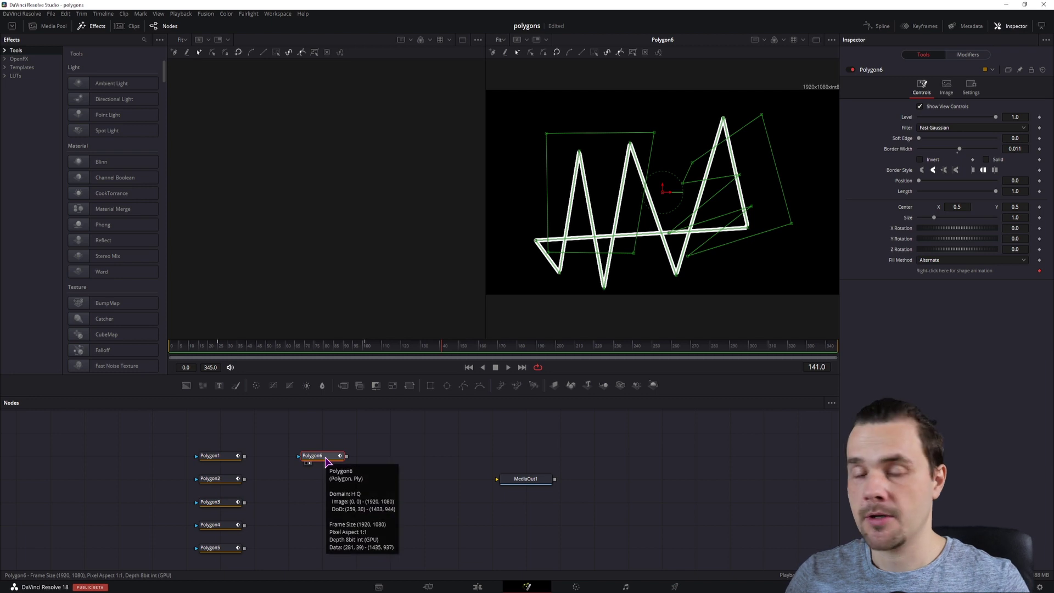
pyautogui.click(970, 55)
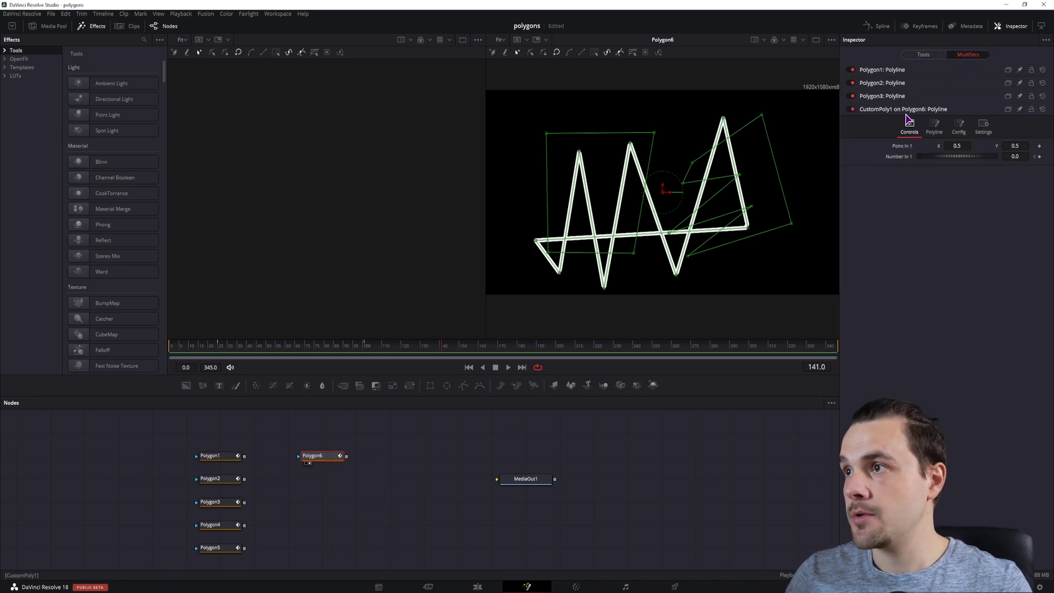
# Unpublish Source Polyline 3 and add a Custom Poly modifier (CustomPoly2) on it.
pyautogui.click(933, 127)
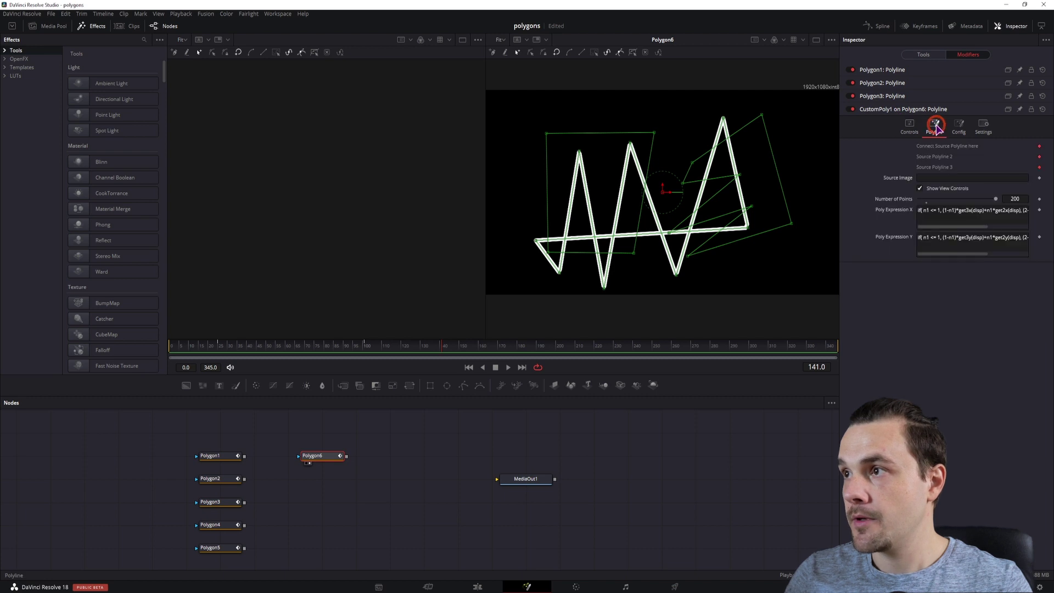
pyautogui.rightClick(935, 168)
pyautogui.click(965, 265)
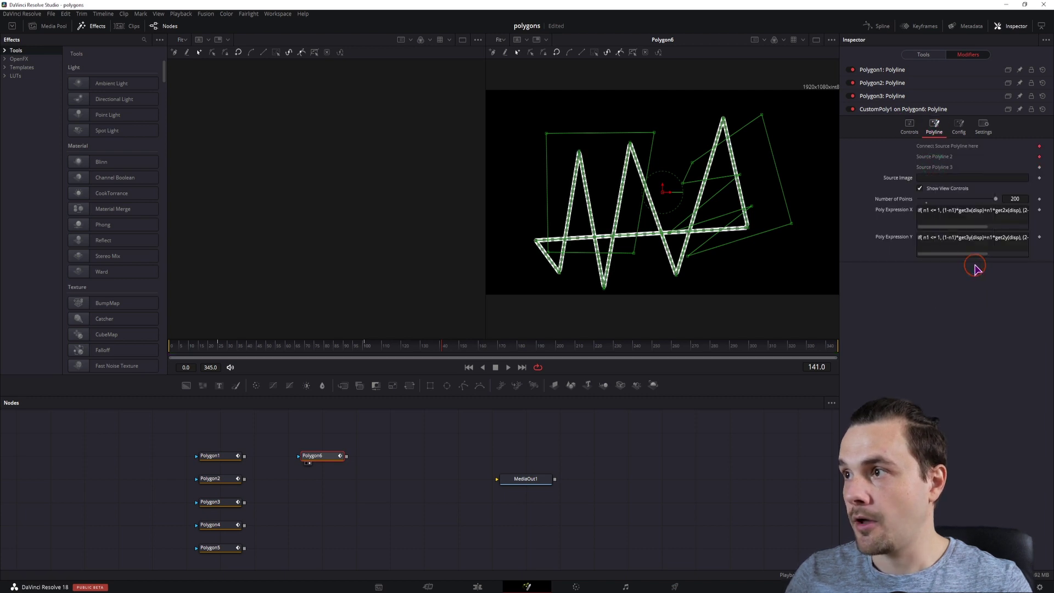
pyautogui.rightClick(934, 167)
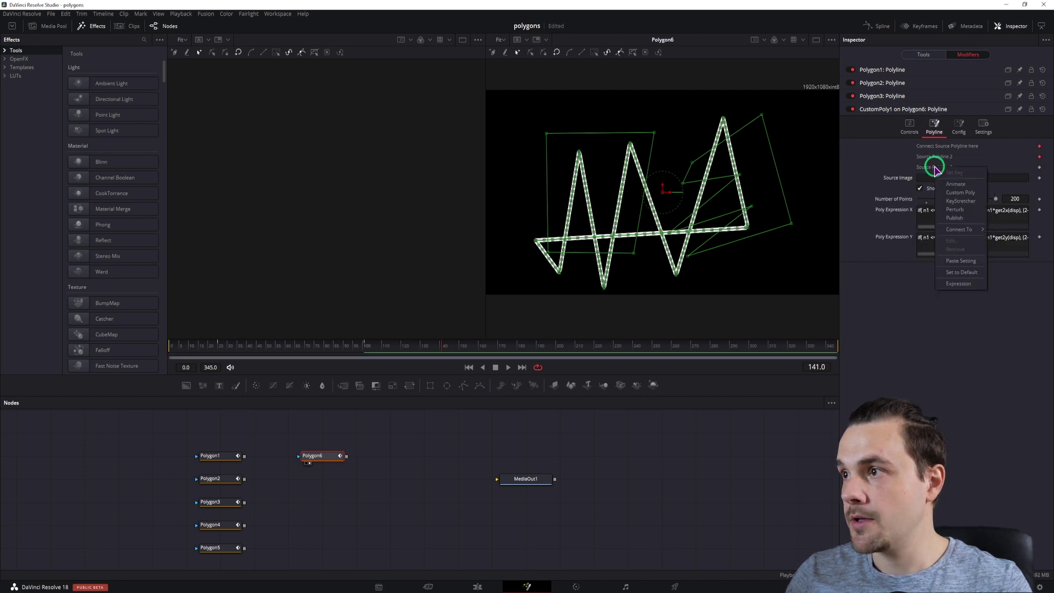
pyautogui.click(961, 193)
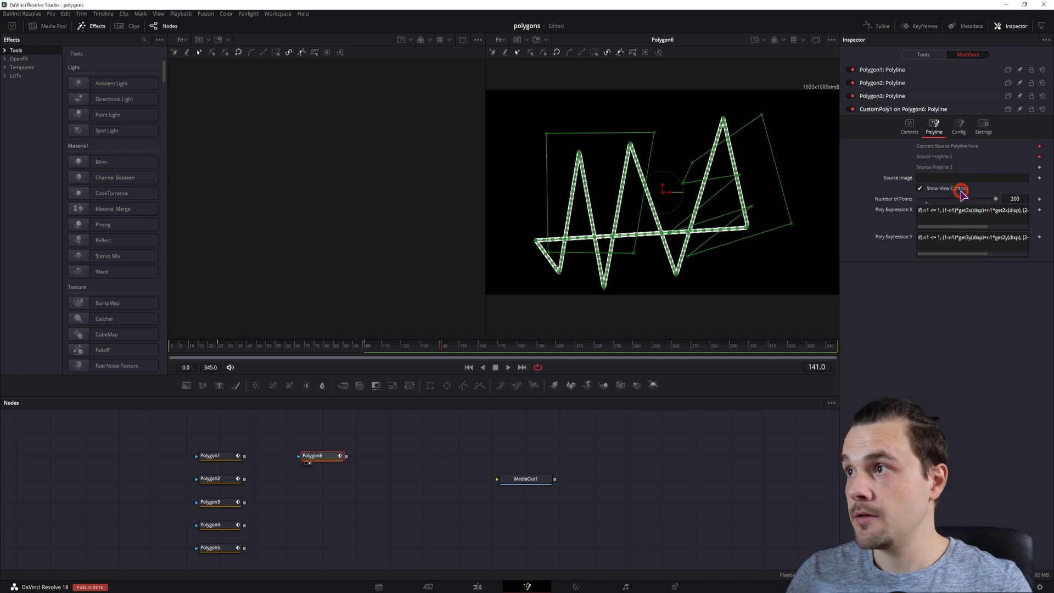
# Chain two more Custom Poly modifiers, CustomPoly3 and CustomPoly4, onto Source Polyline 3.
pyautogui.click(935, 114)
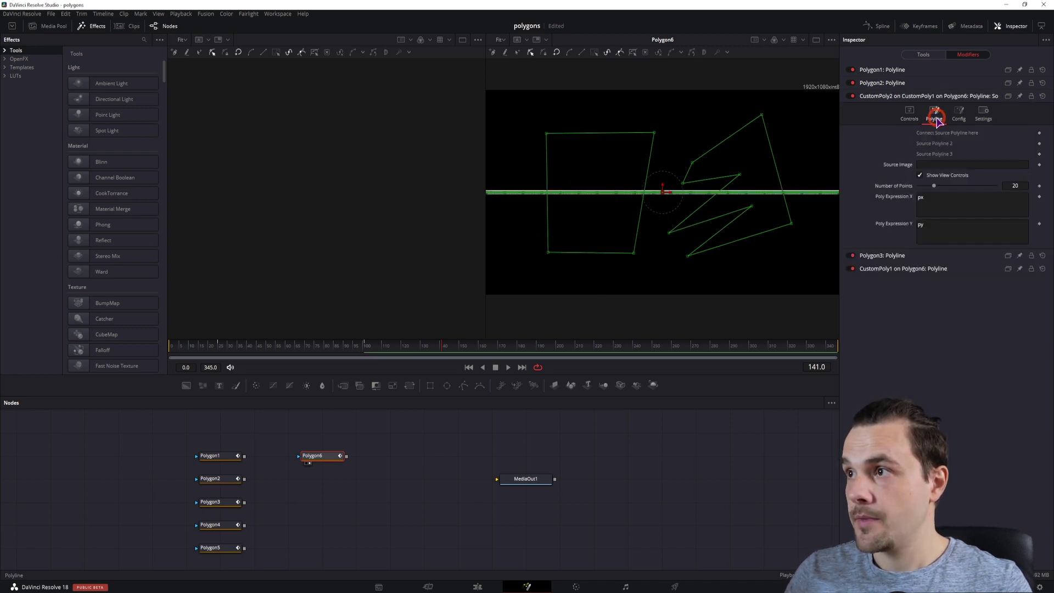
pyautogui.rightClick(944, 155)
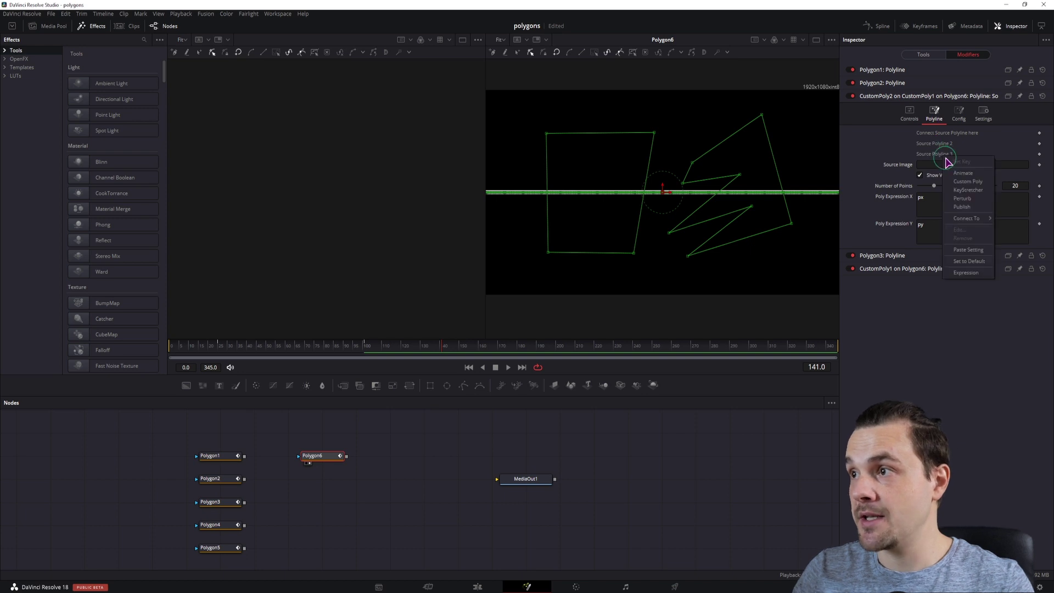
pyautogui.click(968, 182)
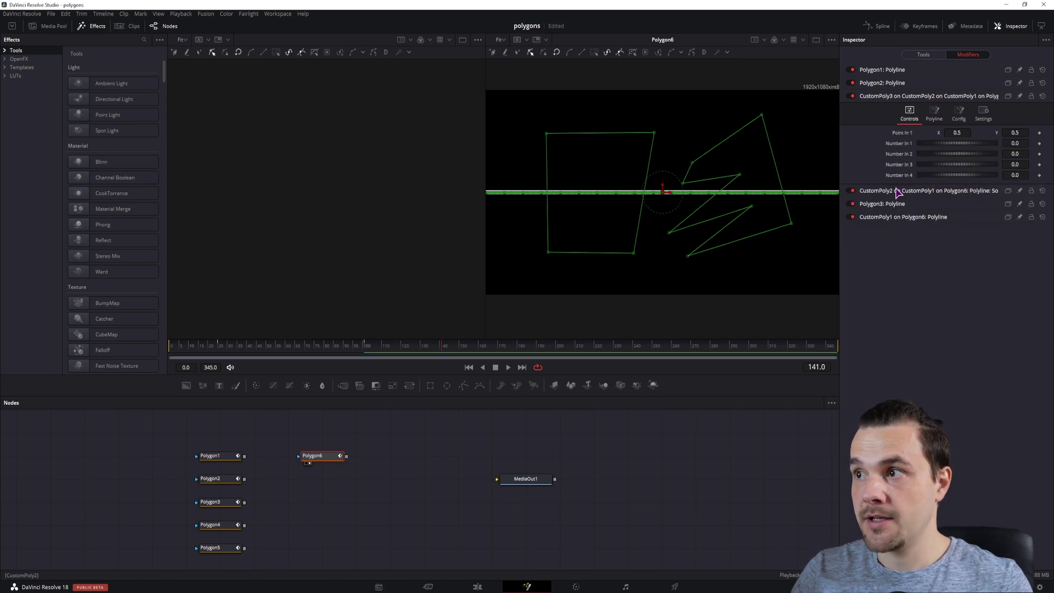
pyautogui.click(934, 114)
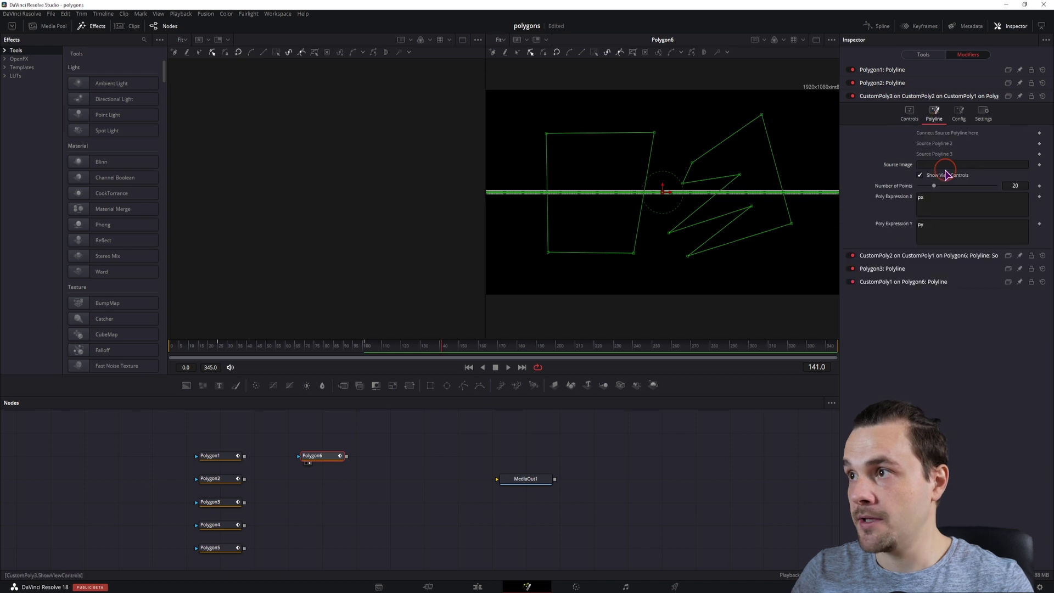
pyautogui.rightClick(940, 156)
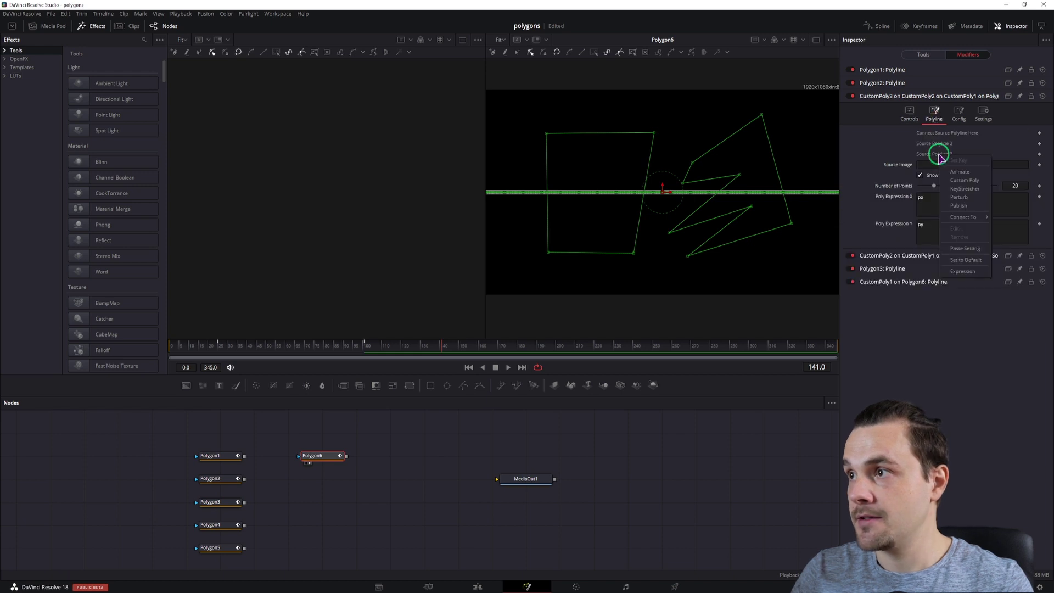
pyautogui.click(968, 181)
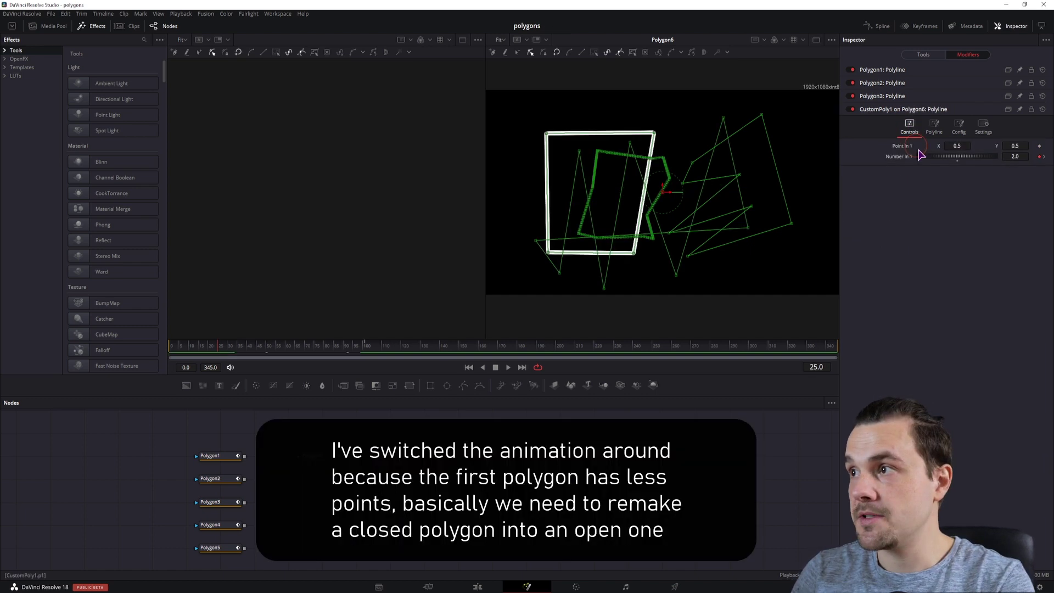
# Set Number In 1 to 0 at frame 25 and 2 at frame 101, then check frame 42.
pyautogui.click(1025, 157)
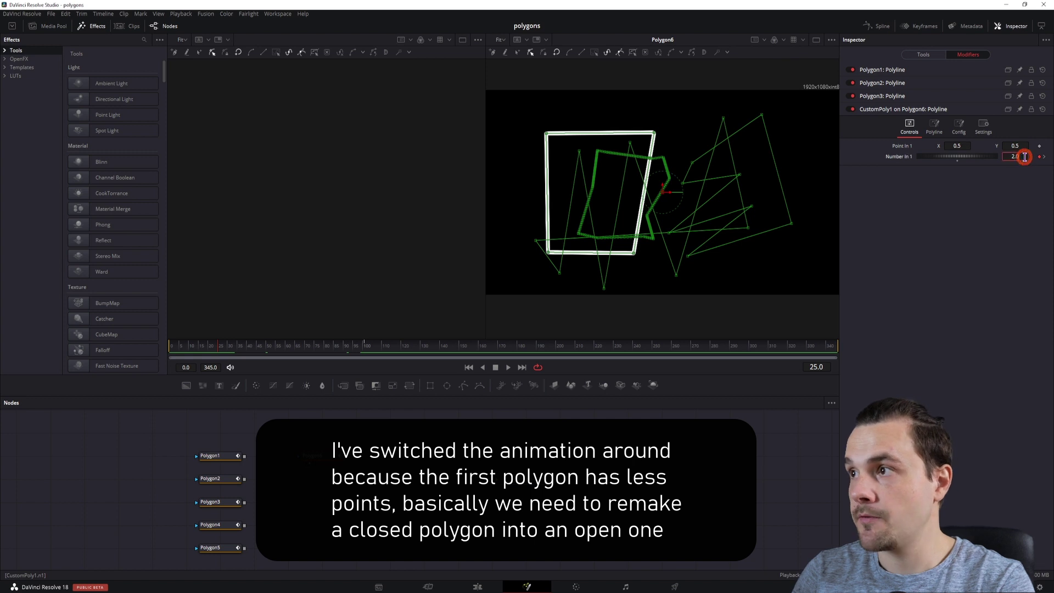
pyautogui.write('0')
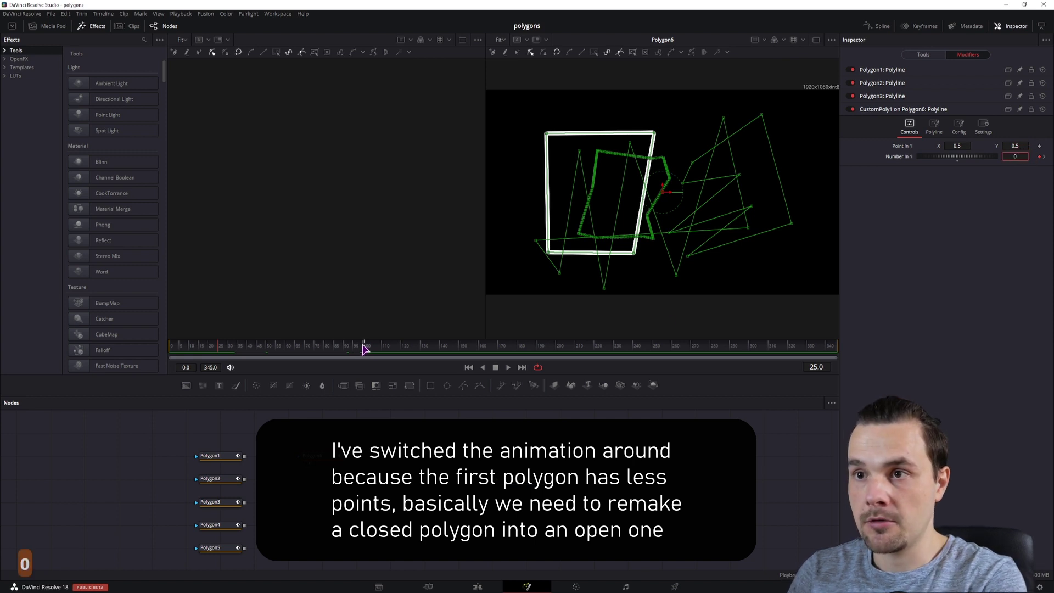
pyautogui.click(364, 346)
pyautogui.click(1019, 157)
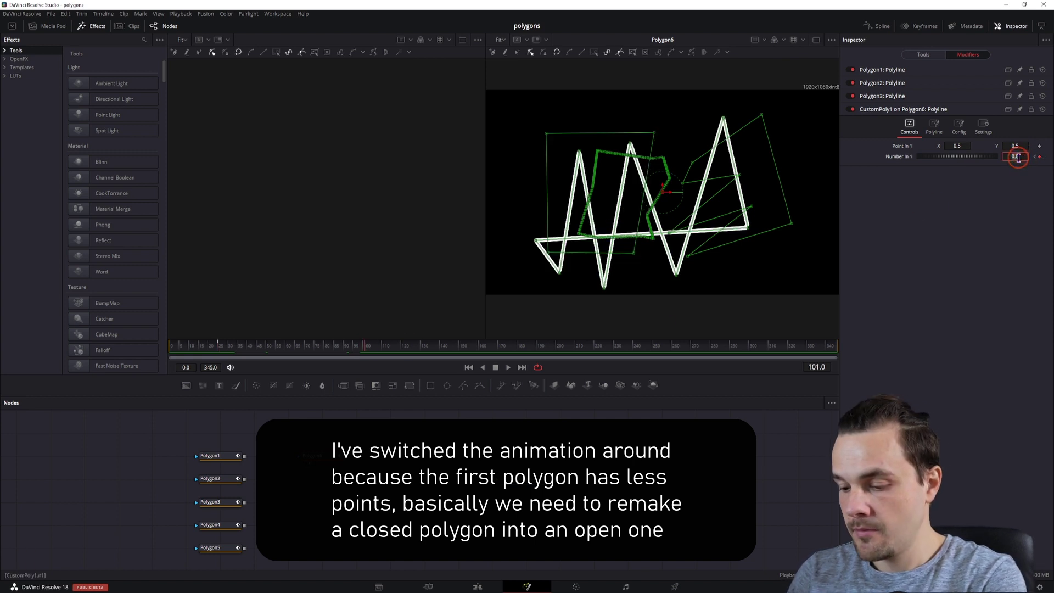
pyautogui.write('2')
pyautogui.press('Return')
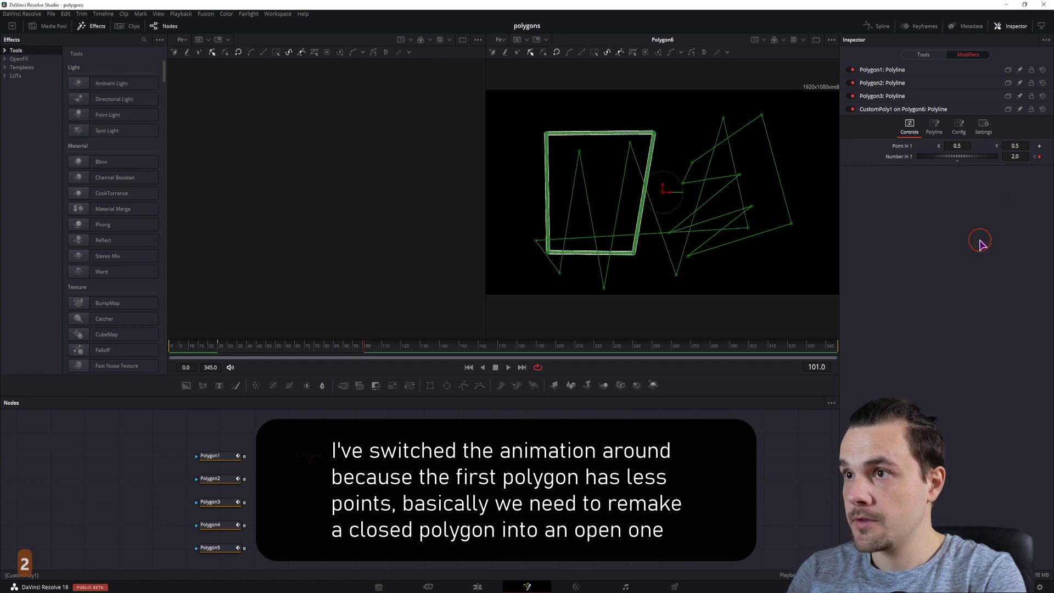
pyautogui.click(251, 347)
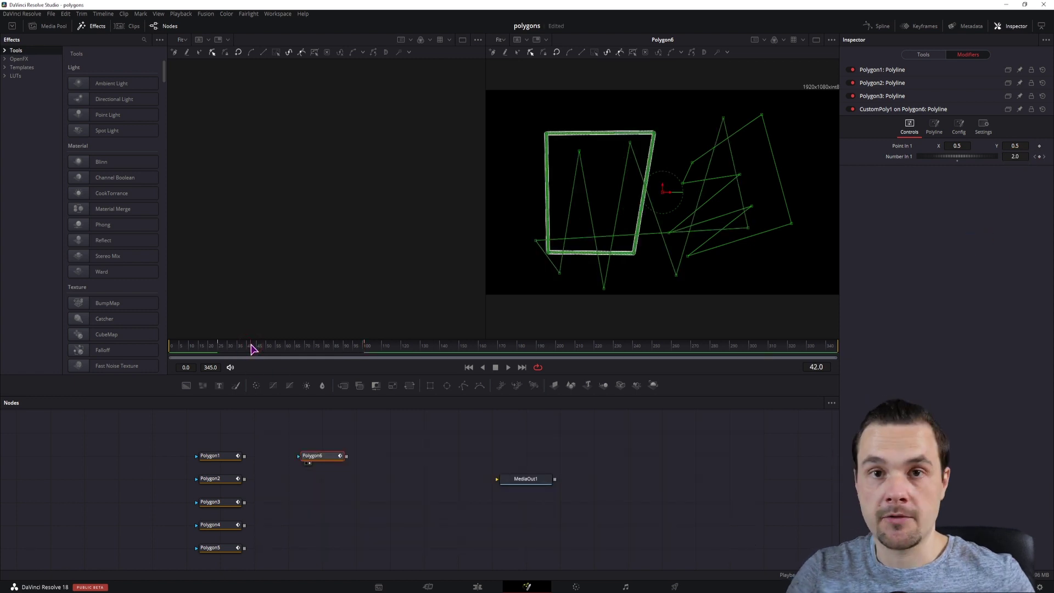
# Preview the morph and add a new Polygon7 node to the node graph.
pyautogui.moveTo(252, 348); pyautogui.dragTo(398, 345)
pyautogui.click(407, 509)
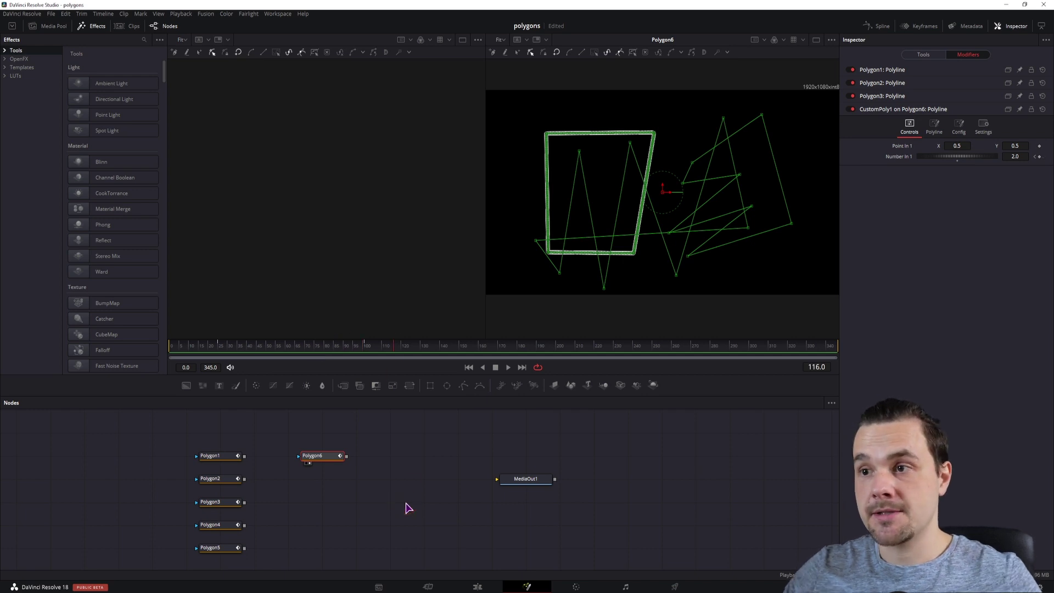
pyautogui.click(399, 507)
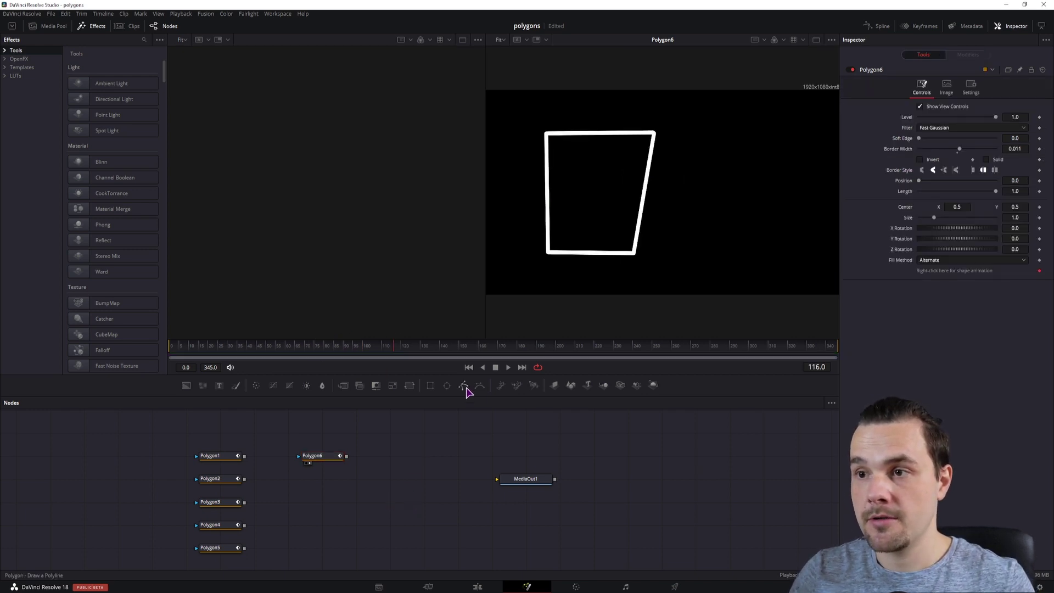
pyautogui.moveTo(464, 385); pyautogui.dragTo(318, 483)
pyautogui.click(306, 463)
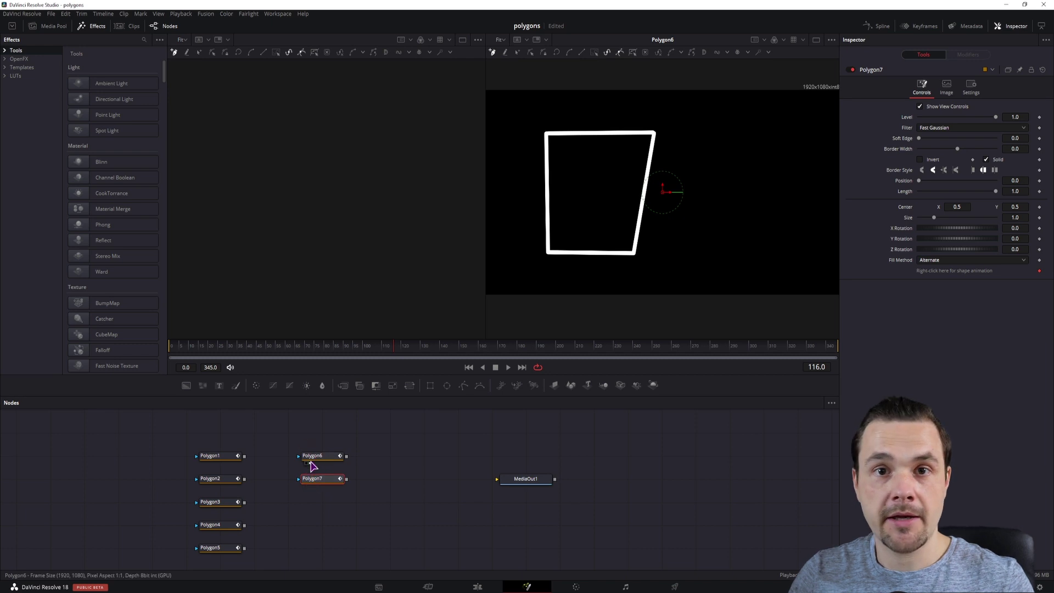
# Drive Polygon7's shape with a Custom Poly modifier and show its modifier settings.
pyautogui.rightClick(977, 271)
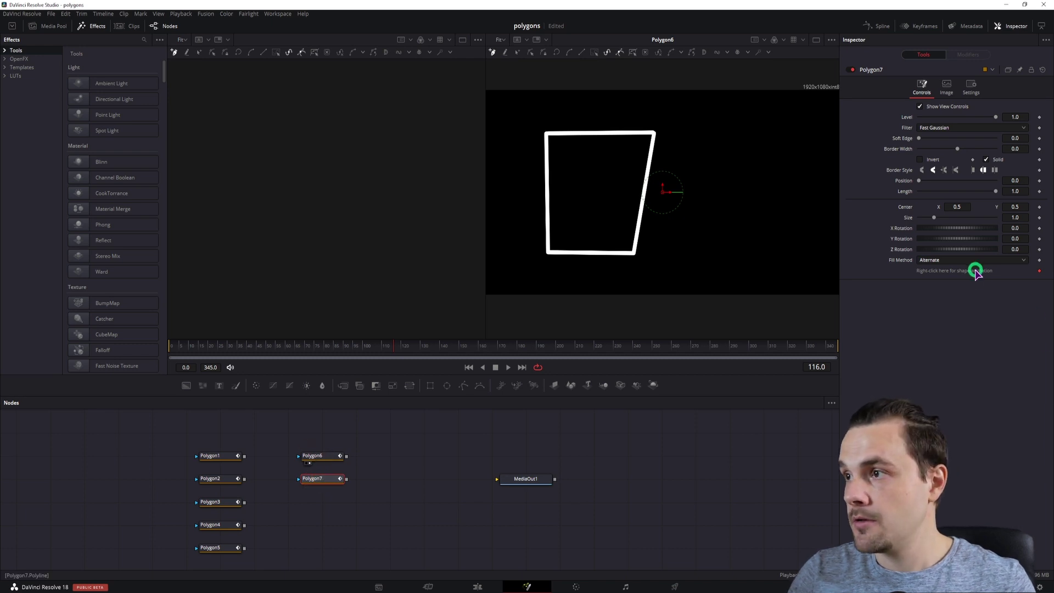
pyautogui.rightClick(988, 419)
pyautogui.click(987, 345)
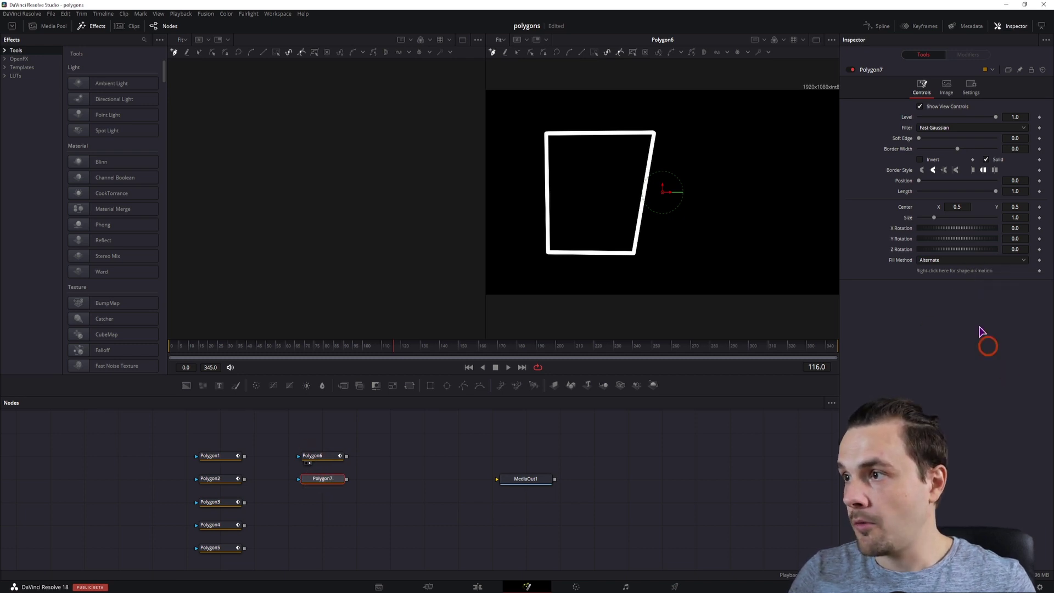
pyautogui.rightClick(948, 271)
pyautogui.click(983, 294)
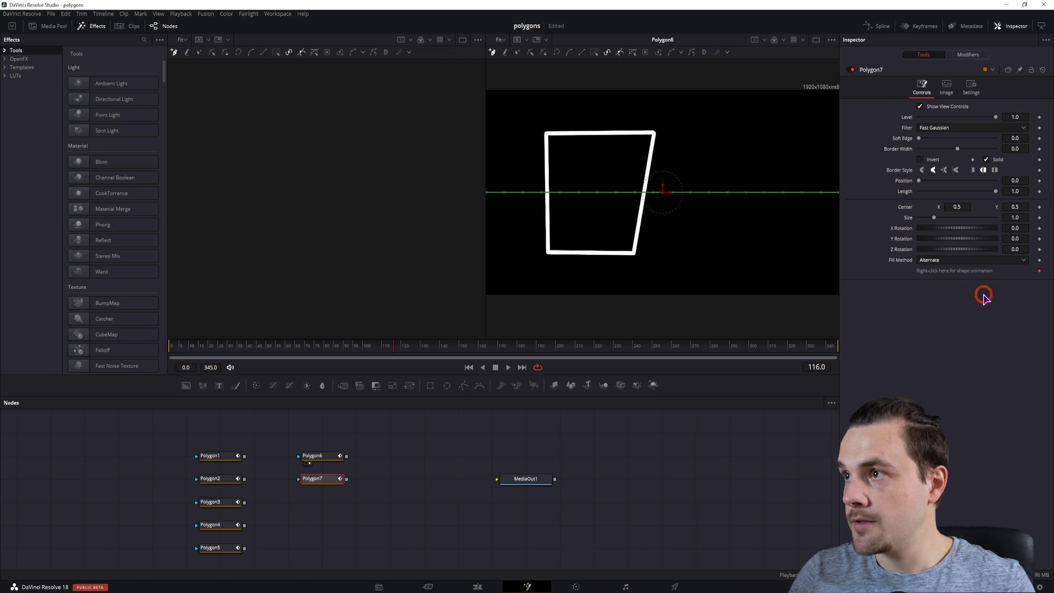
pyautogui.click(631, 435)
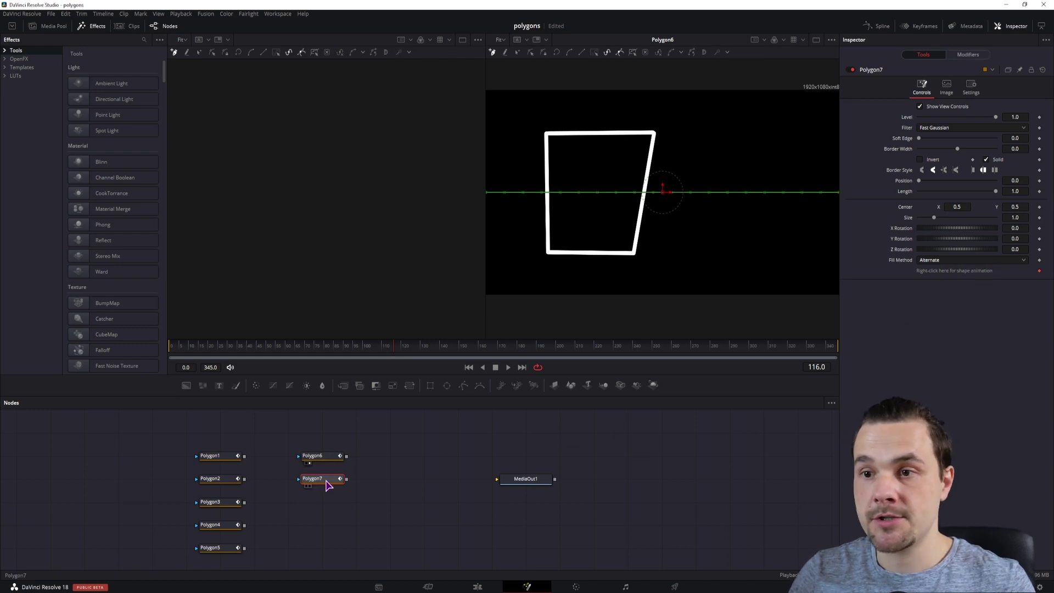
pyautogui.click(968, 54)
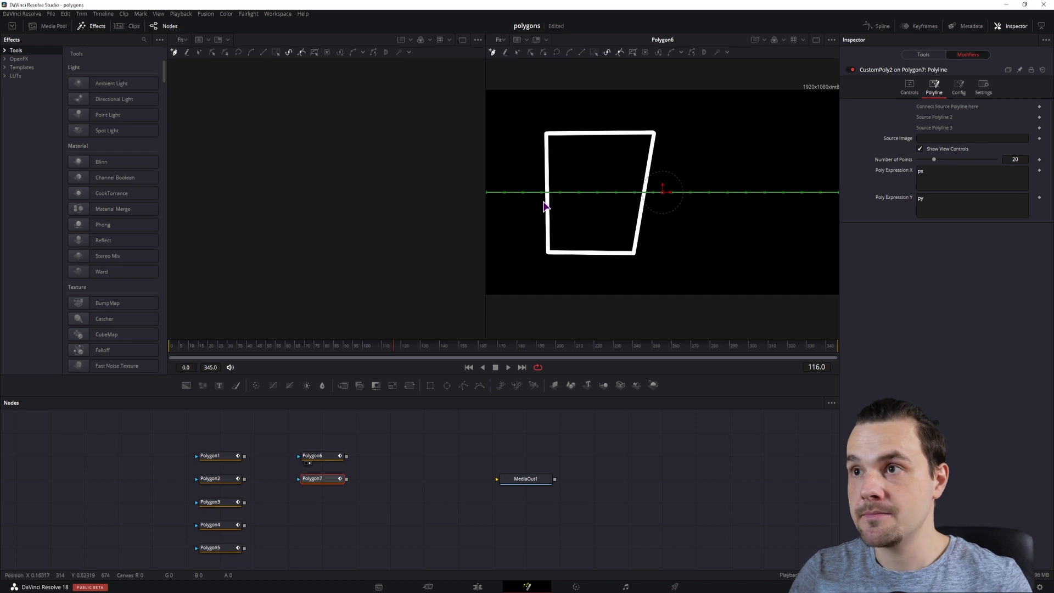
# Inspect the Polygon1, Polygon4 star and Polygon5 outlines, then deselect Polygon5.
pyautogui.click(559, 135)
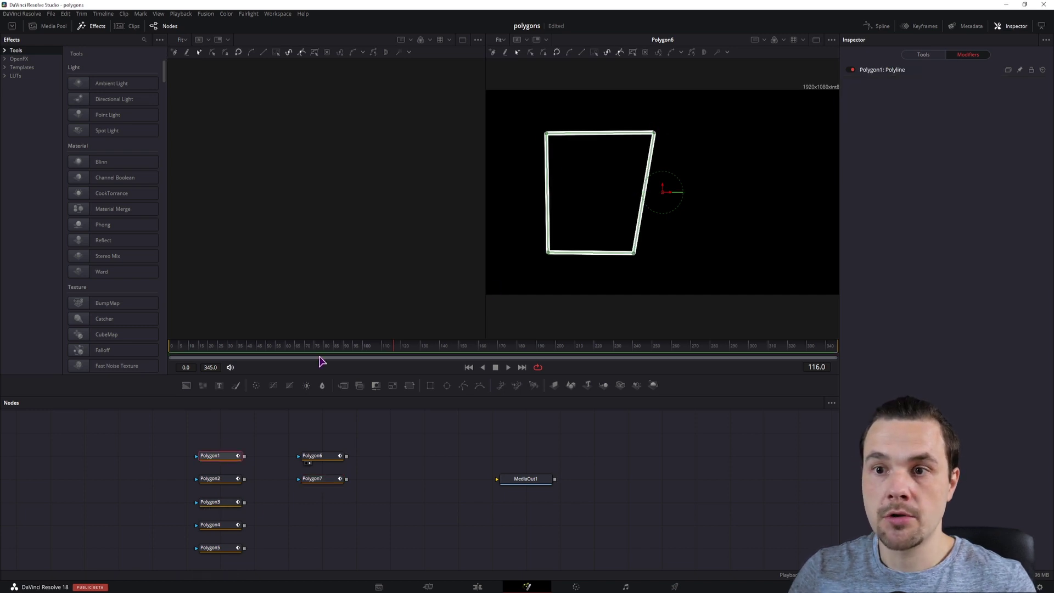
pyautogui.click(214, 526)
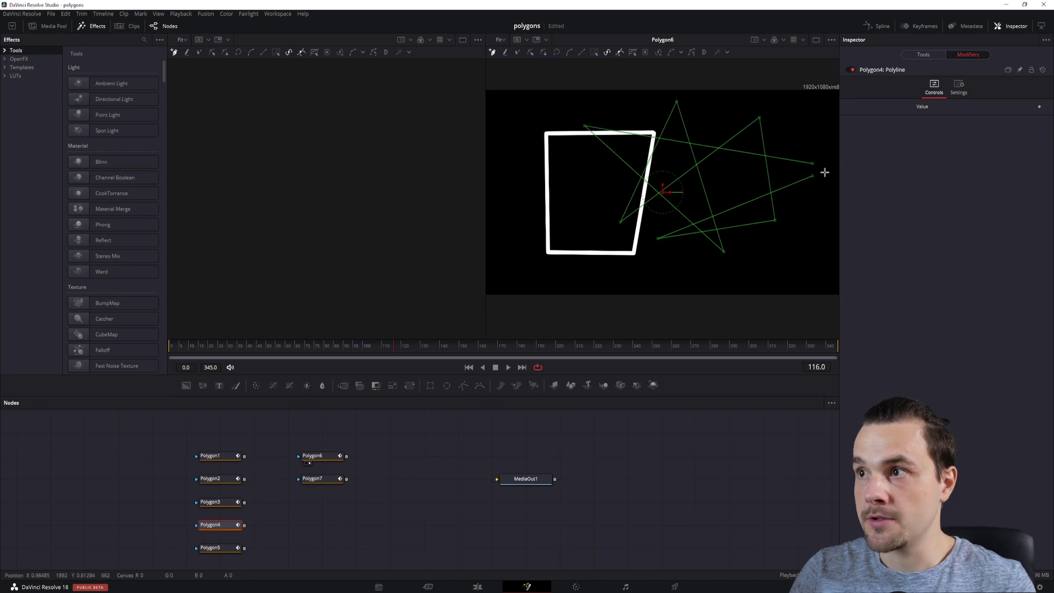
pyautogui.click(217, 548)
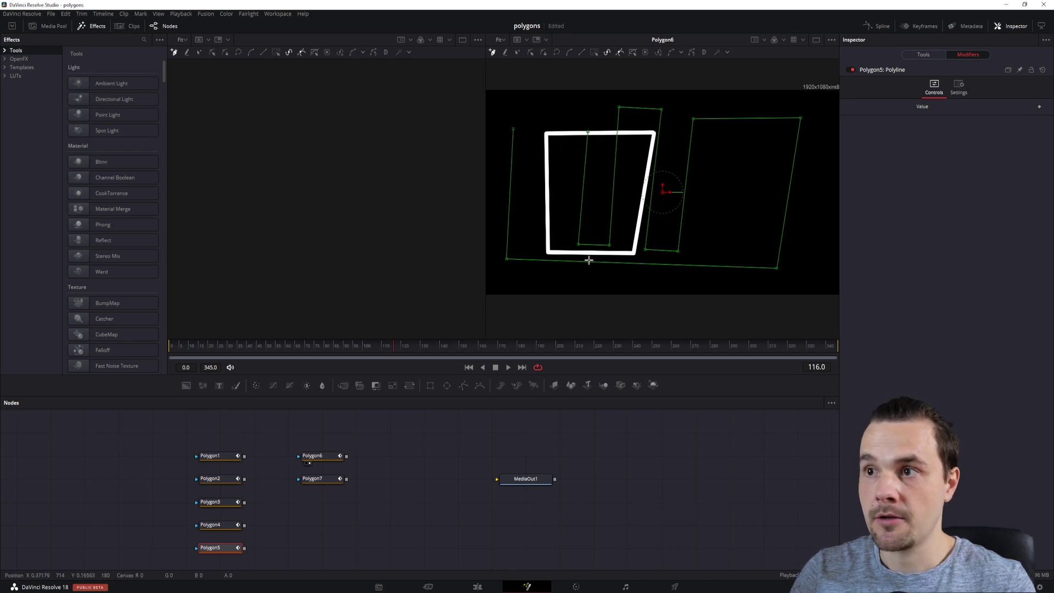
pyautogui.click(387, 522)
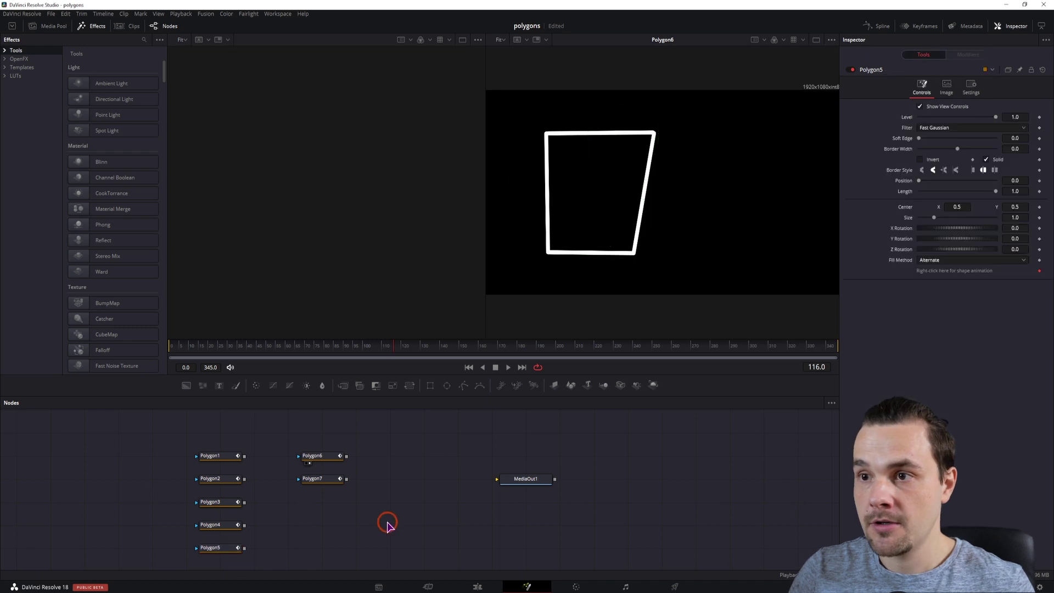
# Add a Polygon8 node and place it above Polygon6 in the node graph.
pyautogui.click(464, 385)
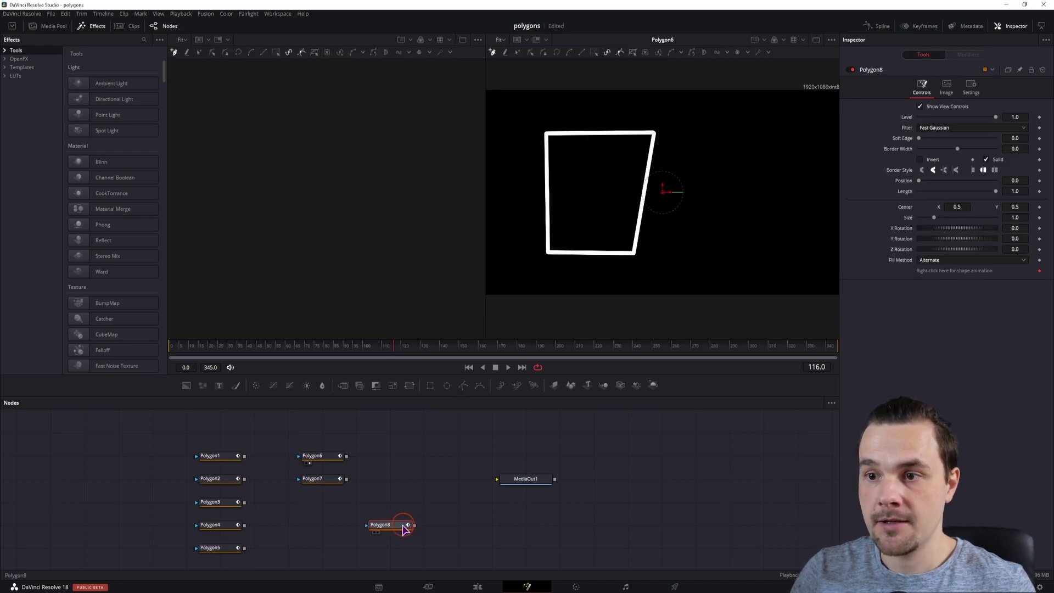
pyautogui.moveTo(396, 536); pyautogui.dragTo(293, 437)
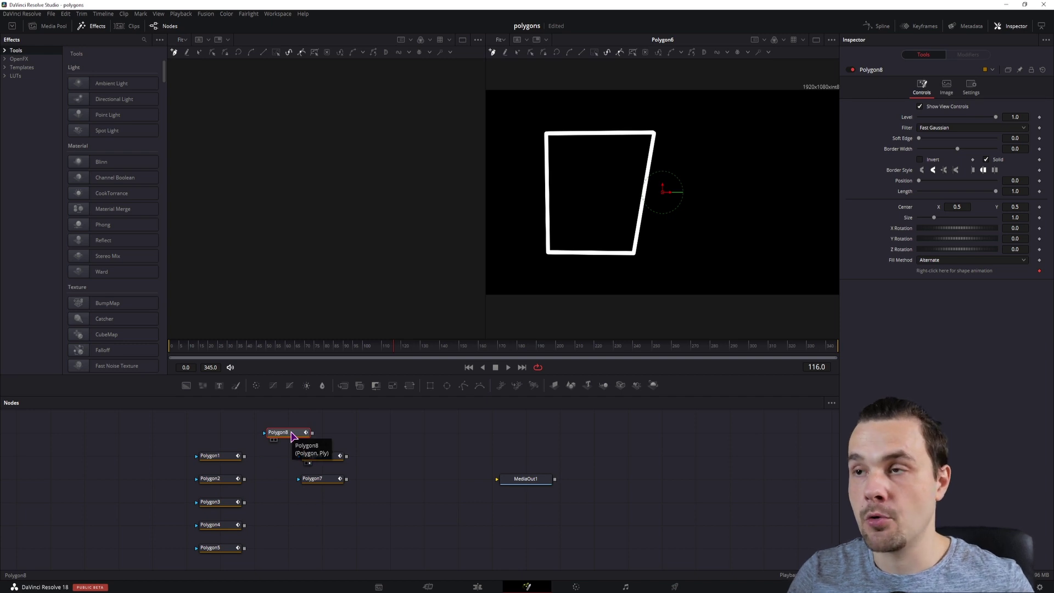
pyautogui.press('F2')
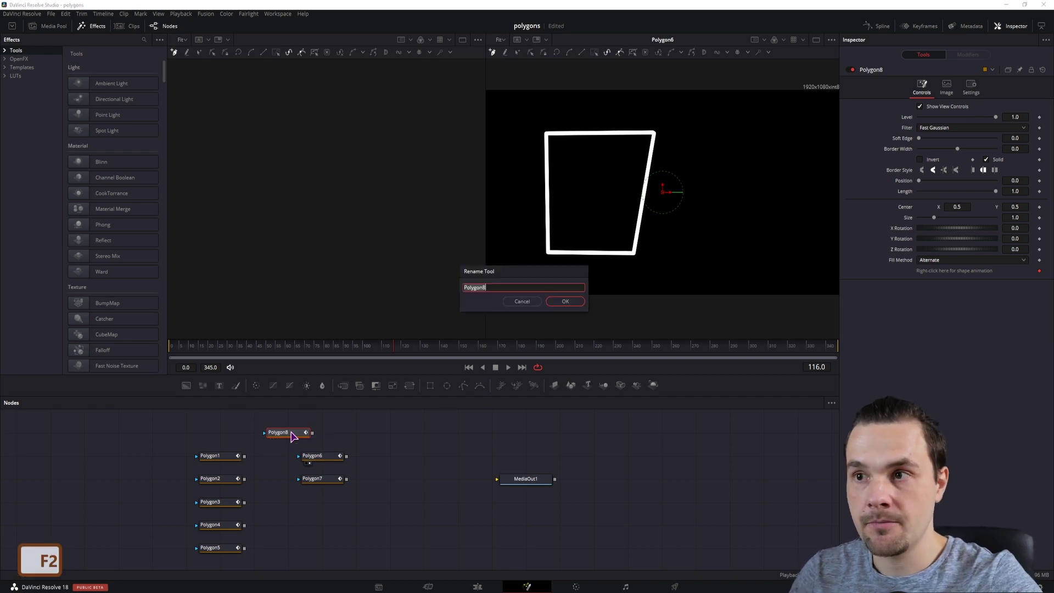
pyautogui.click(524, 302)
pyautogui.click(290, 433)
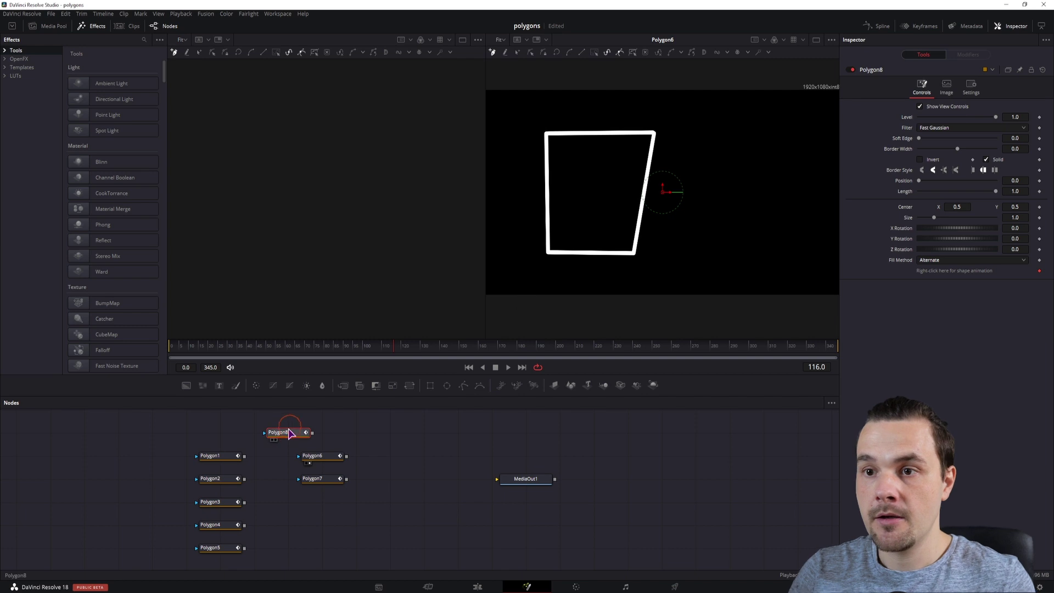
# Draw a closed four-cornered trapezoid outline for Polygon8 in the viewer.
pyautogui.click(546, 133)
pyautogui.click(653, 132)
pyautogui.click(633, 253)
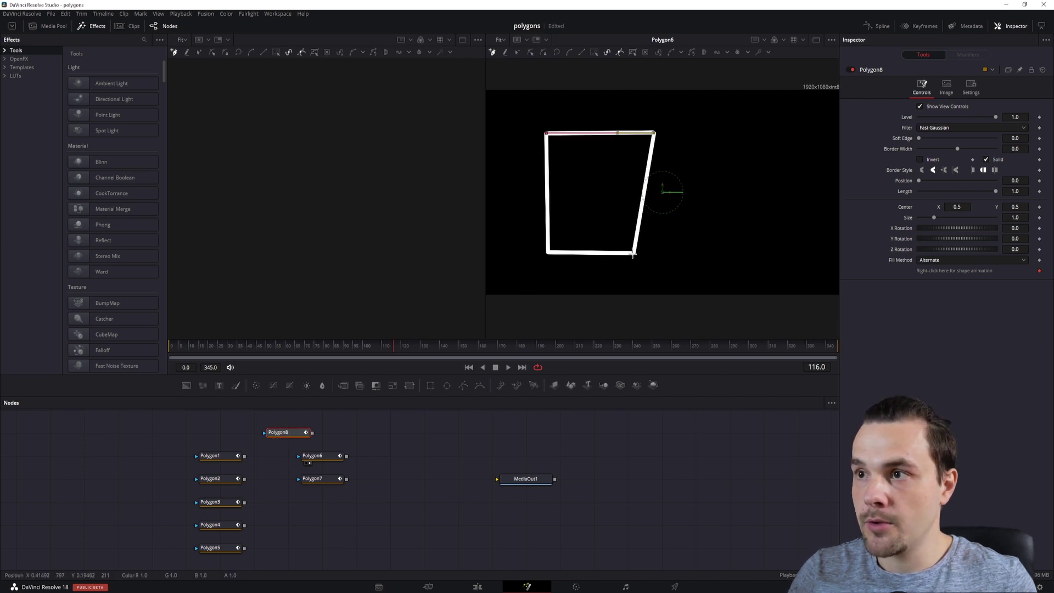
pyautogui.click(551, 253)
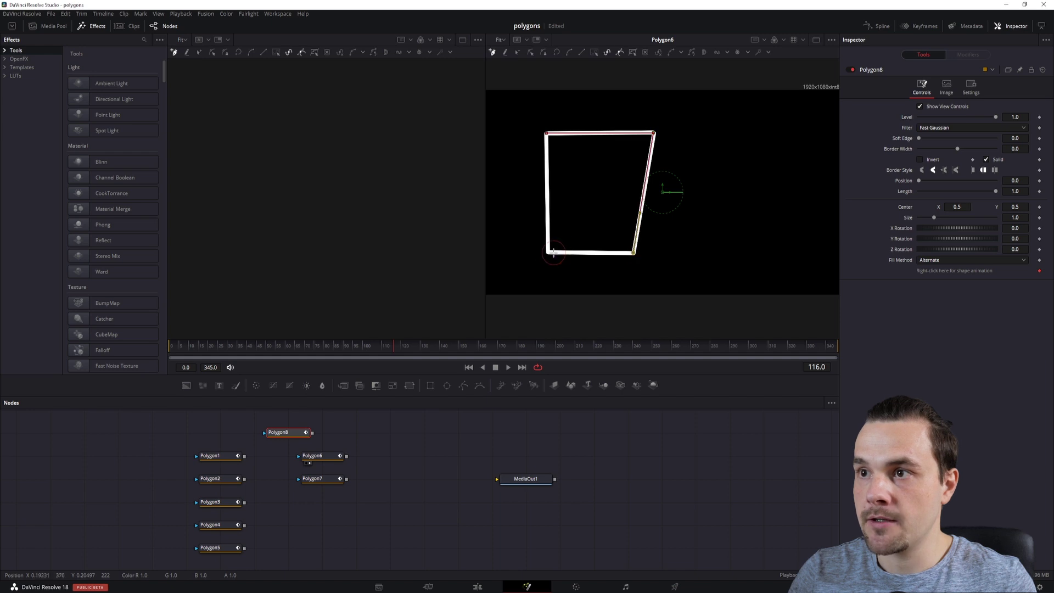
pyautogui.click(546, 133)
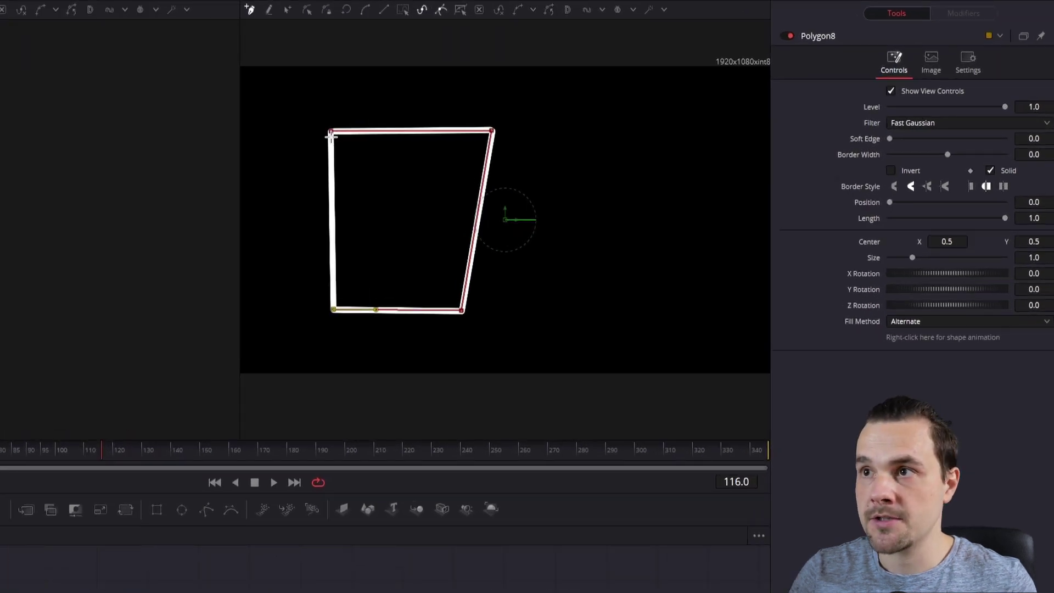
pyautogui.click(363, 242)
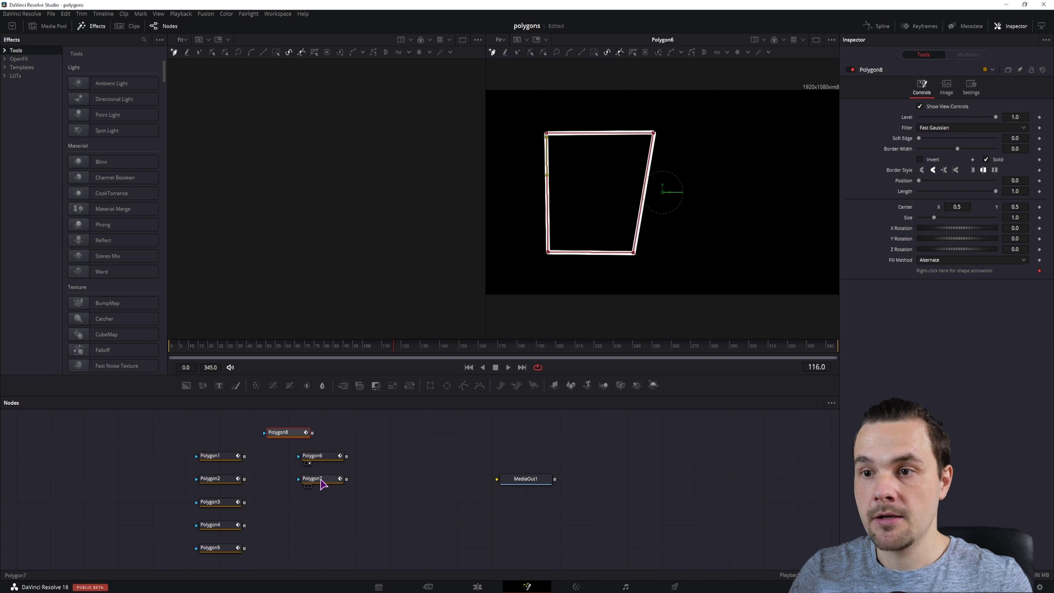
# Publish Polygon8's polyline so Polygon7's Custom Poly modifier can link to it.
pyautogui.click(321, 480)
pyautogui.click(971, 55)
pyautogui.rightClick(944, 108)
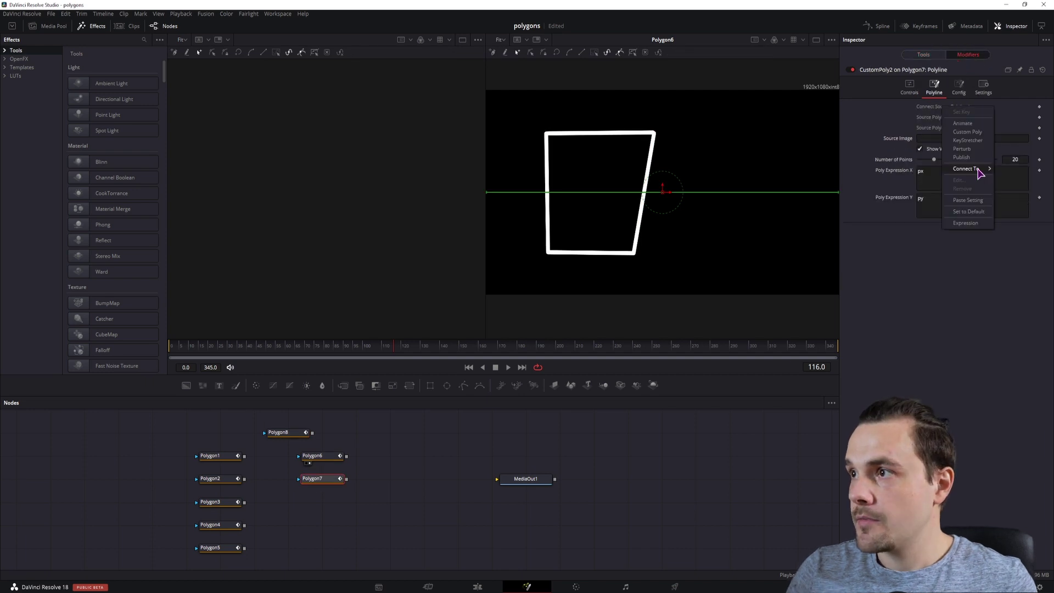
pyautogui.moveTo(977, 171)
pyautogui.click(278, 433)
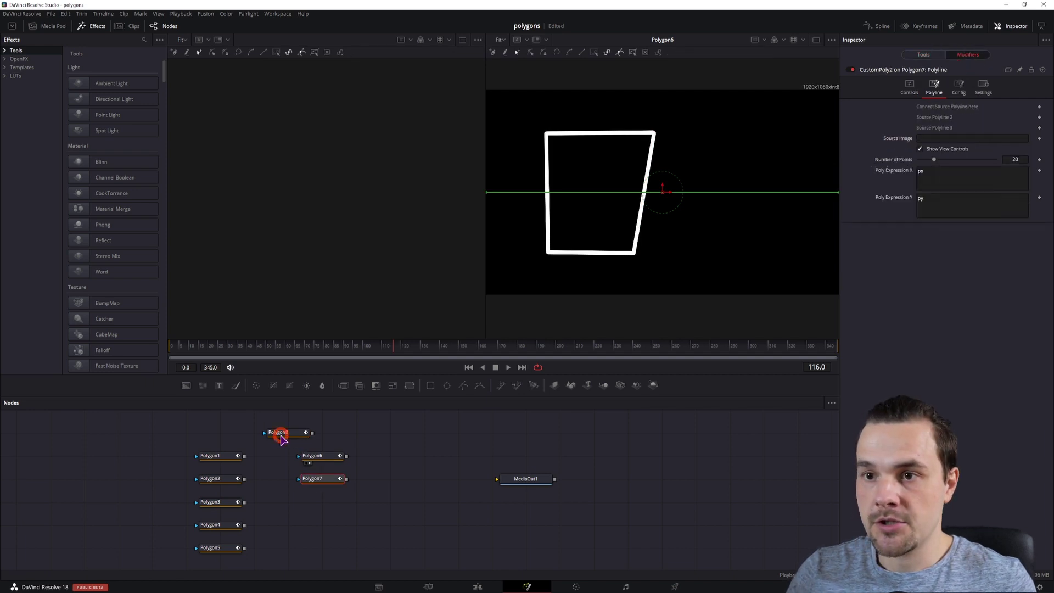
pyautogui.rightClick(957, 270)
pyautogui.click(974, 364)
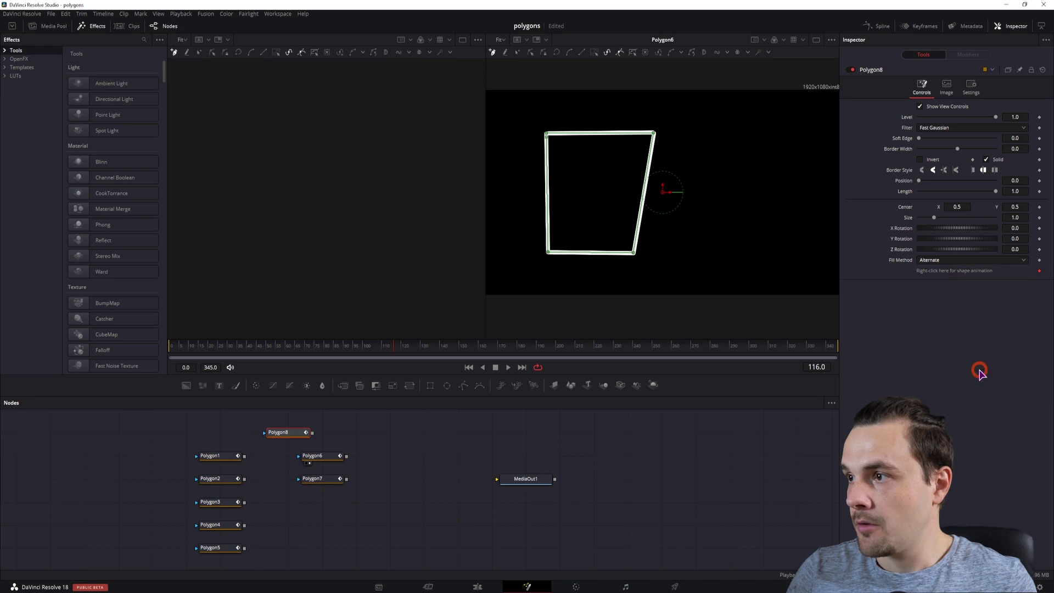
pyautogui.rightClick(956, 270)
pyautogui.click(983, 312)
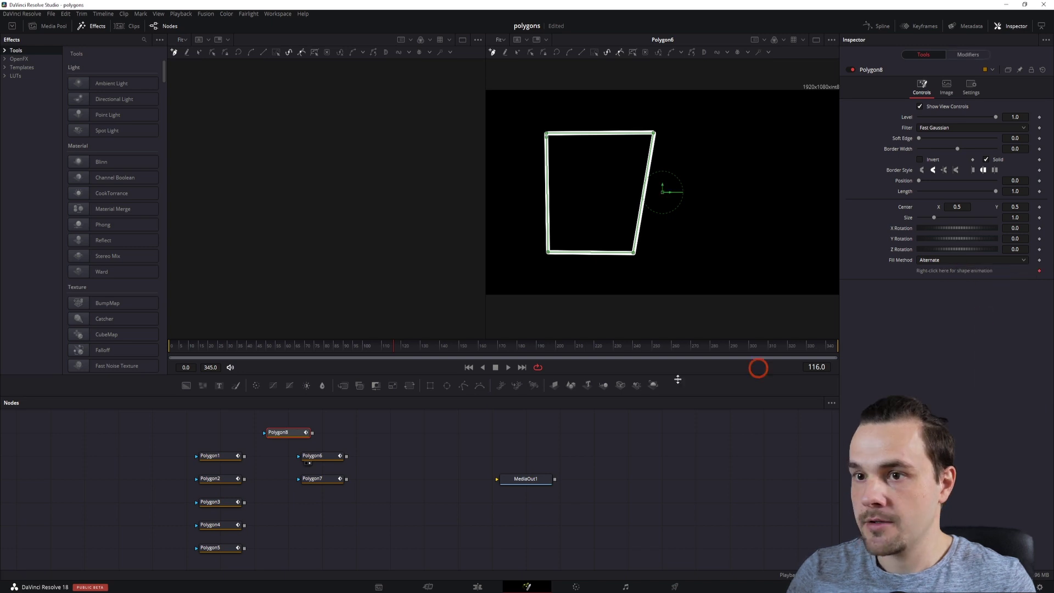
pyautogui.click(323, 482)
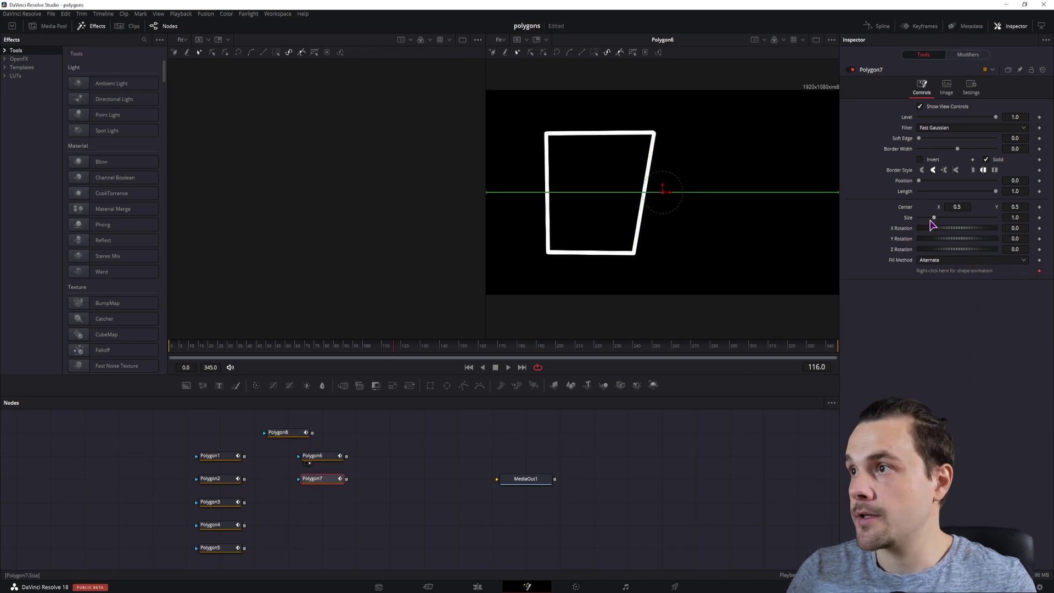
# Link Polygon8, Polygon4 and Polygon5 outlines as source shapes on Polygon7's custom polyline.
pyautogui.click(968, 54)
pyautogui.rightClick(942, 107)
pyautogui.moveTo(969, 167)
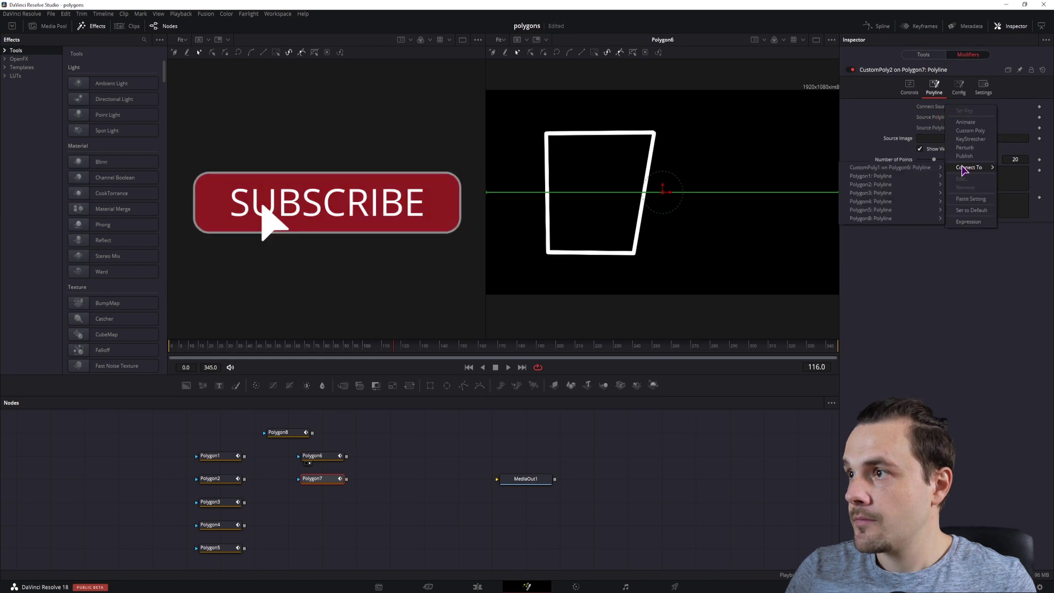
pyautogui.moveTo(892, 220)
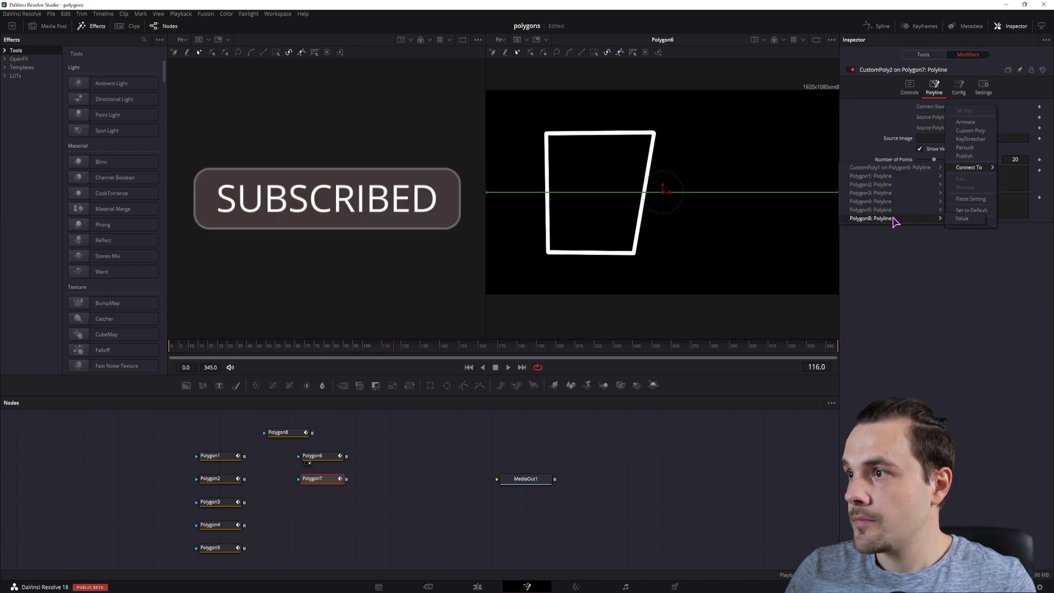
pyautogui.click(962, 220)
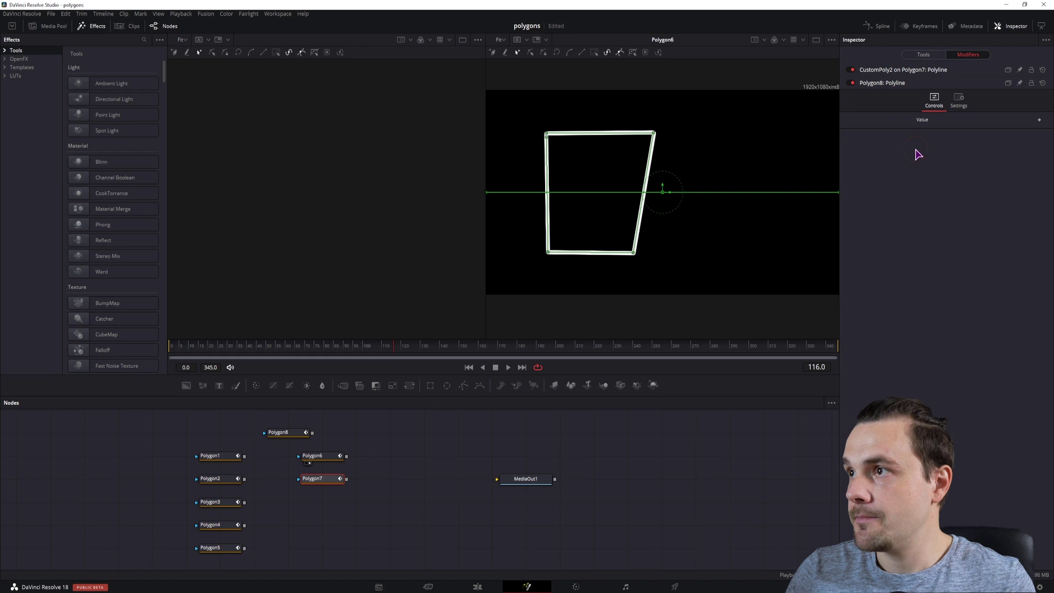
pyautogui.rightClick(945, 117)
pyautogui.moveTo(985, 186)
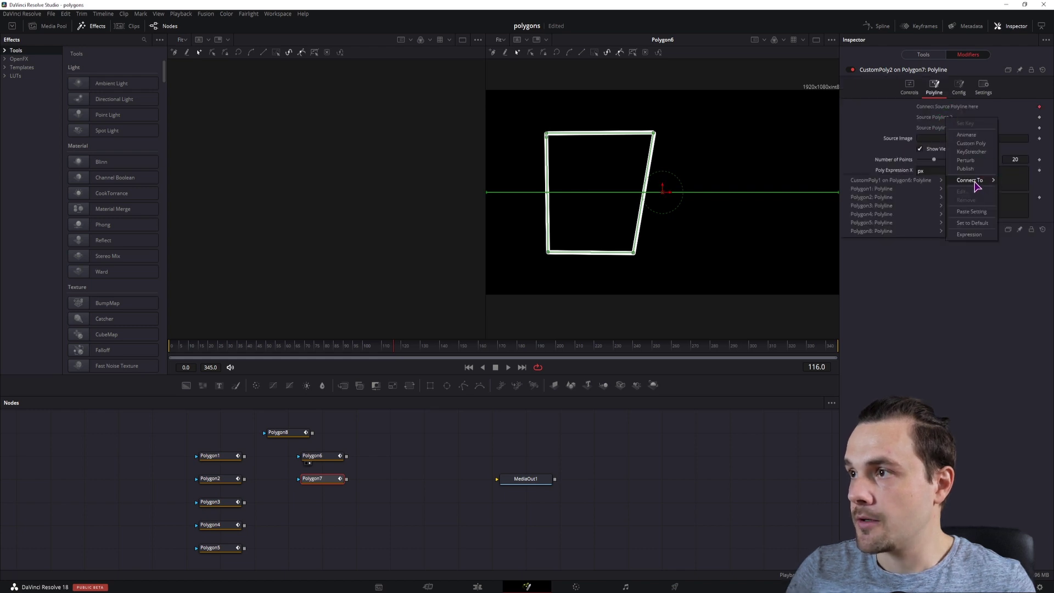
pyautogui.moveTo(899, 227)
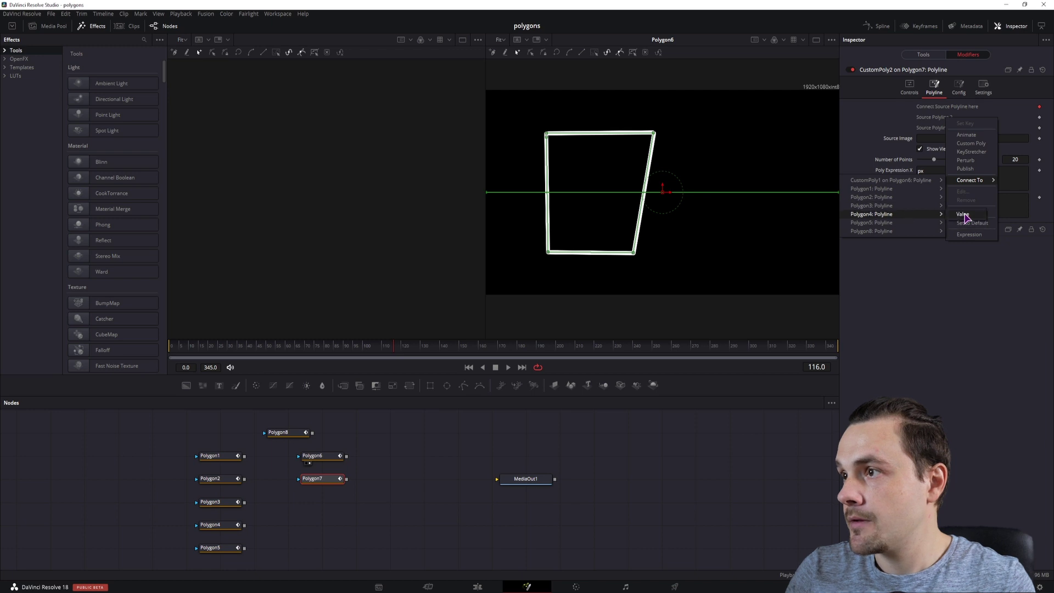
pyautogui.click(963, 217)
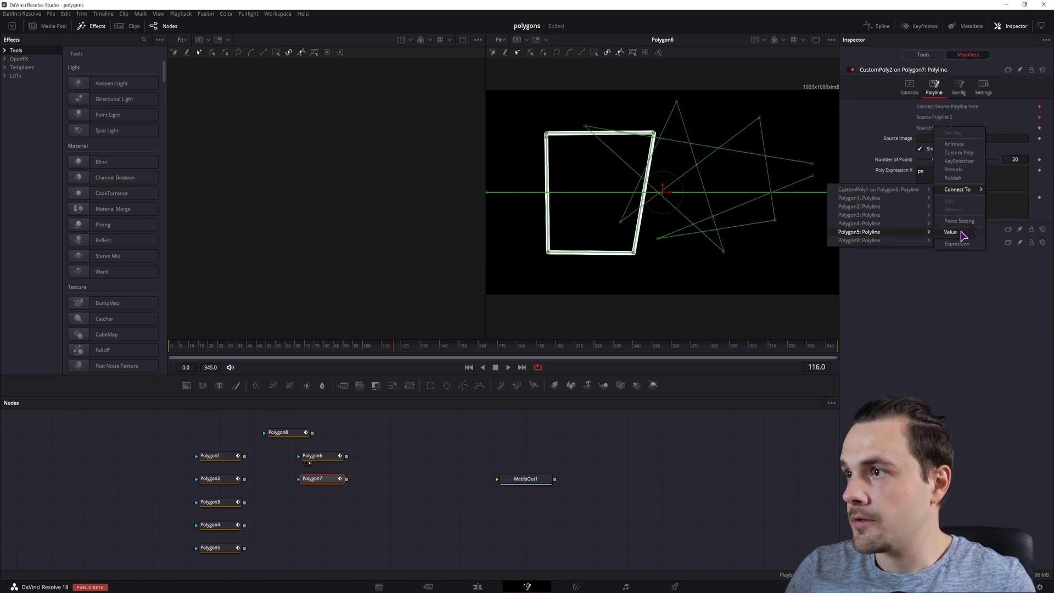
pyautogui.click(961, 232)
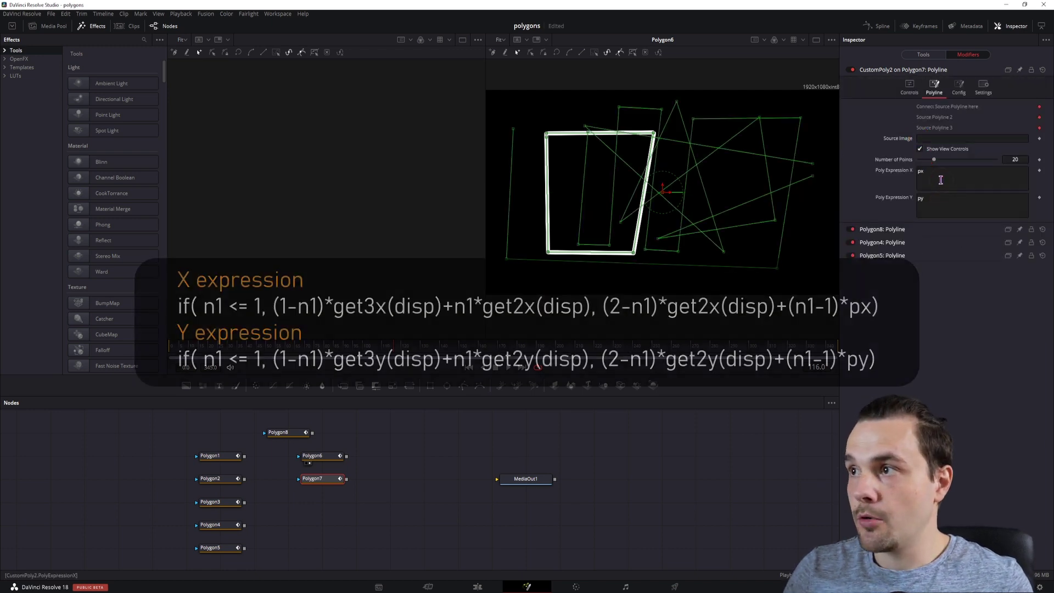
# Set 100 points, paste the X and Y morph expressions, and view Polygon7.
pyautogui.moveTo(934, 159); pyautogui.dragTo(1033, 165)
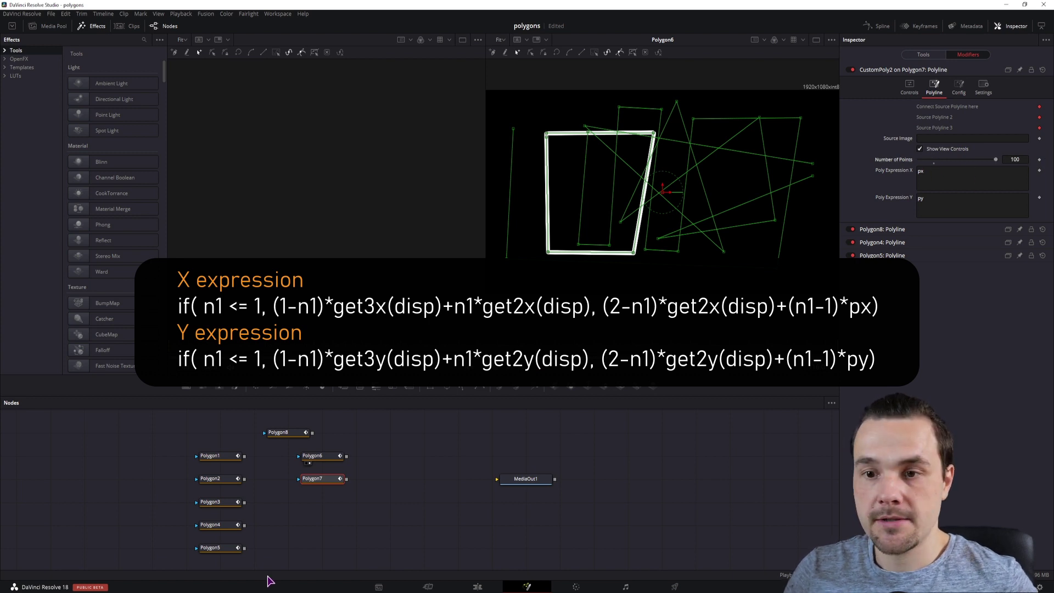
pyautogui.hotkey('ctrl', 'v')
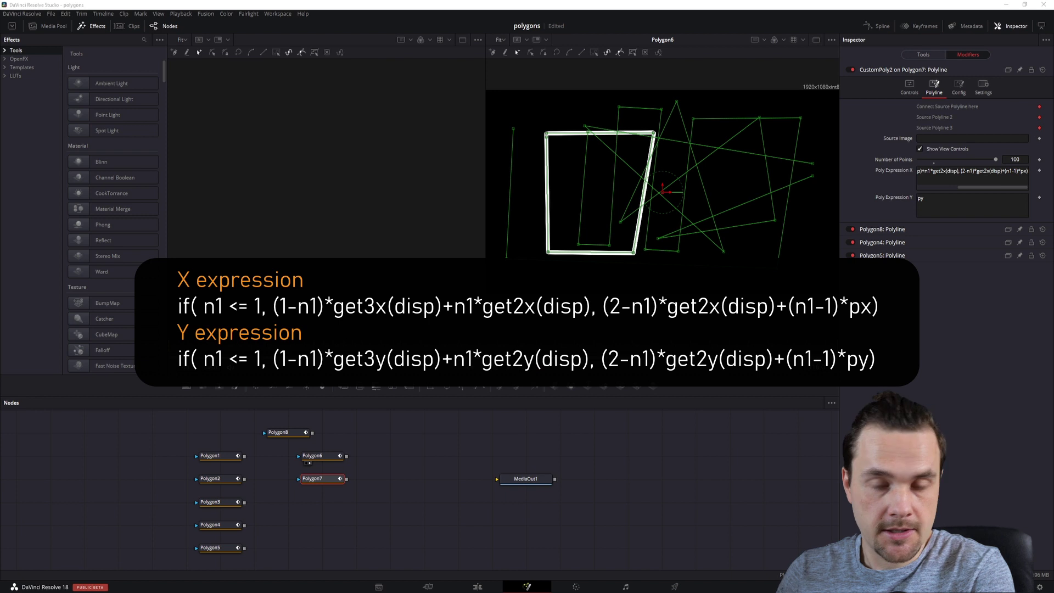
pyautogui.hotkey('ctrl', 'c')
pyautogui.click(931, 202)
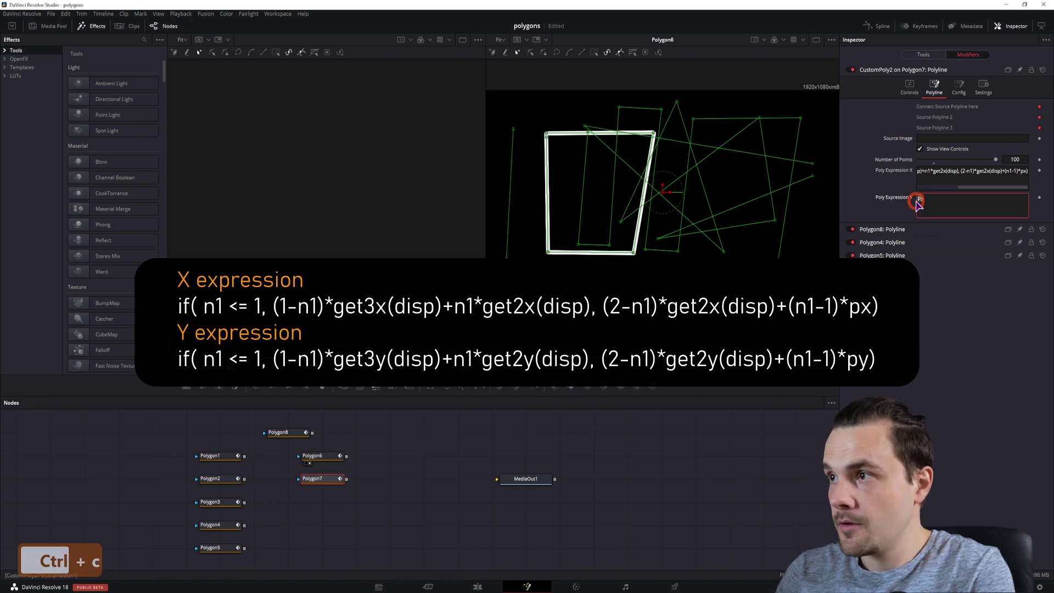
pyautogui.hotkey('ctrl', 'v')
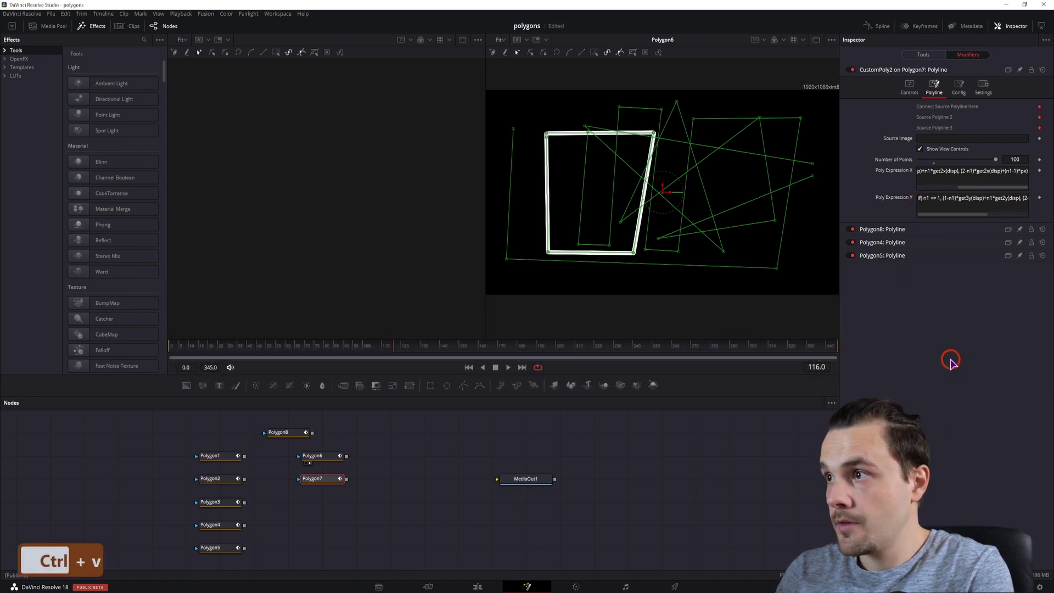
pyautogui.click(306, 486)
# Preview Polygon7's morph by testing Number In 1 values, then show Polygon6 in the right viewer.
pyautogui.click(924, 54)
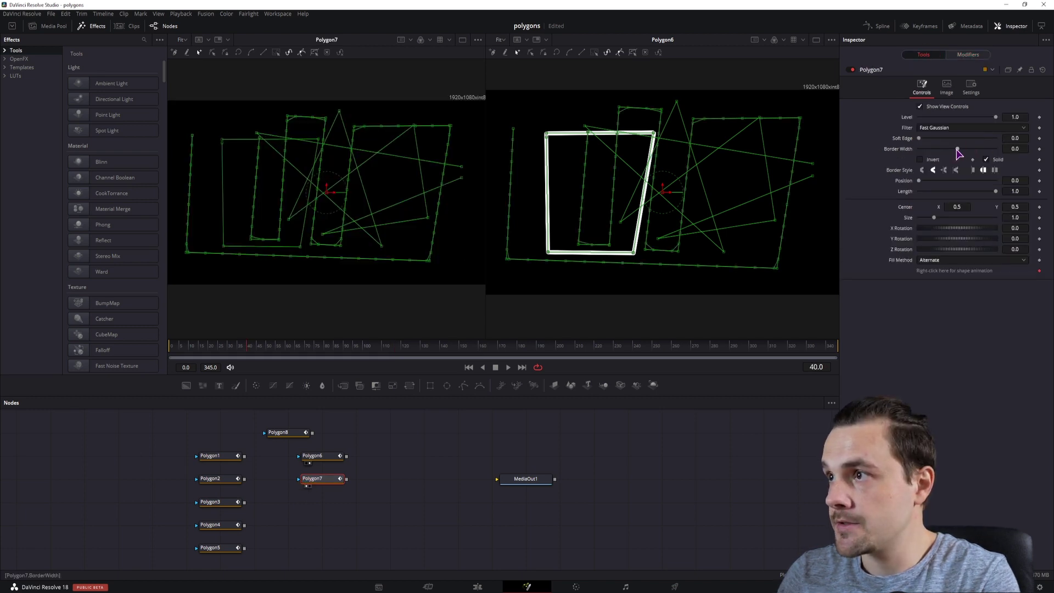
pyautogui.moveTo(959, 149); pyautogui.dragTo(958, 150)
pyautogui.click(526, 349)
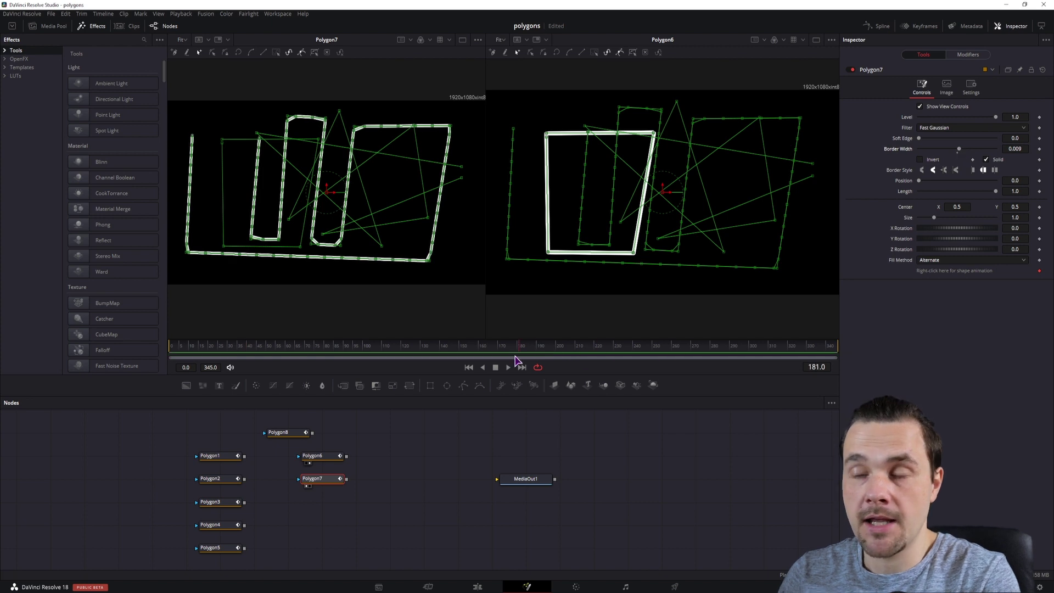
pyautogui.moveTo(516, 360); pyautogui.dragTo(470, 360)
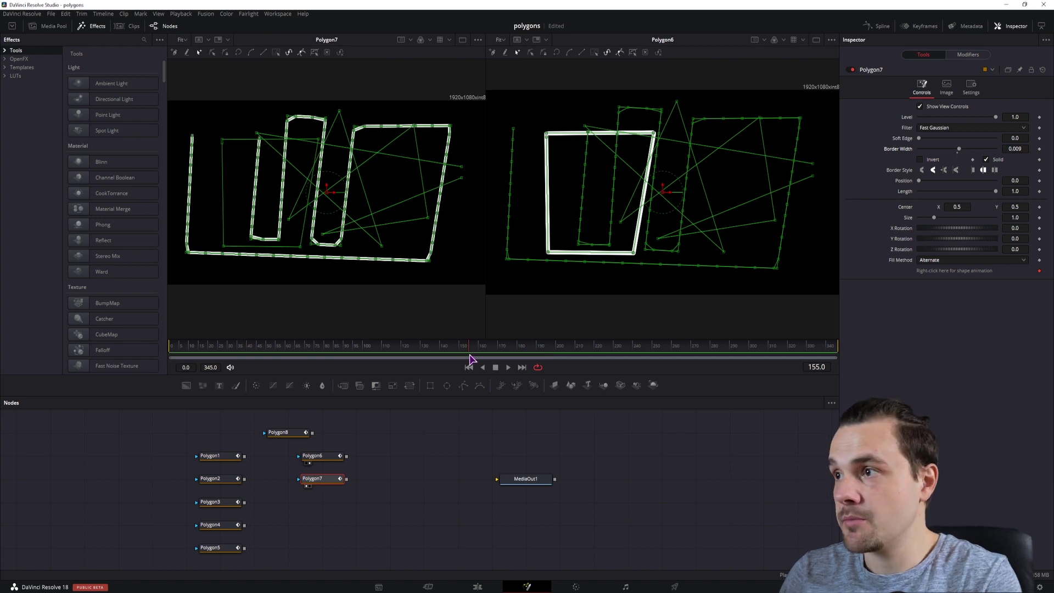
pyautogui.click(969, 55)
pyautogui.click(910, 90)
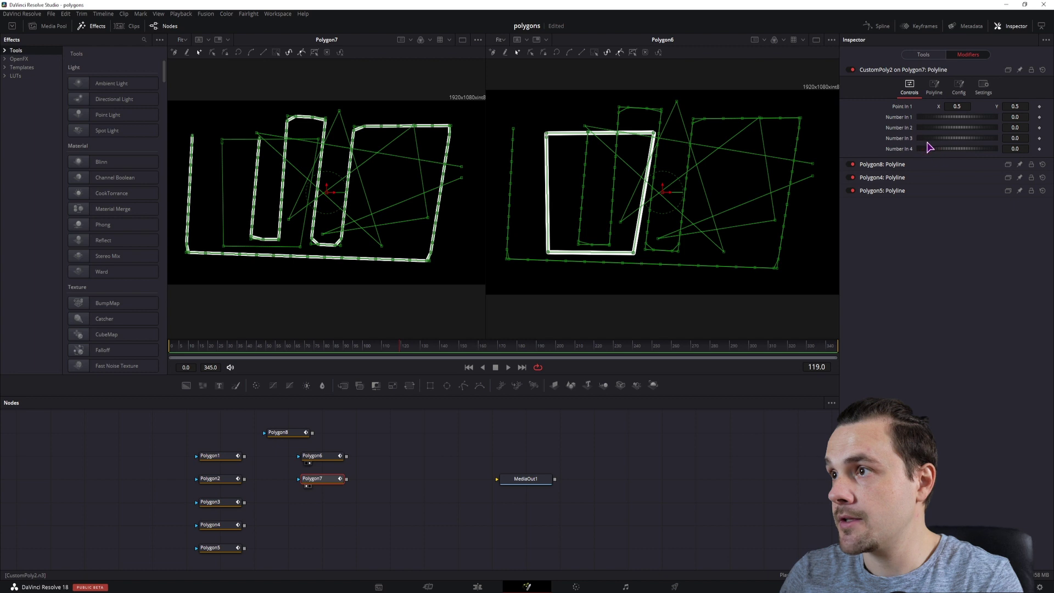
pyautogui.moveTo(930, 117); pyautogui.dragTo(1014, 120)
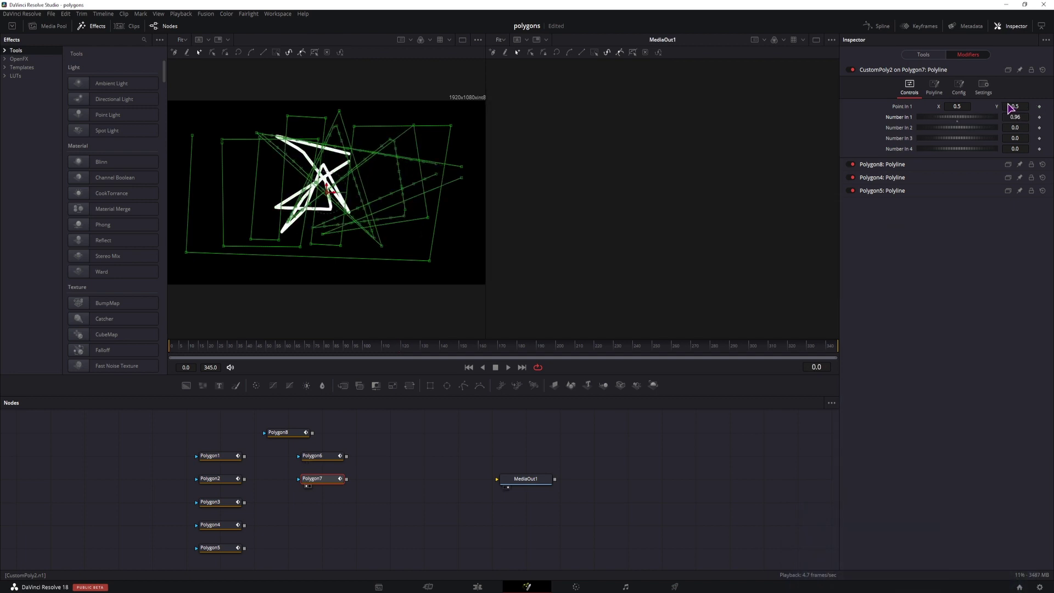
pyautogui.moveTo(975, 108)
pyautogui.mouseDown()
pyautogui.moveTo(924, 112)
pyautogui.moveTo(1047, 125)
pyautogui.moveTo(889, 123)
pyautogui.moveTo(976, 122)
pyautogui.mouseUp()
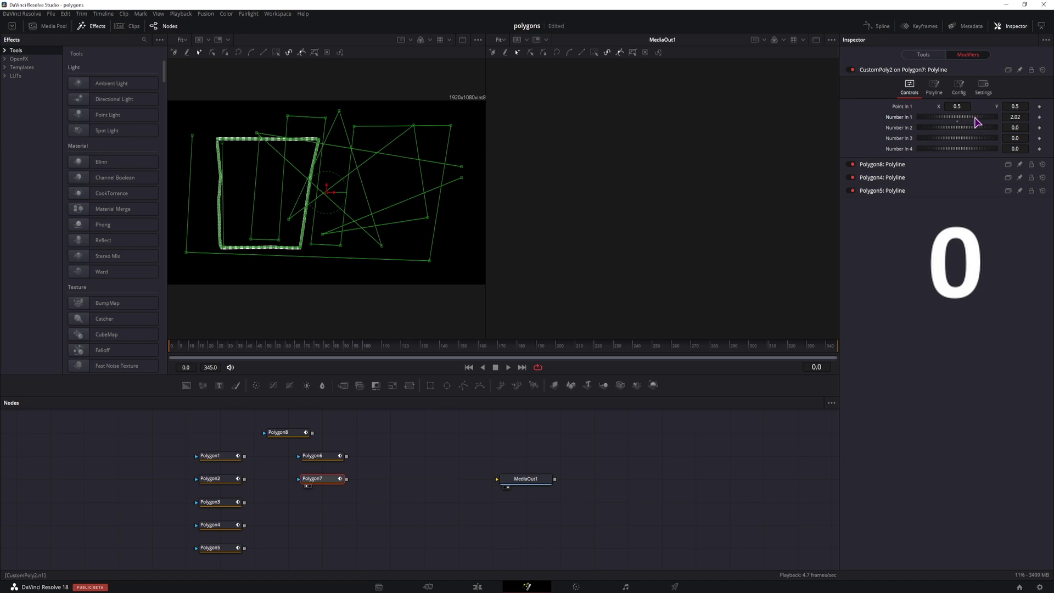
pyautogui.click(328, 462)
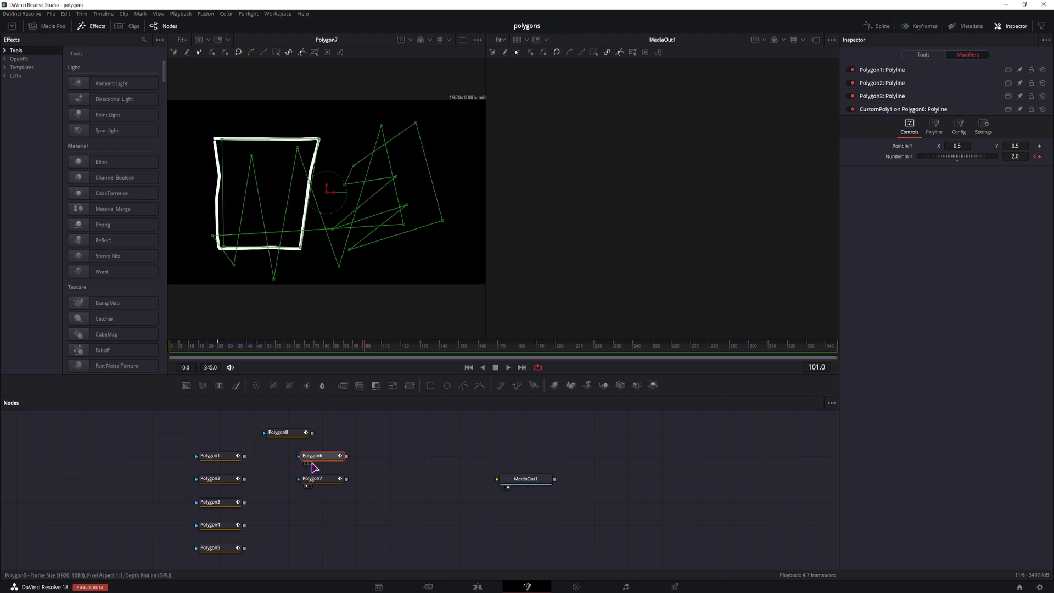
pyautogui.moveTo(312, 465); pyautogui.dragTo(550, 319)
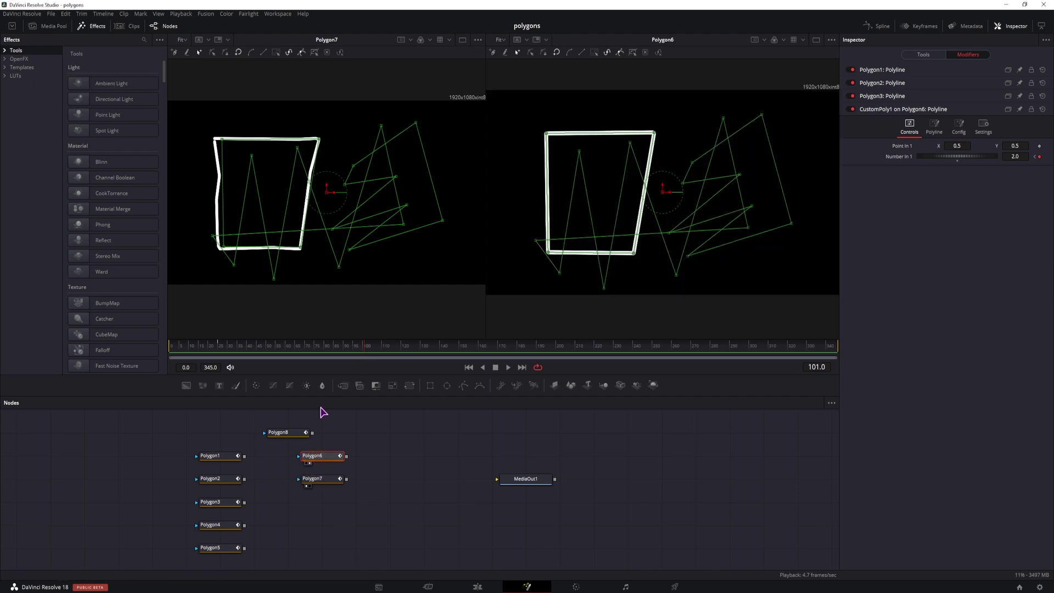
# Keyframe Polygon7's Number In 1 at 2 on frame 101 and 0 on frame 170.
pyautogui.click(325, 481)
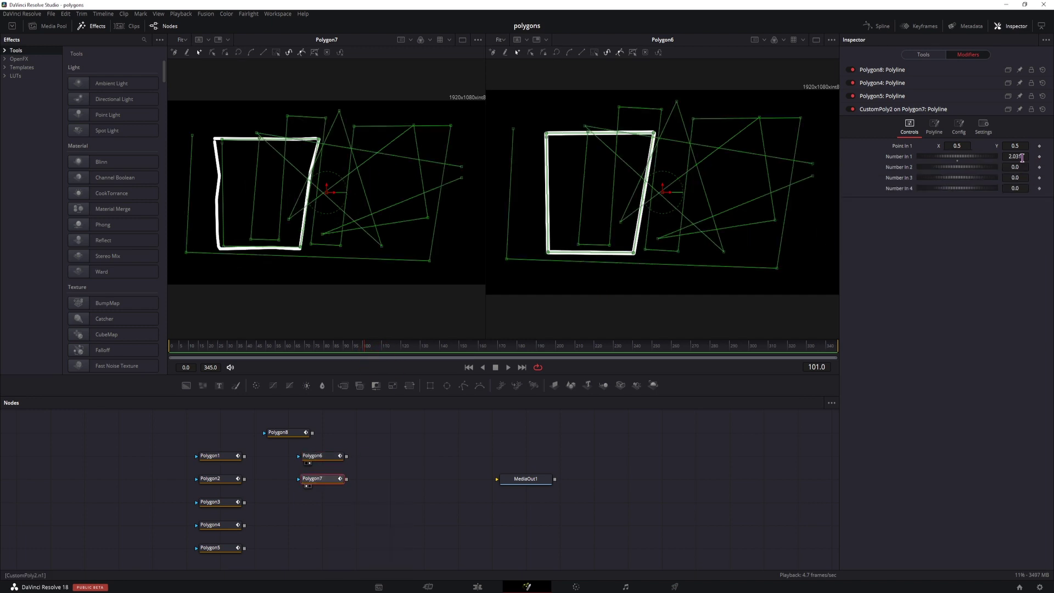
pyautogui.write('2')
pyautogui.press('Return')
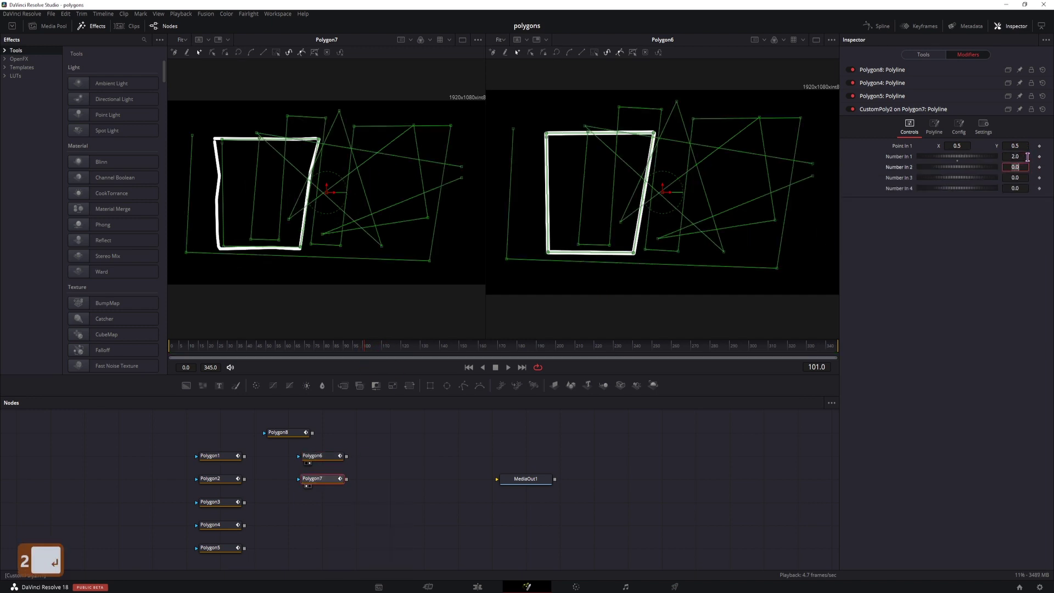
pyautogui.click(1039, 157)
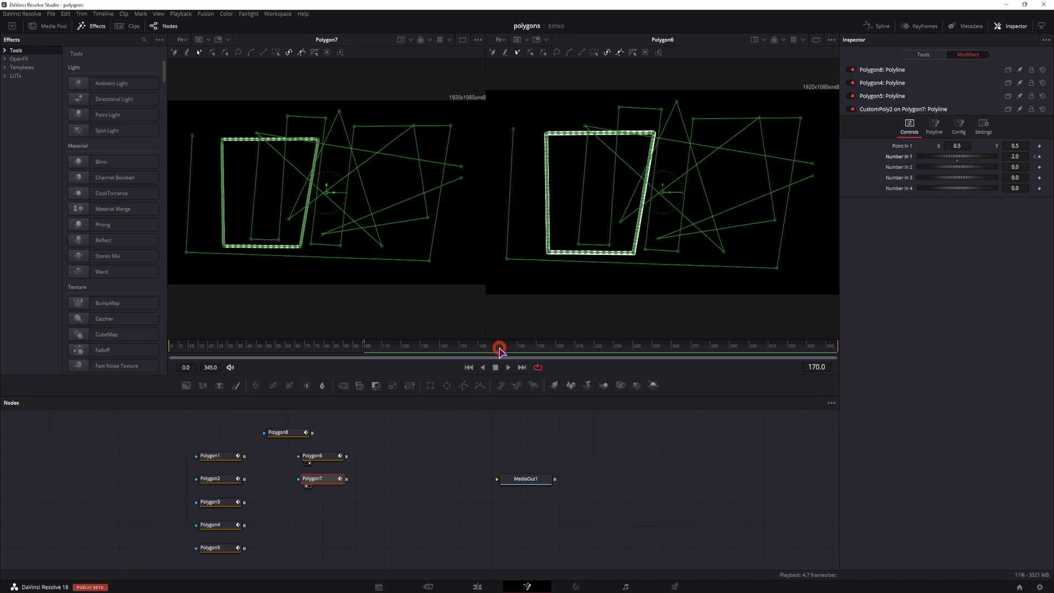
pyautogui.click(816, 275)
pyautogui.write('0')
pyautogui.press('Tab')
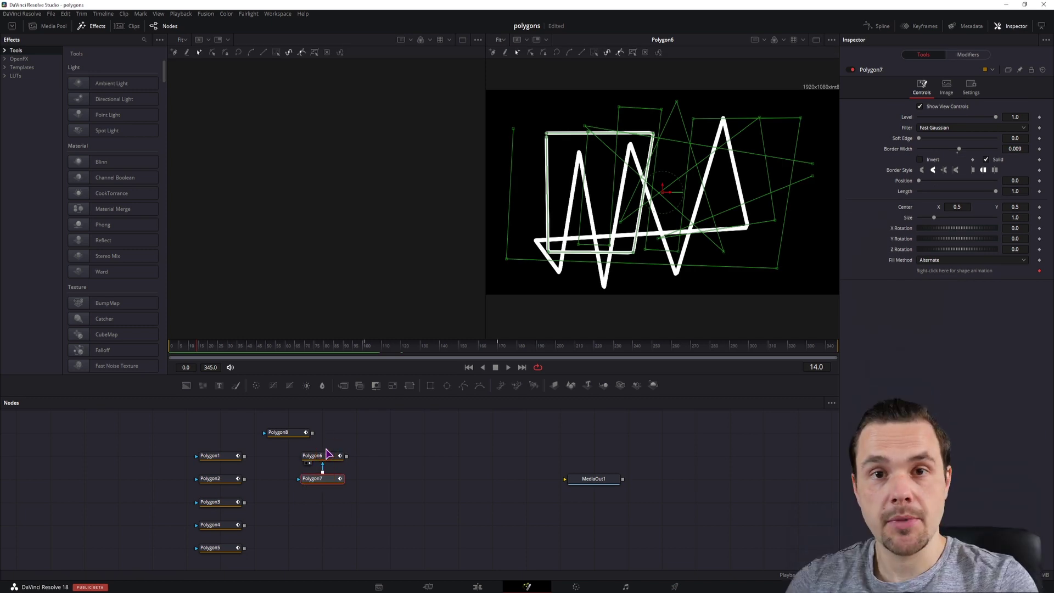
# Add a Background node using Polygon6 as its mask and play the result from frame 18.
pyautogui.click(437, 465)
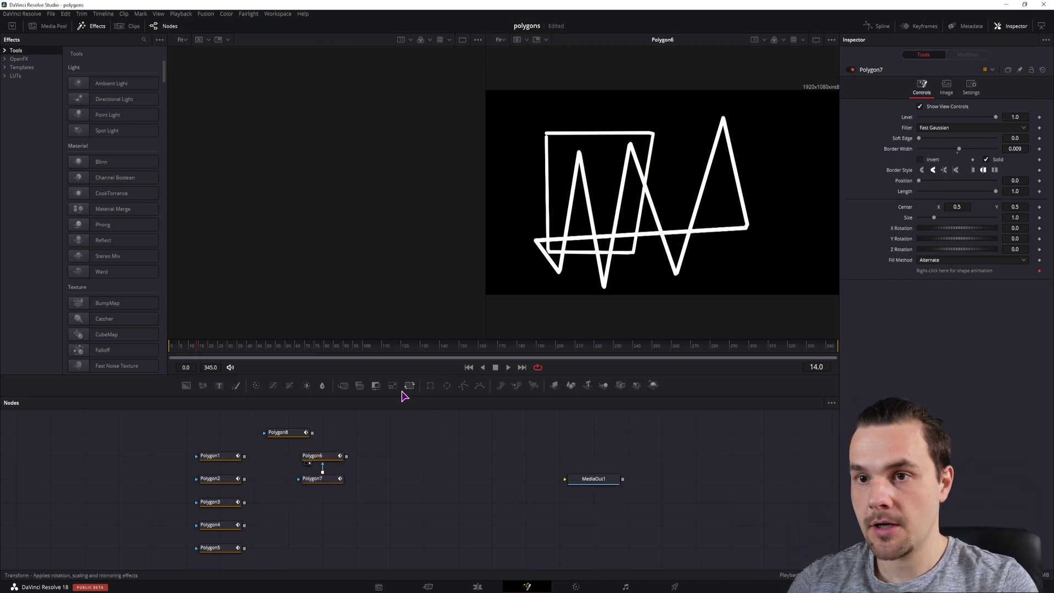
pyautogui.moveTo(188, 385); pyautogui.dragTo(423, 464)
pyautogui.moveTo(347, 456); pyautogui.dragTo(406, 466)
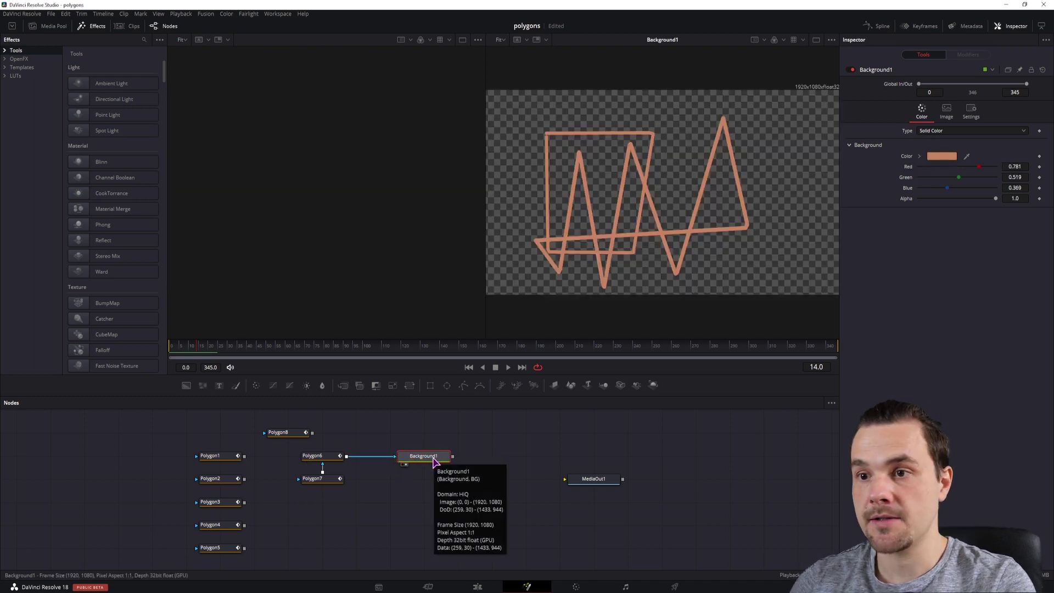
pyautogui.click(206, 346)
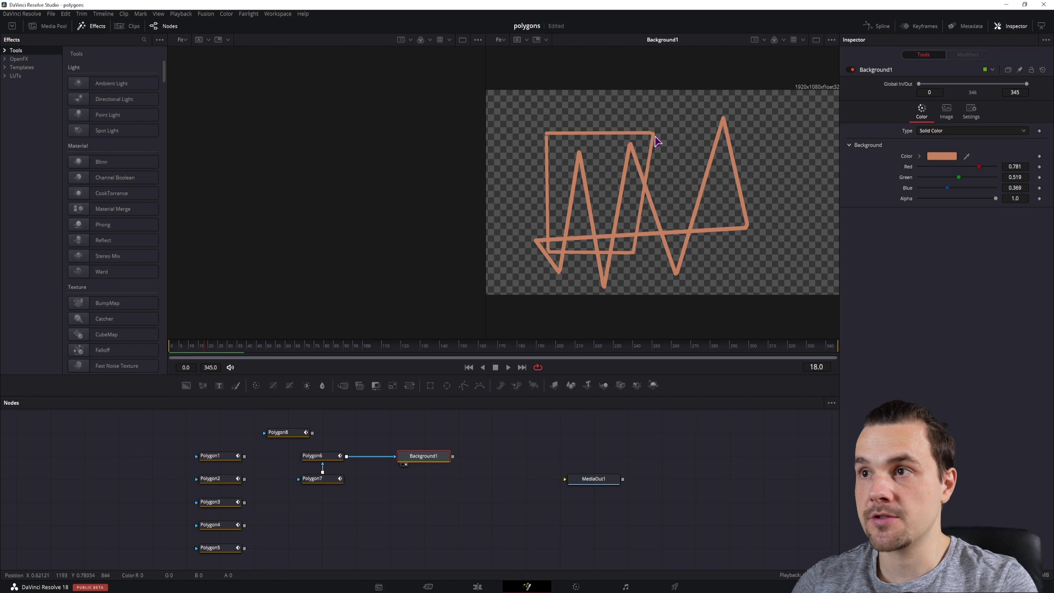
pyautogui.press('space')
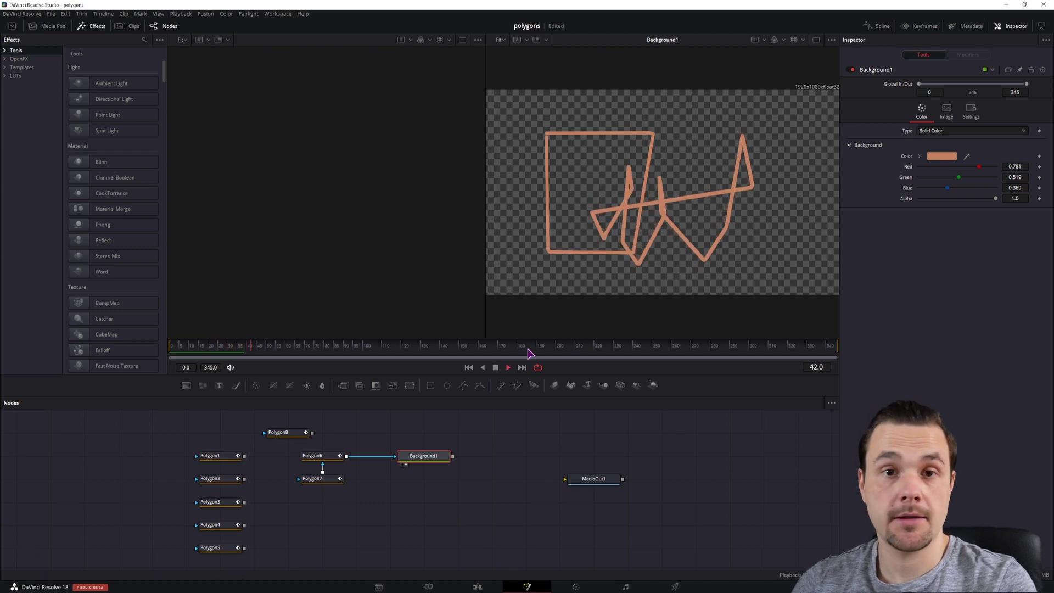
# Key Polygon7's Level at 1.0 on frame 101 and 0 on frame 100, then scrub to check.
pyautogui.click(312, 456)
pyautogui.click(365, 348)
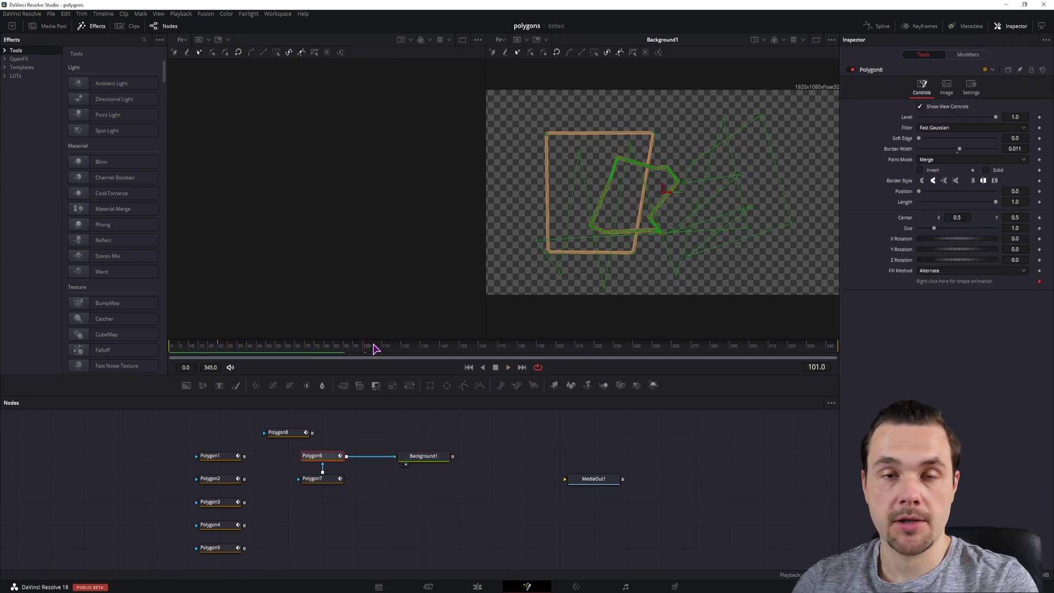
pyautogui.click(318, 479)
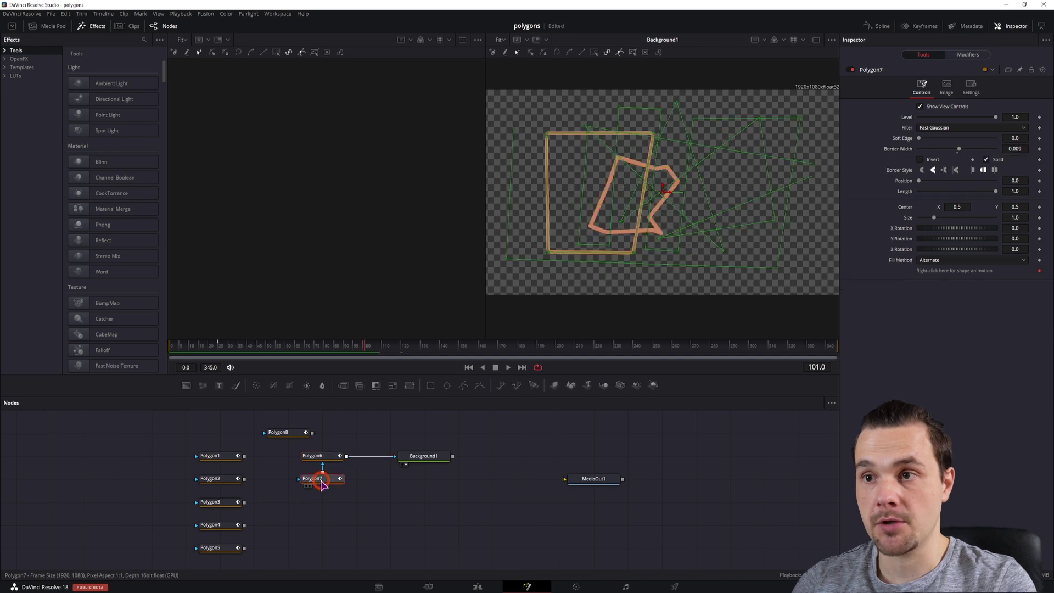
pyautogui.click(1040, 117)
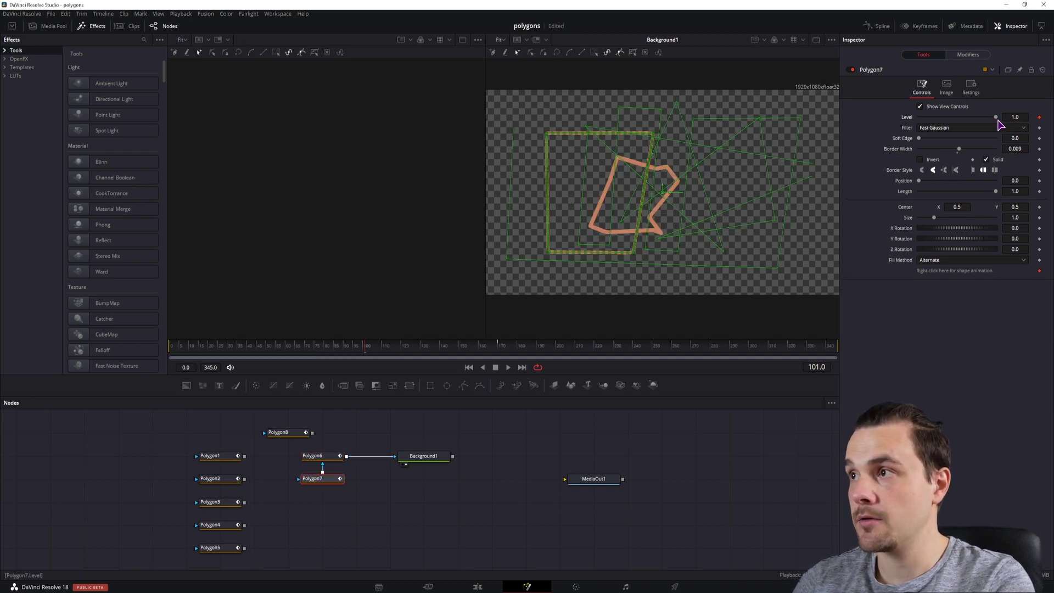
pyautogui.press('Left')
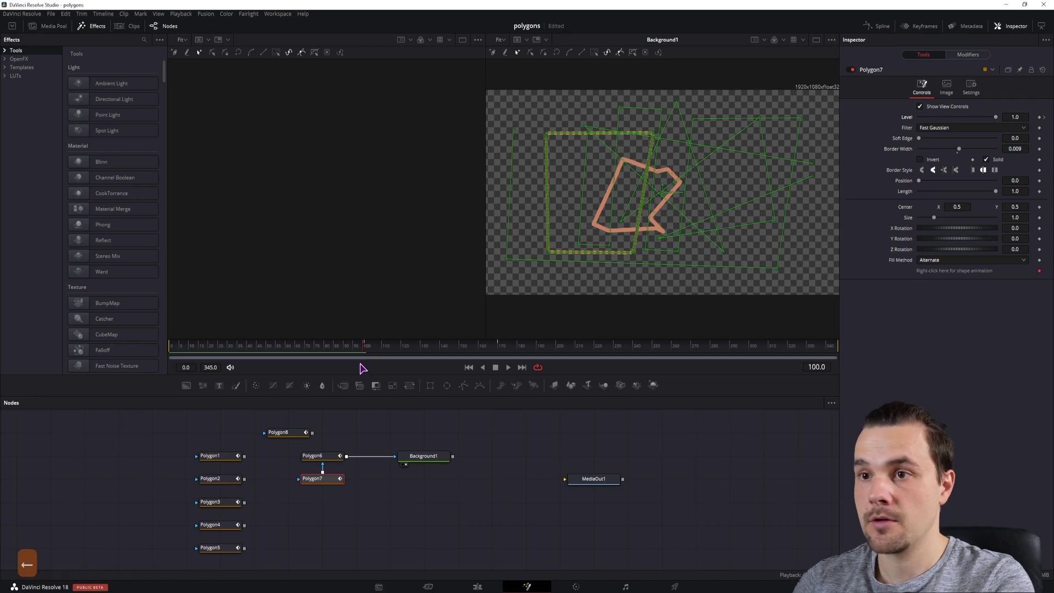
pyautogui.moveTo(997, 118); pyautogui.dragTo(871, 122)
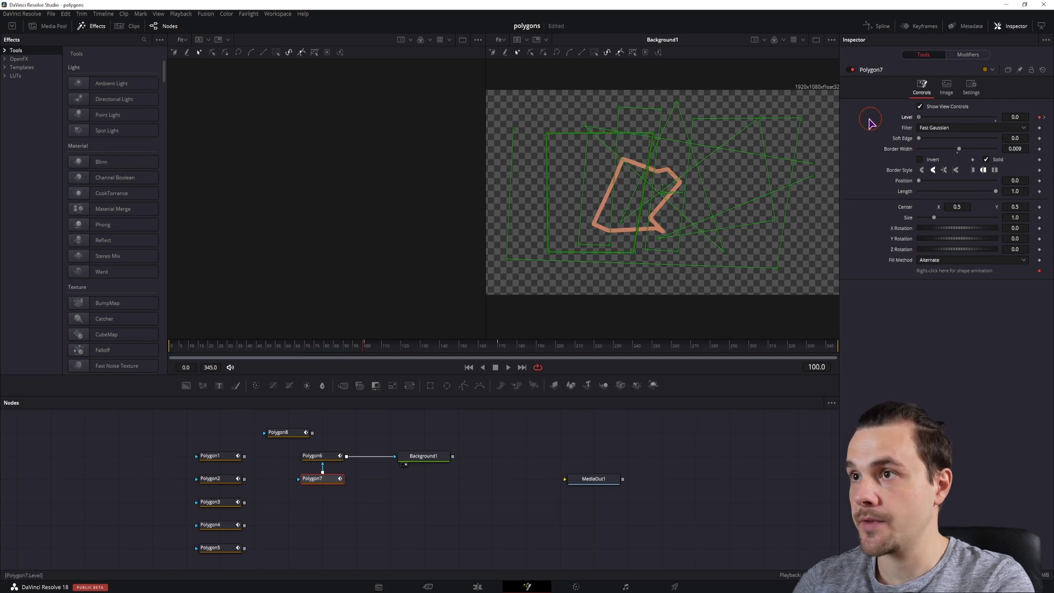
pyautogui.click(190, 351)
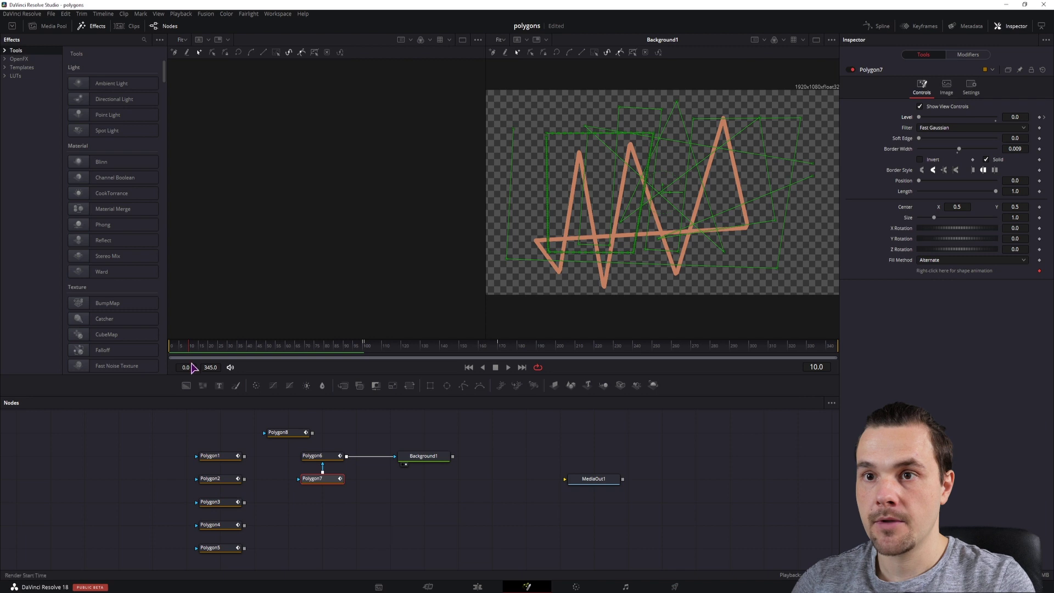
pyautogui.moveTo(189, 351); pyautogui.dragTo(368, 352)
pyautogui.click(312, 456)
# Set Polygon6's morph value to 2 and step through frames from 95 to preview the morph.
pyautogui.click(968, 55)
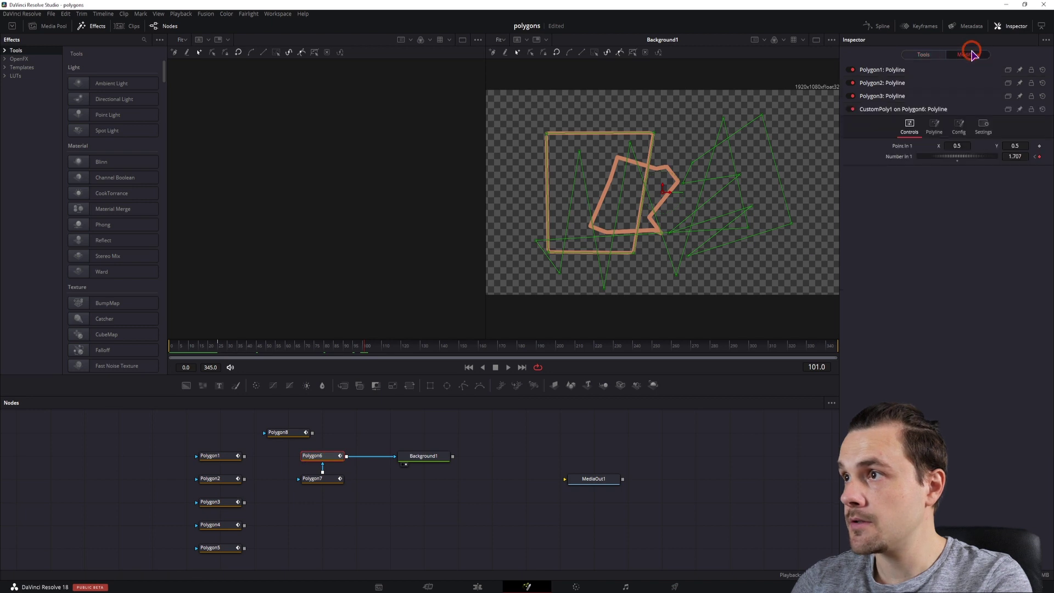
pyautogui.click(1016, 157)
pyautogui.write('2')
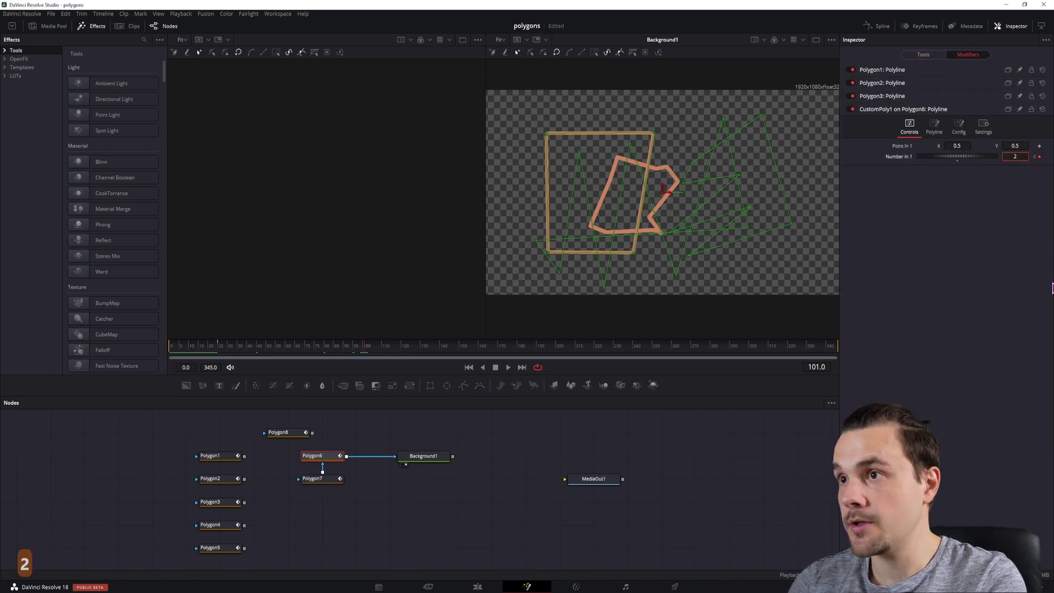
pyautogui.press('Return')
pyautogui.click(499, 496)
pyautogui.click(359, 345)
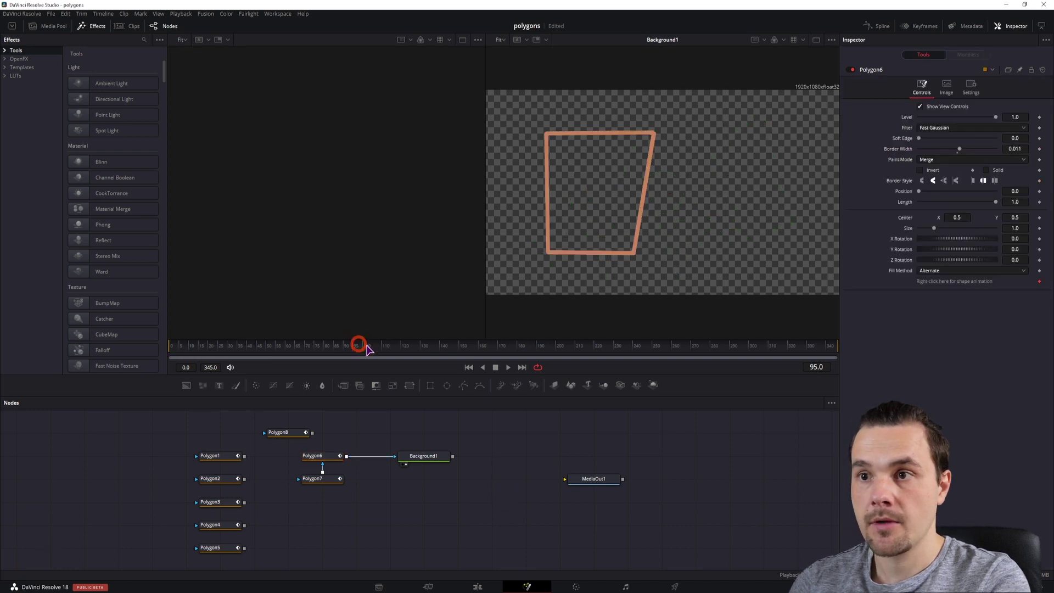
pyautogui.press('Right')
pyautogui.press('Right')
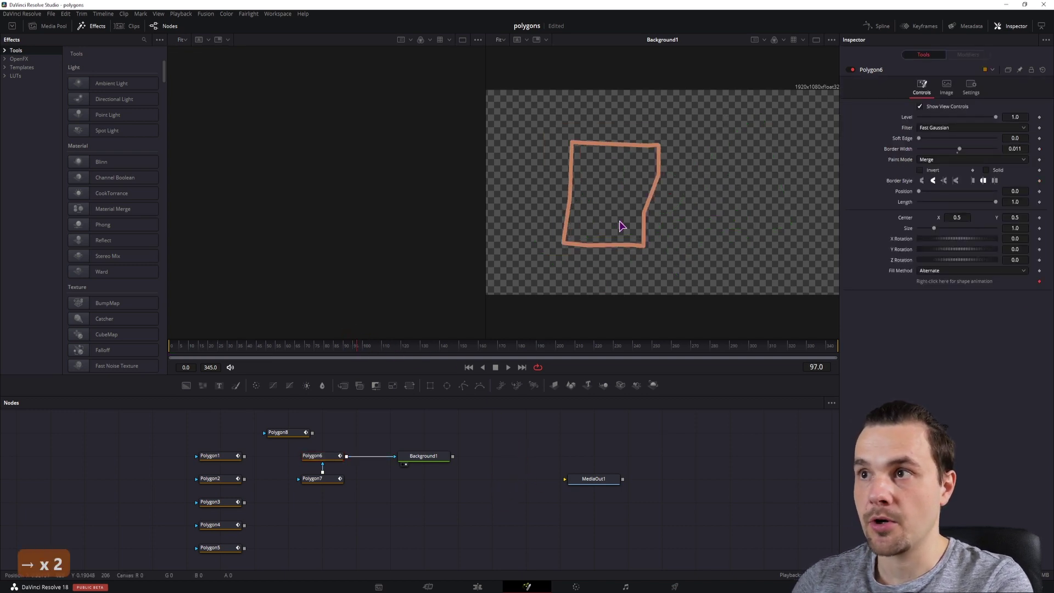
pyautogui.press('Right')
pyautogui.press('Right')
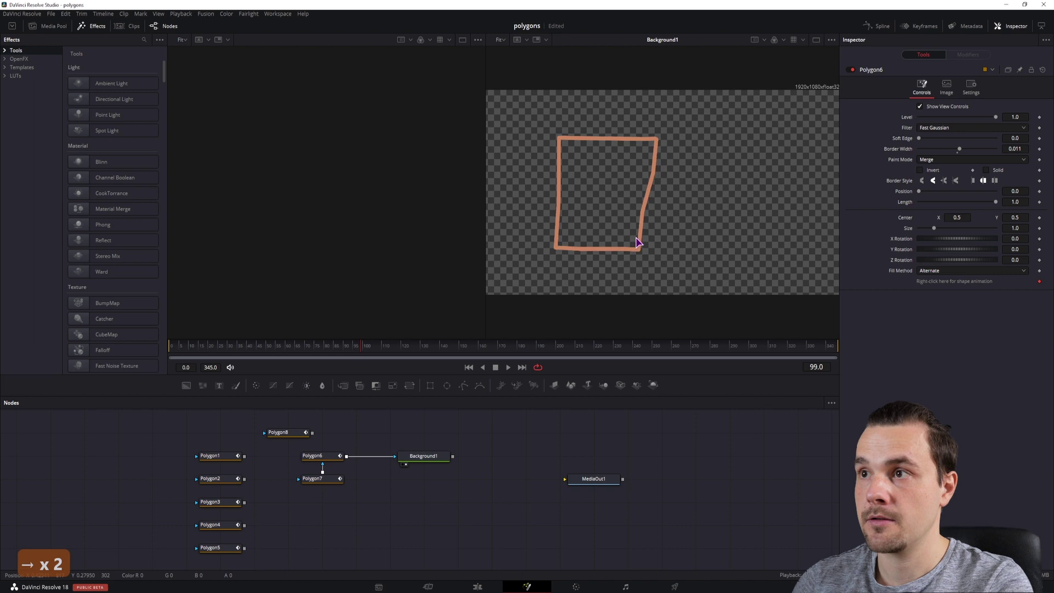
pyautogui.press('Right')
pyautogui.press('Right')
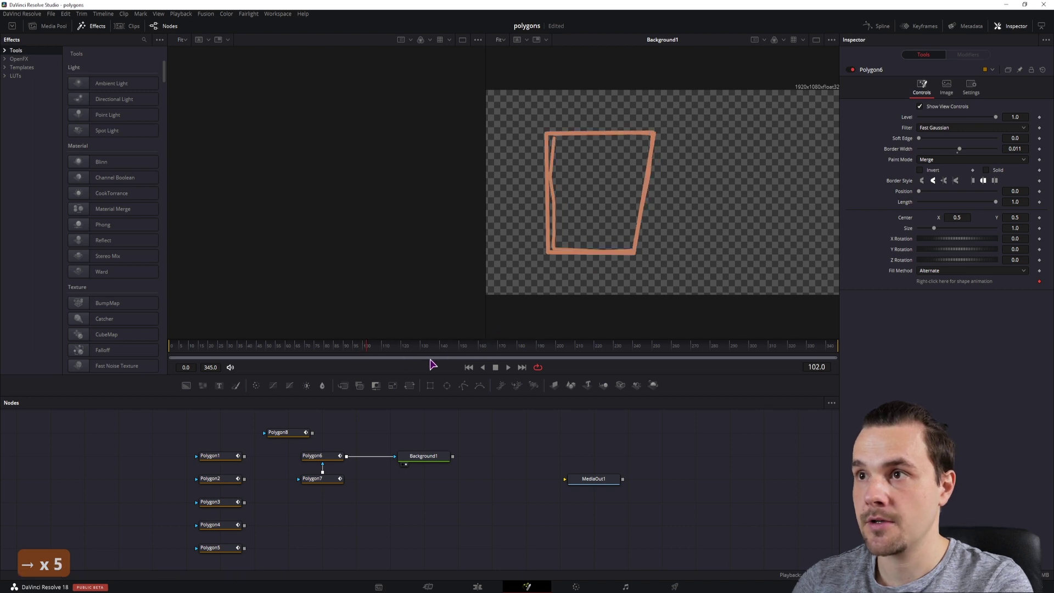
pyautogui.press('Right')
pyautogui.press('Right')
pyautogui.press('Right')
pyautogui.press('Right')
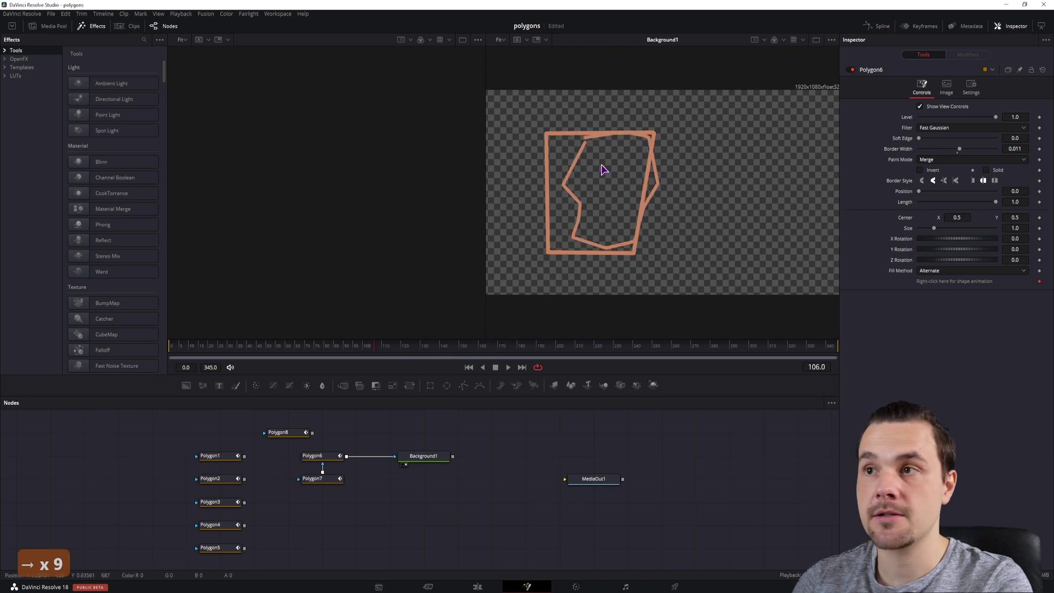
pyautogui.press('Right')
pyautogui.press('Left')
# Key Polygon6's Level at 1 on frame 101 and 0 on frame 102, then check the switch.
pyautogui.click(315, 460)
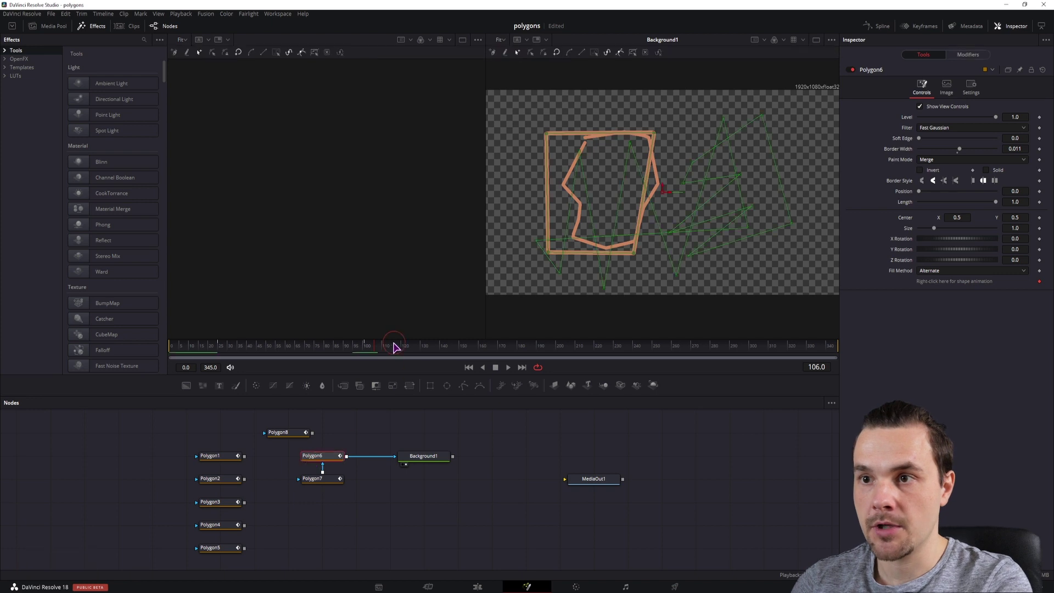
pyautogui.press('Left')
pyautogui.press('Left')
pyautogui.press('Left')
pyautogui.press('Left')
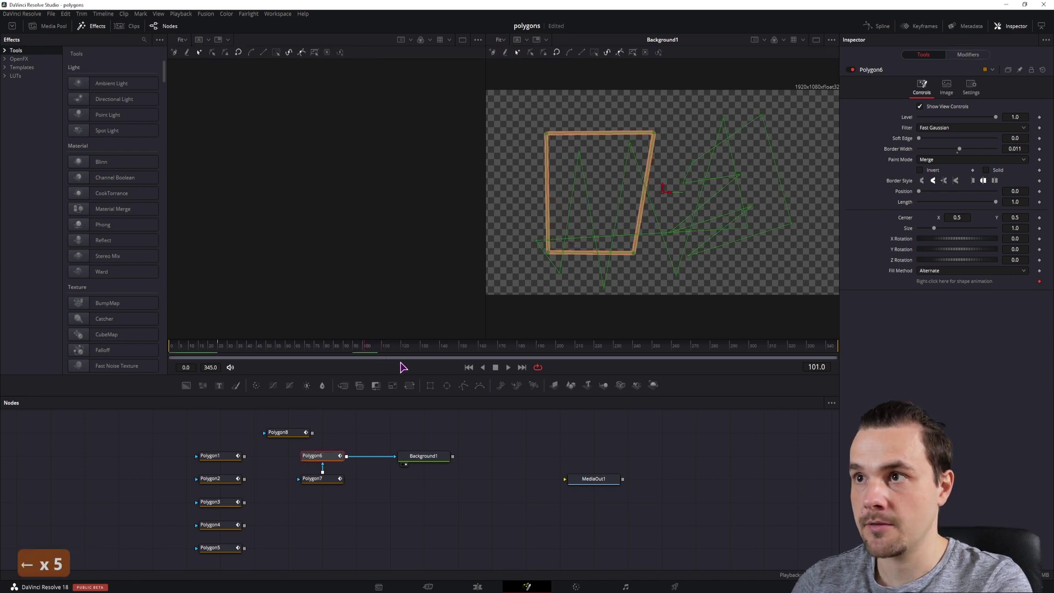
pyautogui.press('Right')
pyautogui.press('Left')
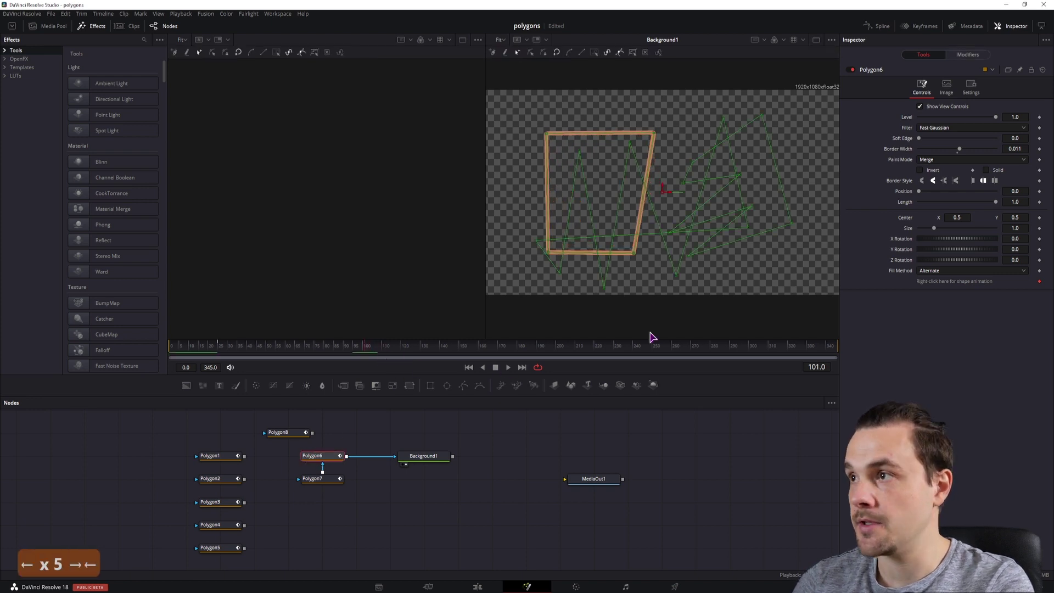
pyautogui.click(1039, 117)
pyautogui.press('Right')
pyautogui.moveTo(997, 118); pyautogui.dragTo(919, 117)
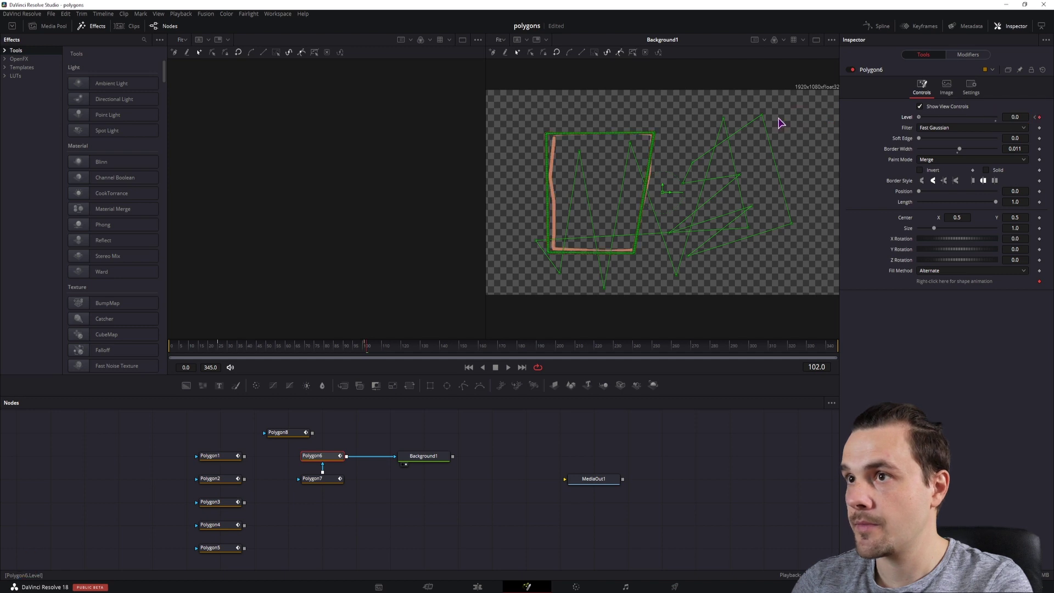
pyautogui.click(549, 485)
pyautogui.press('Left')
pyautogui.press('Left')
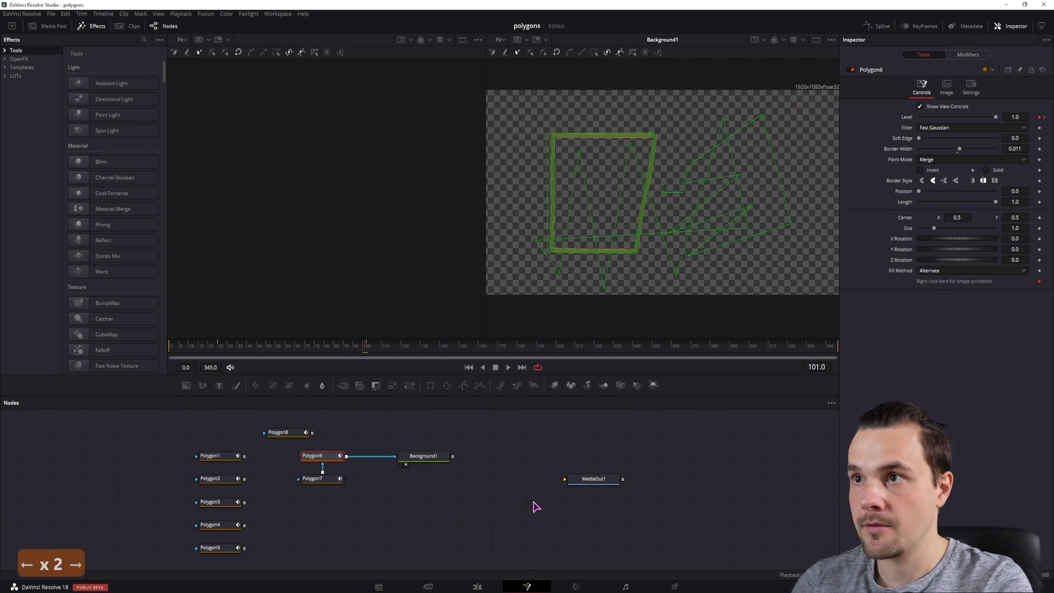
pyautogui.press('Right')
pyautogui.press('Right')
pyautogui.press('Right')
pyautogui.press('Right')
pyautogui.press('Left')
pyautogui.press('Left')
pyautogui.press('Left')
pyautogui.press('Right')
pyautogui.press('Right')
pyautogui.press('Right')
pyautogui.press('Left')
pyautogui.press('Left')
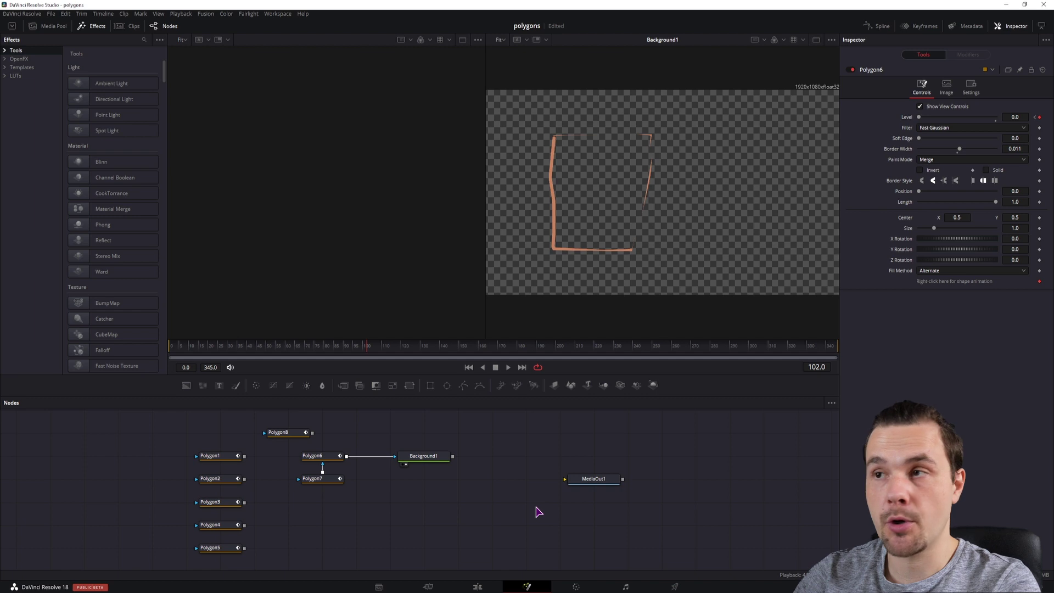
pyautogui.press('Right')
pyautogui.press('Right')
pyautogui.press('Right')
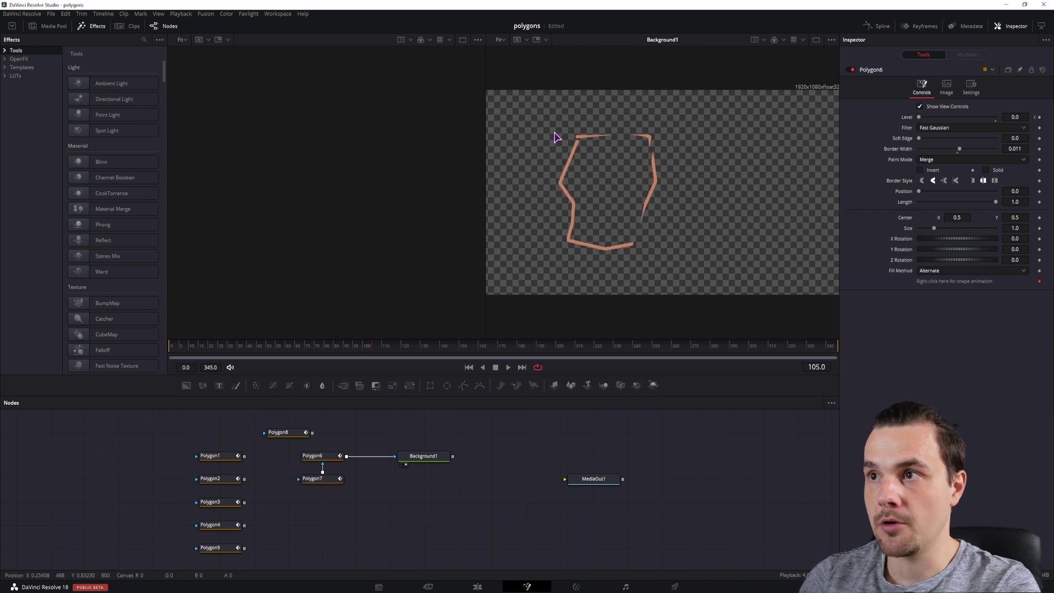
# Connect Polygon7 into Polygon6's mask input and set Polygon6's paint mode to Add.
pyautogui.press('Right')
pyautogui.press('Right')
pyautogui.press('Right')
pyautogui.press('Right')
pyautogui.press('Right')
pyautogui.press('Right')
pyautogui.press('Right')
pyautogui.press('Right')
pyautogui.press('Right')
pyautogui.press('Right')
pyautogui.press('Right')
pyautogui.press('Right')
pyautogui.press('Right')
pyautogui.press('Right')
pyautogui.press('Right')
pyautogui.press('Right')
pyautogui.press('Right')
pyautogui.press('Right')
pyautogui.press('Right')
pyautogui.press('Right')
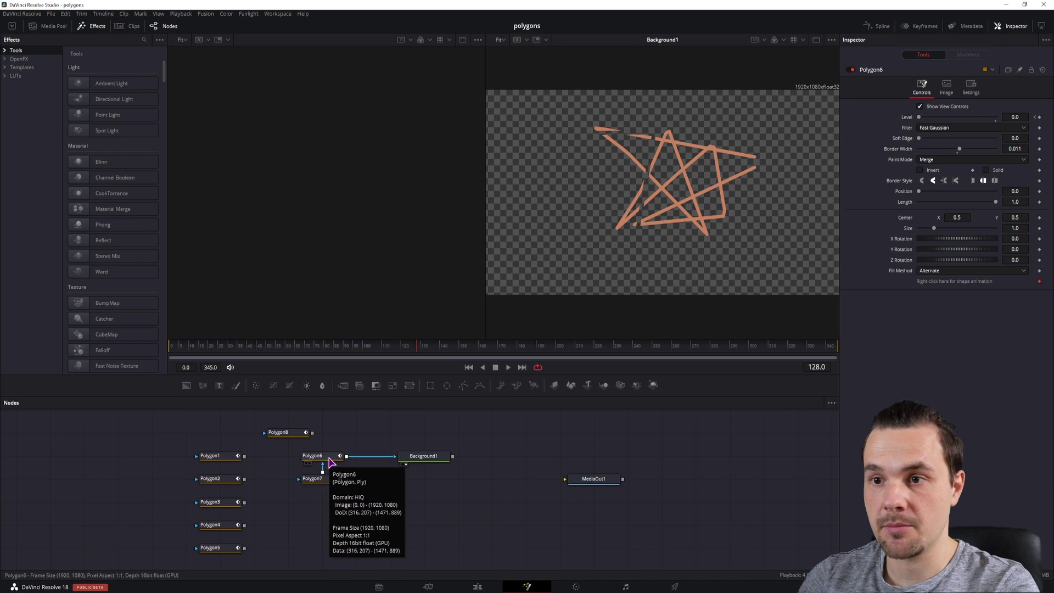
pyautogui.click(321, 458)
pyautogui.moveTo(323, 466); pyautogui.dragTo(329, 477)
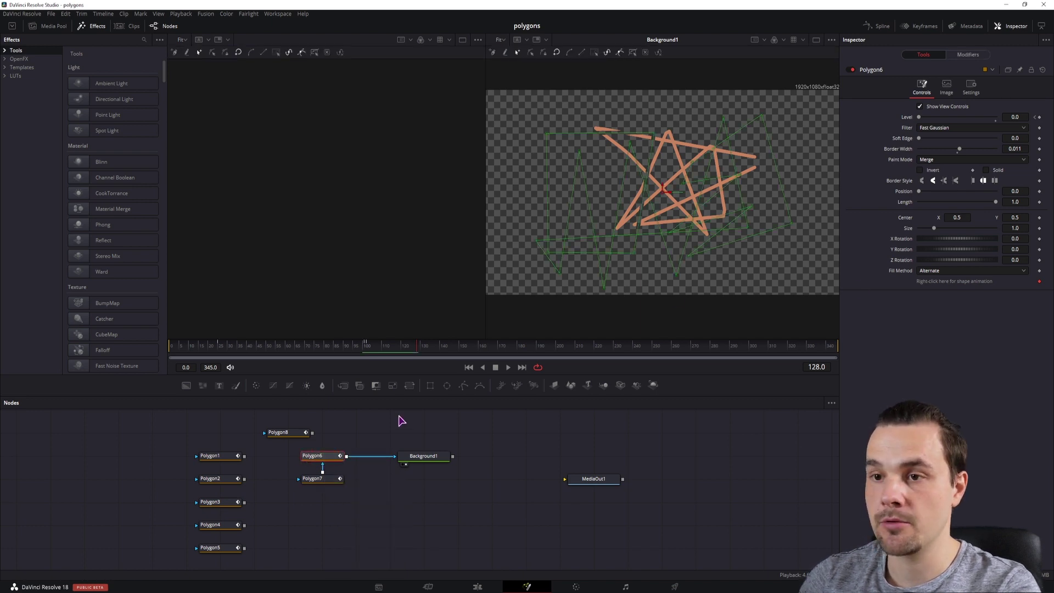
pyautogui.click(324, 478)
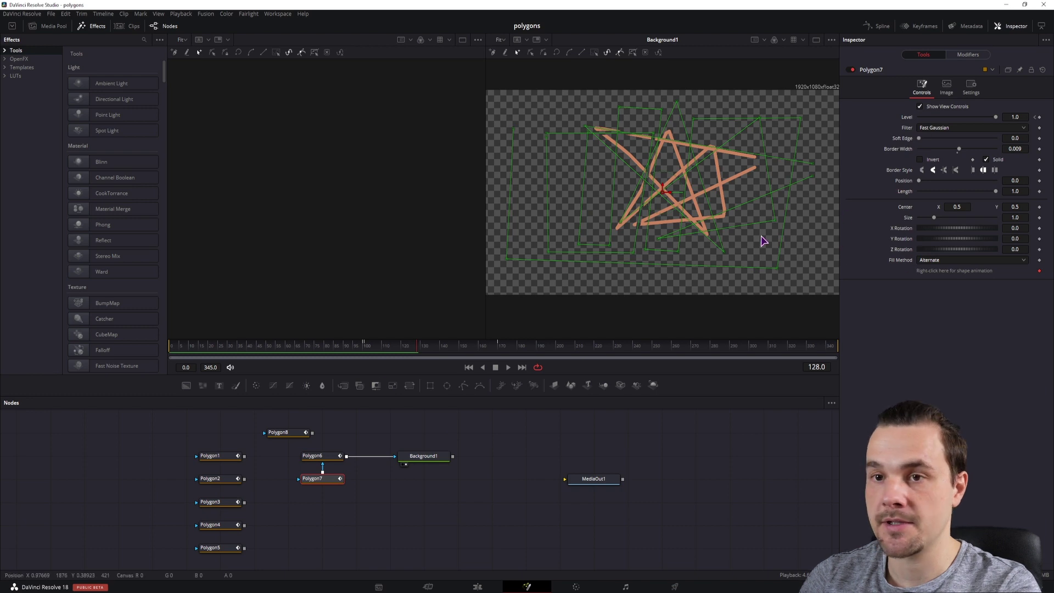
pyautogui.click(318, 456)
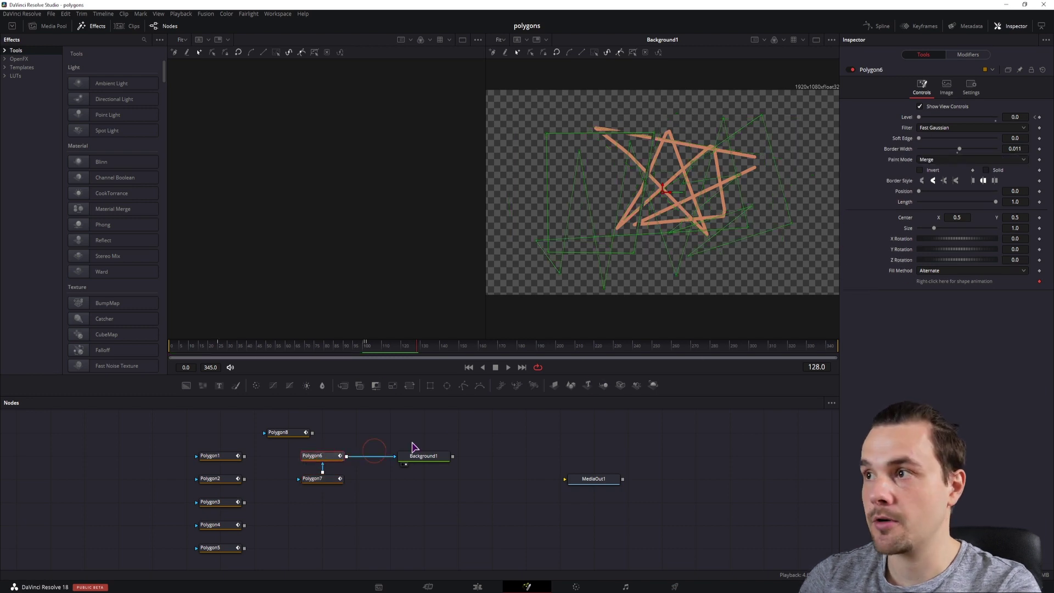
pyautogui.click(932, 160)
pyautogui.click(925, 180)
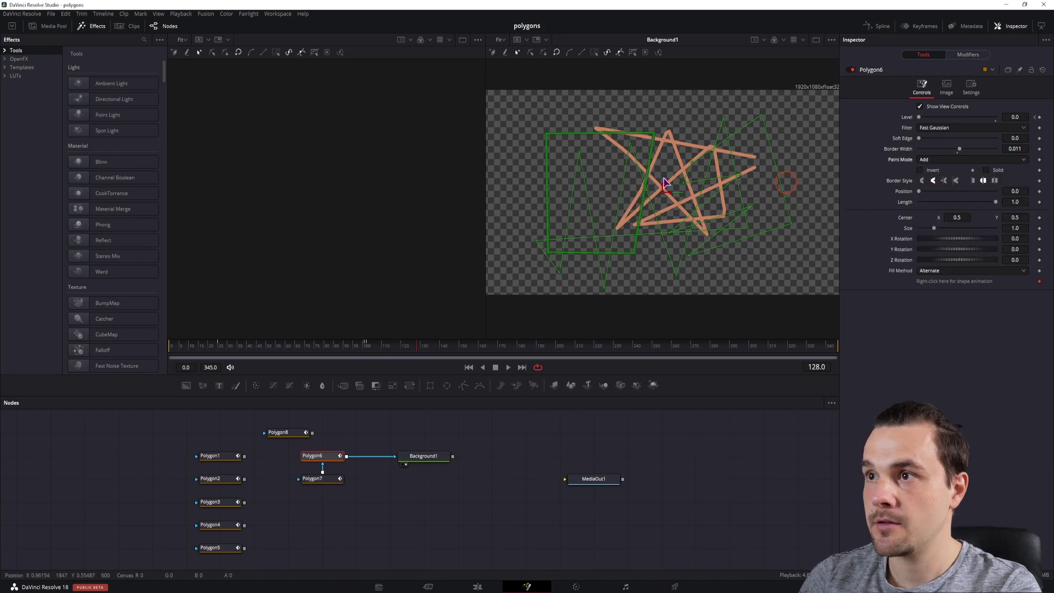
# Try outline Length values from 0.0 to 0.289, then select Polygon1 through Polygon5.
pyautogui.click(712, 464)
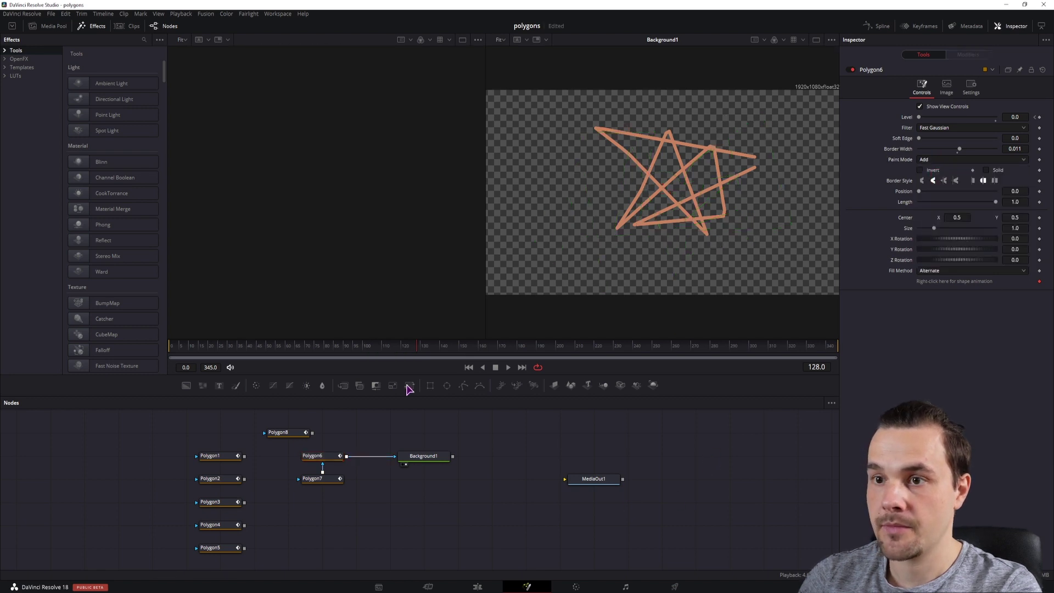
pyautogui.click(323, 457)
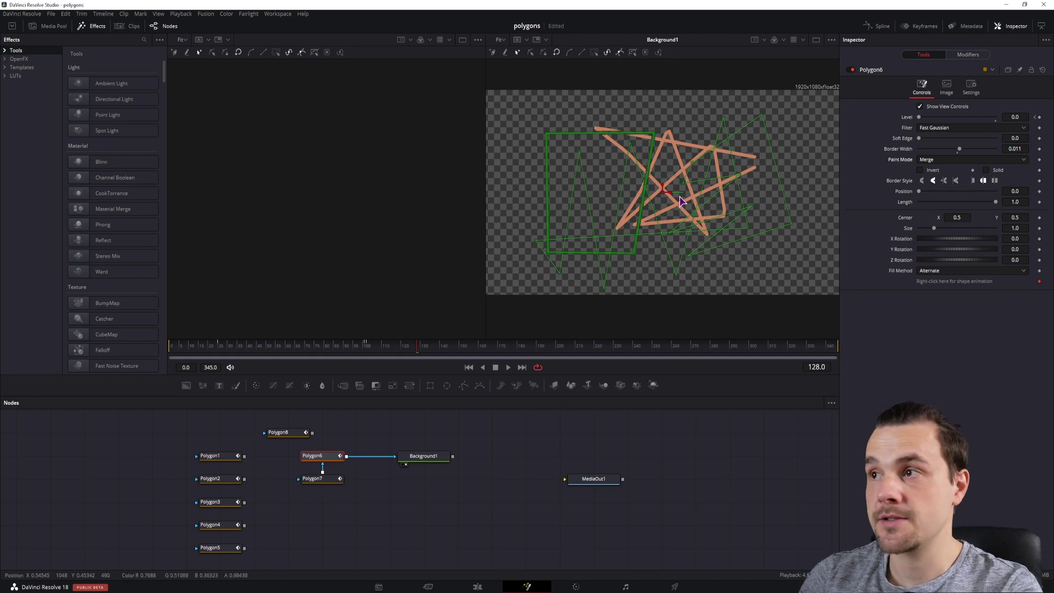
pyautogui.click(696, 457)
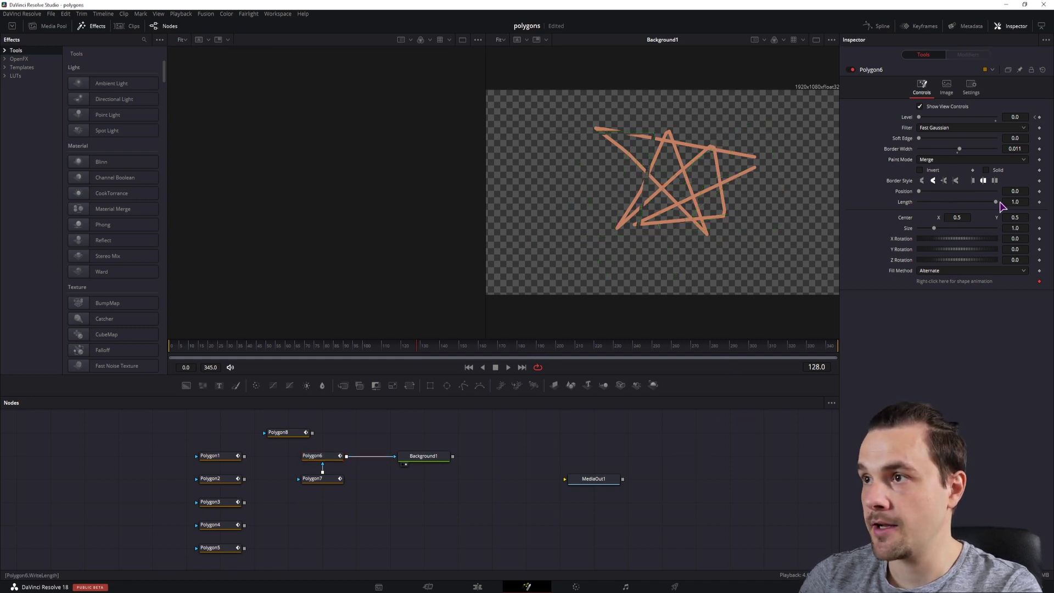
pyautogui.moveTo(995, 204); pyautogui.dragTo(904, 206)
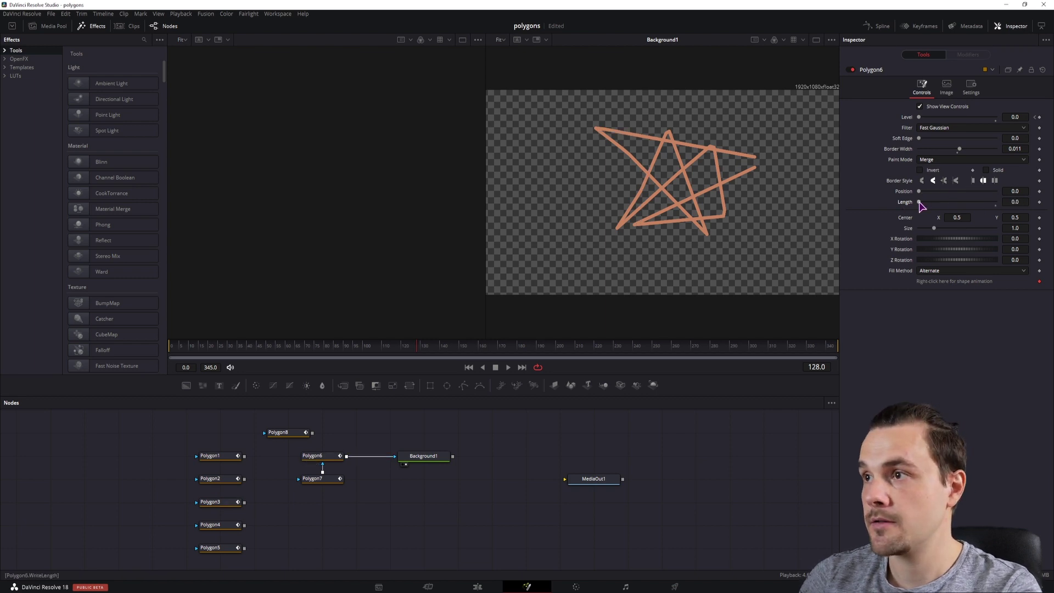
pyautogui.moveTo(920, 206); pyautogui.dragTo(942, 205)
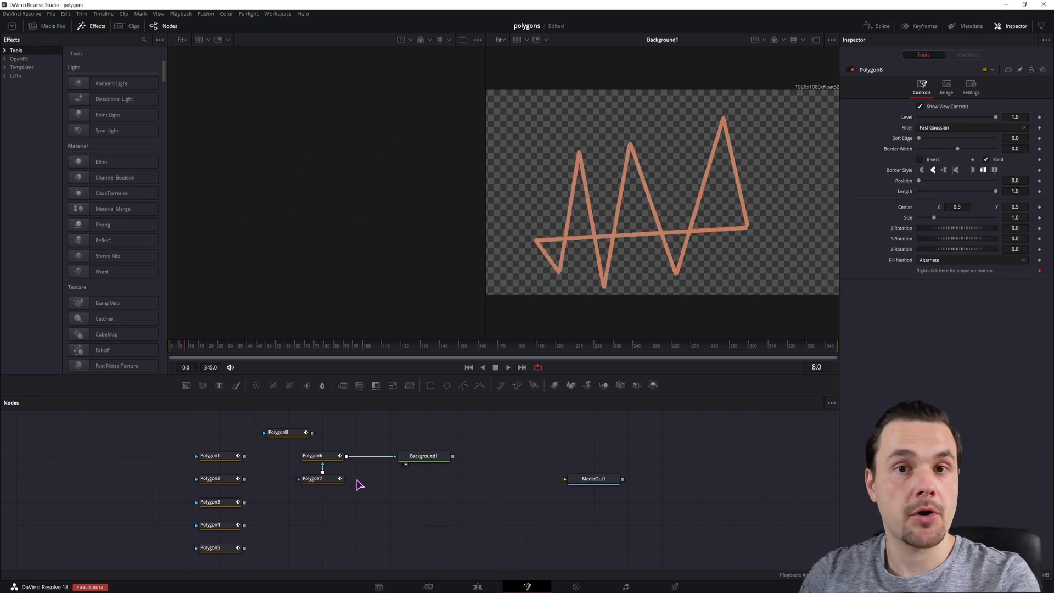
pyautogui.moveTo(242, 437); pyautogui.dragTo(203, 557)
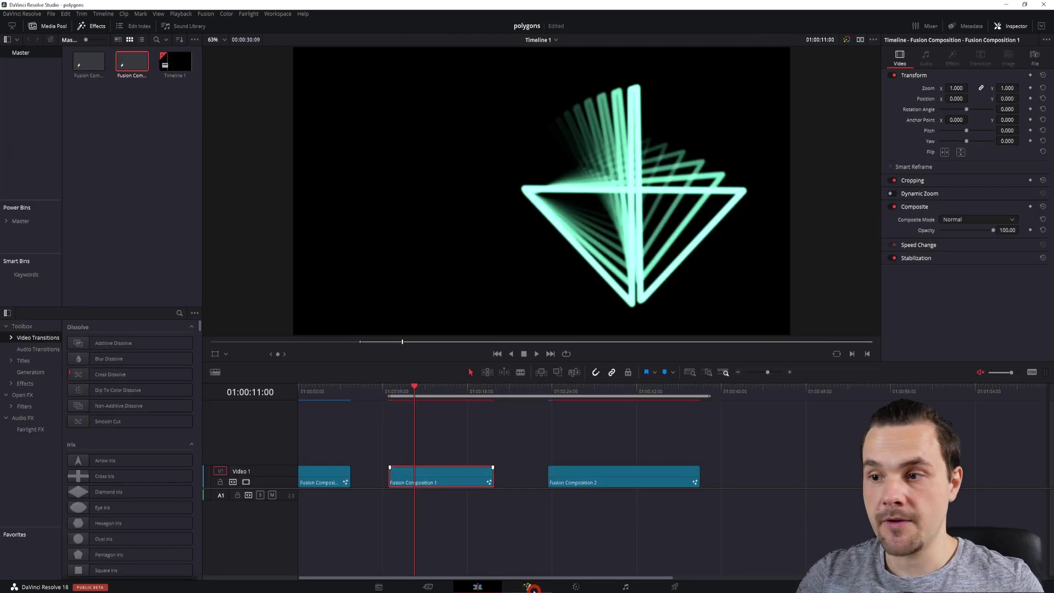
# Open the finished glowing teal triangles comp and inspect the Blur1 and Duplicate1 nodes.
pyautogui.click(530, 587)
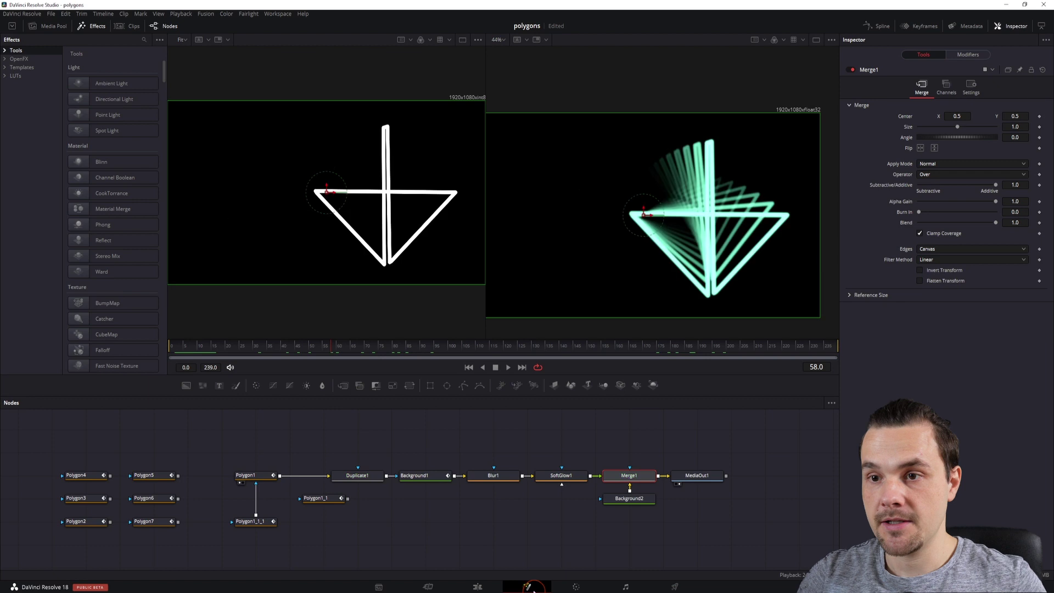
pyautogui.click(490, 477)
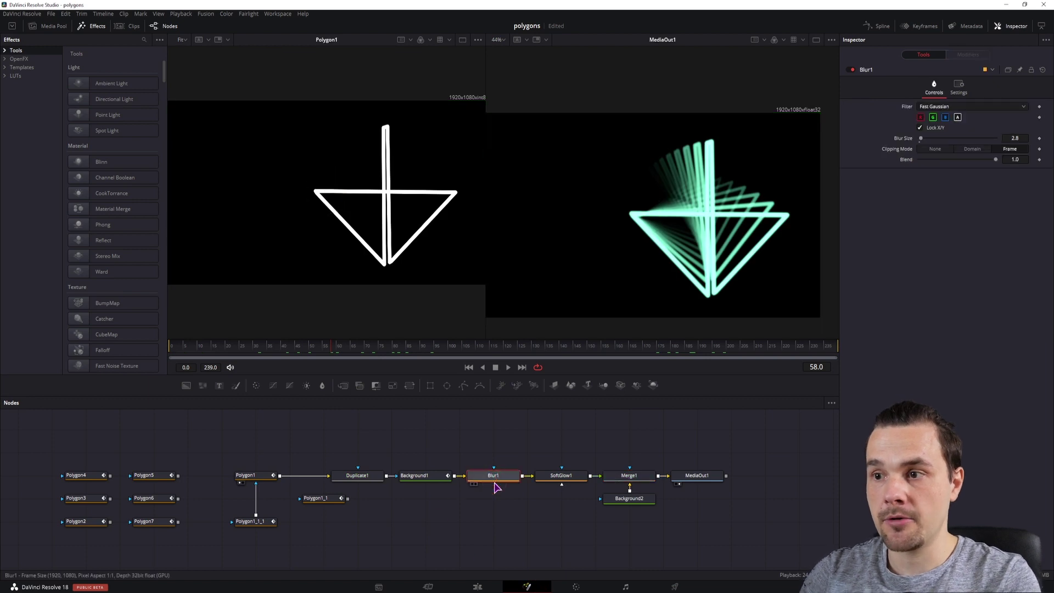
pyautogui.click(372, 478)
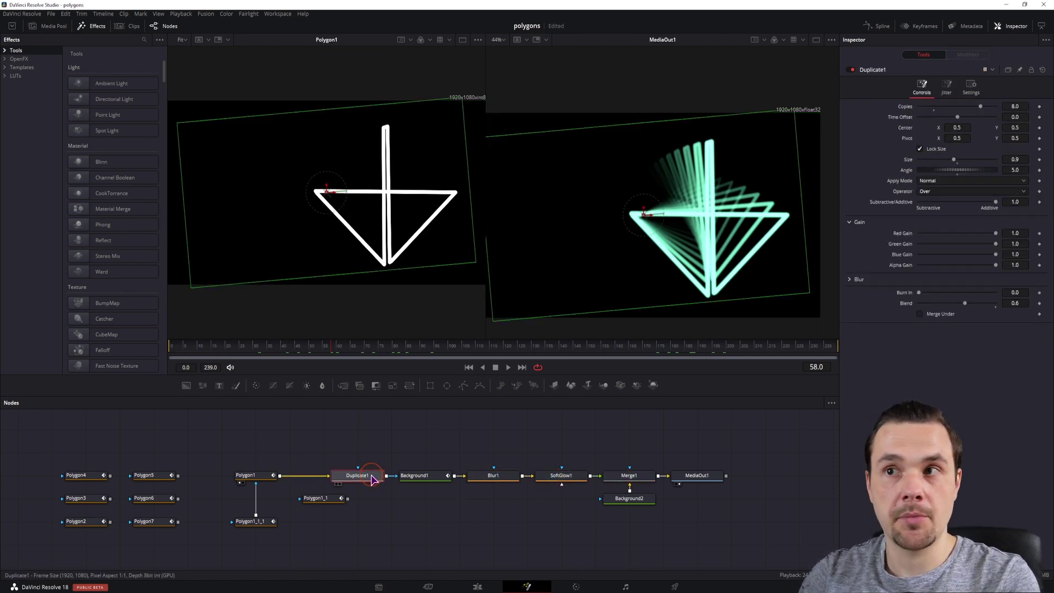